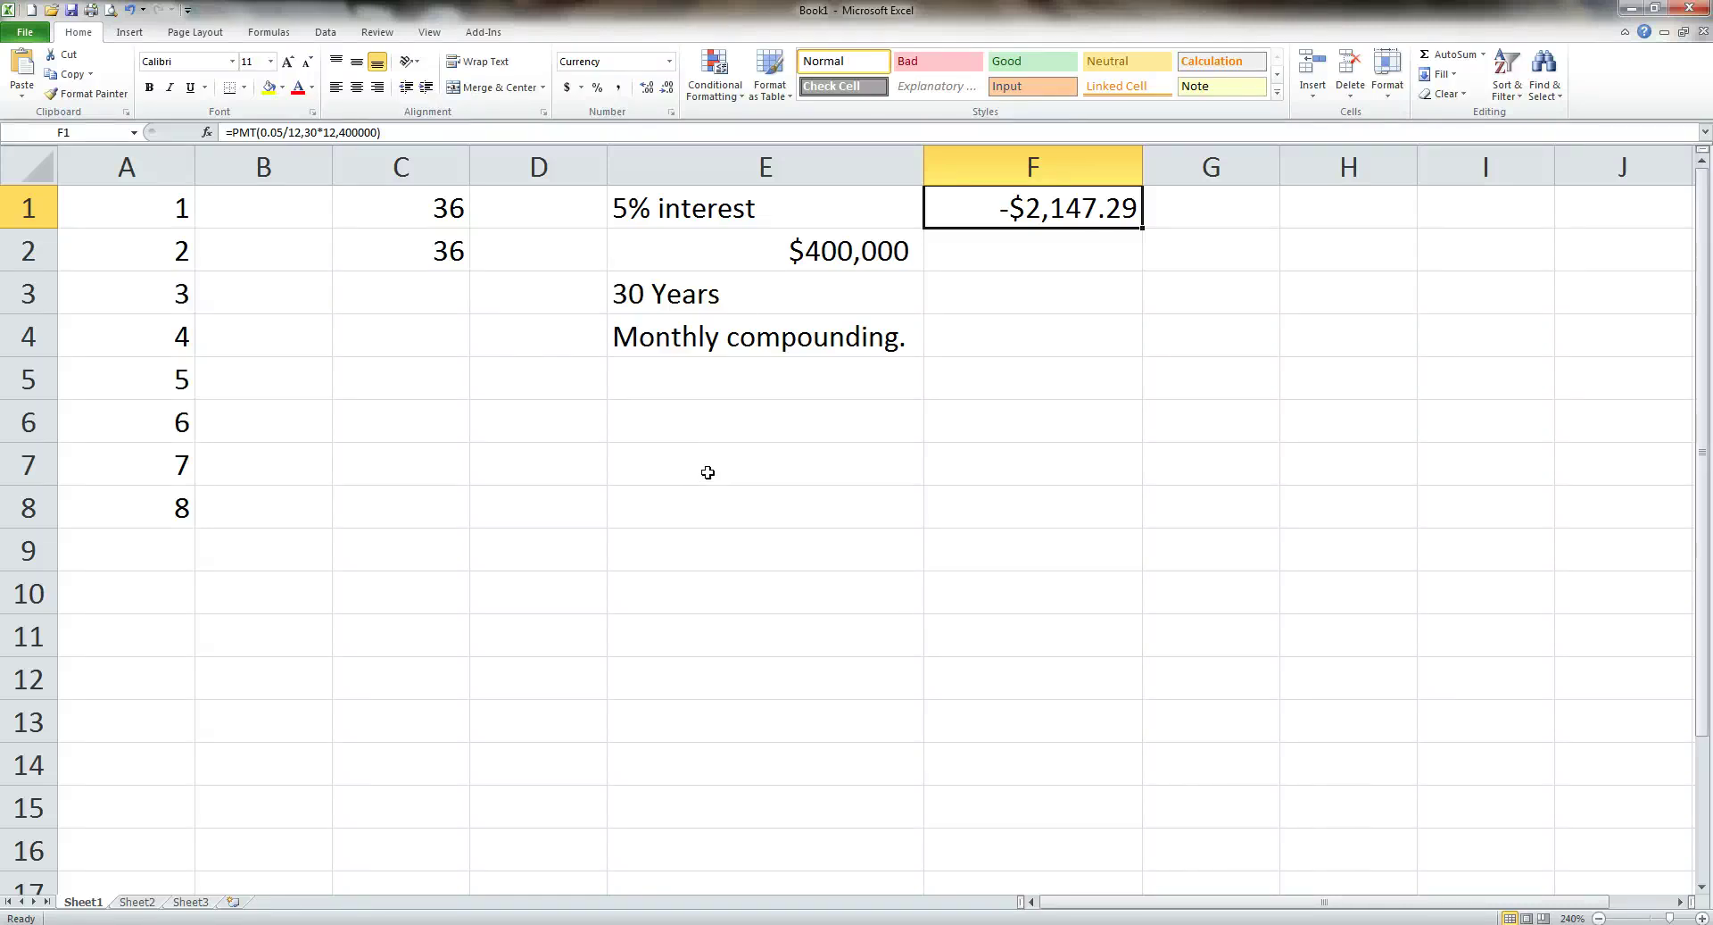
# Step: Enter =IF(C1=A1,True,False) in E7, which evaluates to FALSE
pyautogui.click(708, 472)
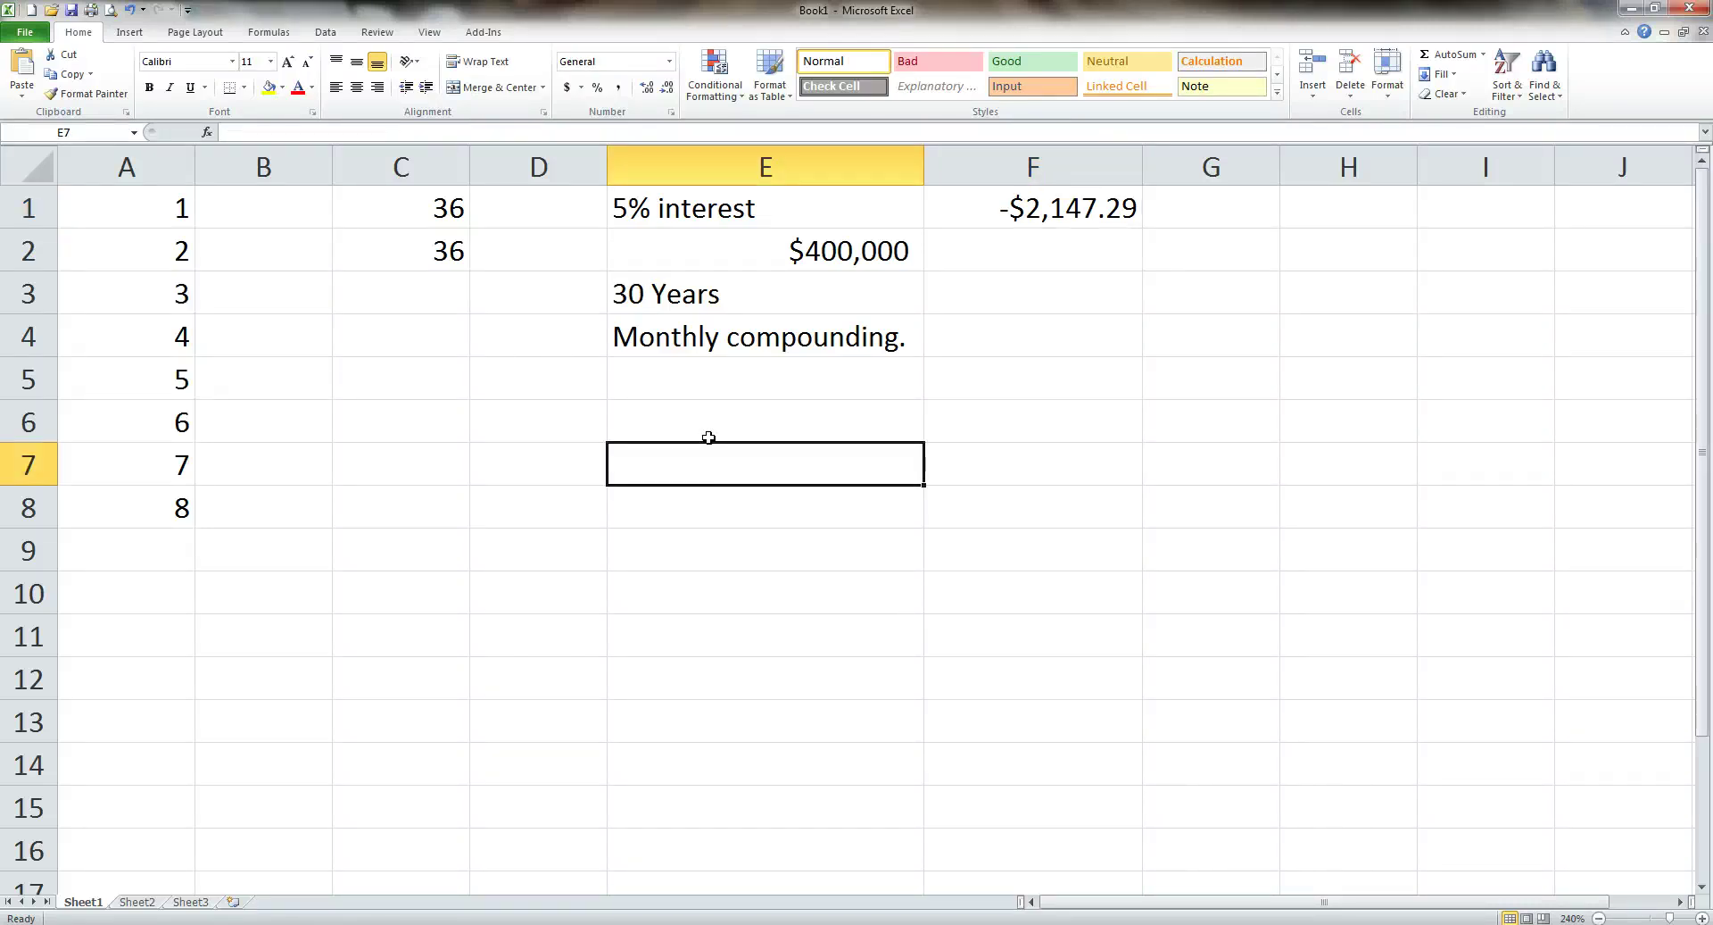
pyautogui.write('=I')
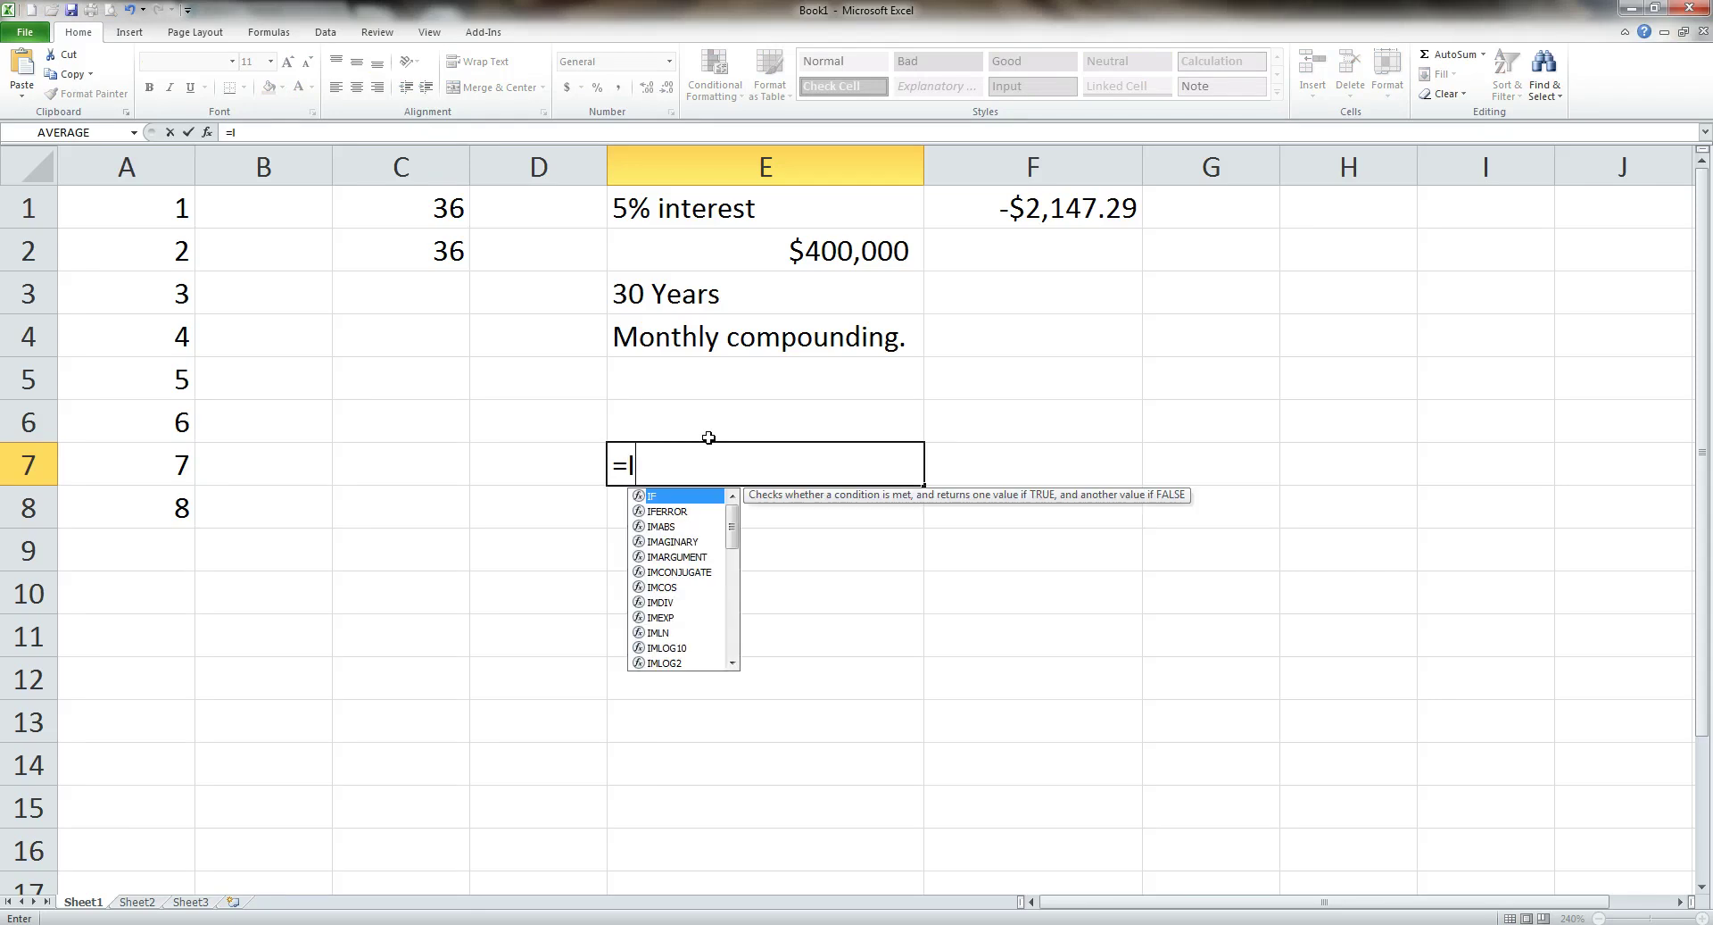
pyautogui.write('F(')
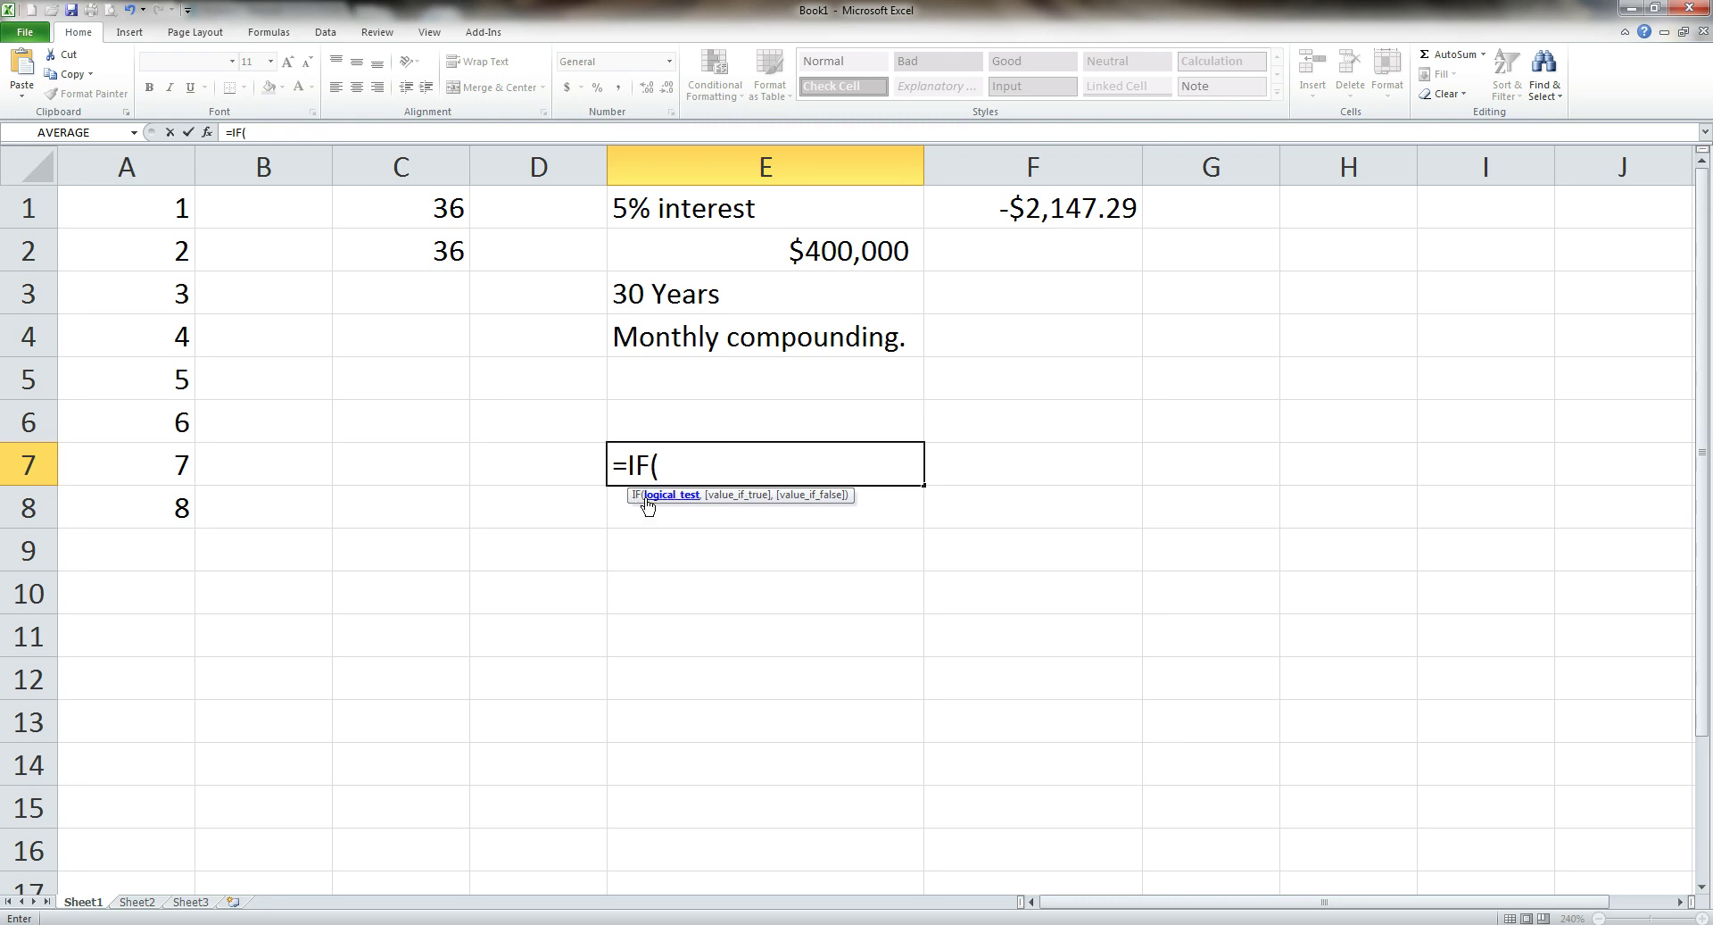
pyautogui.click(441, 215)
pyautogui.write('=')
pyautogui.click(162, 211)
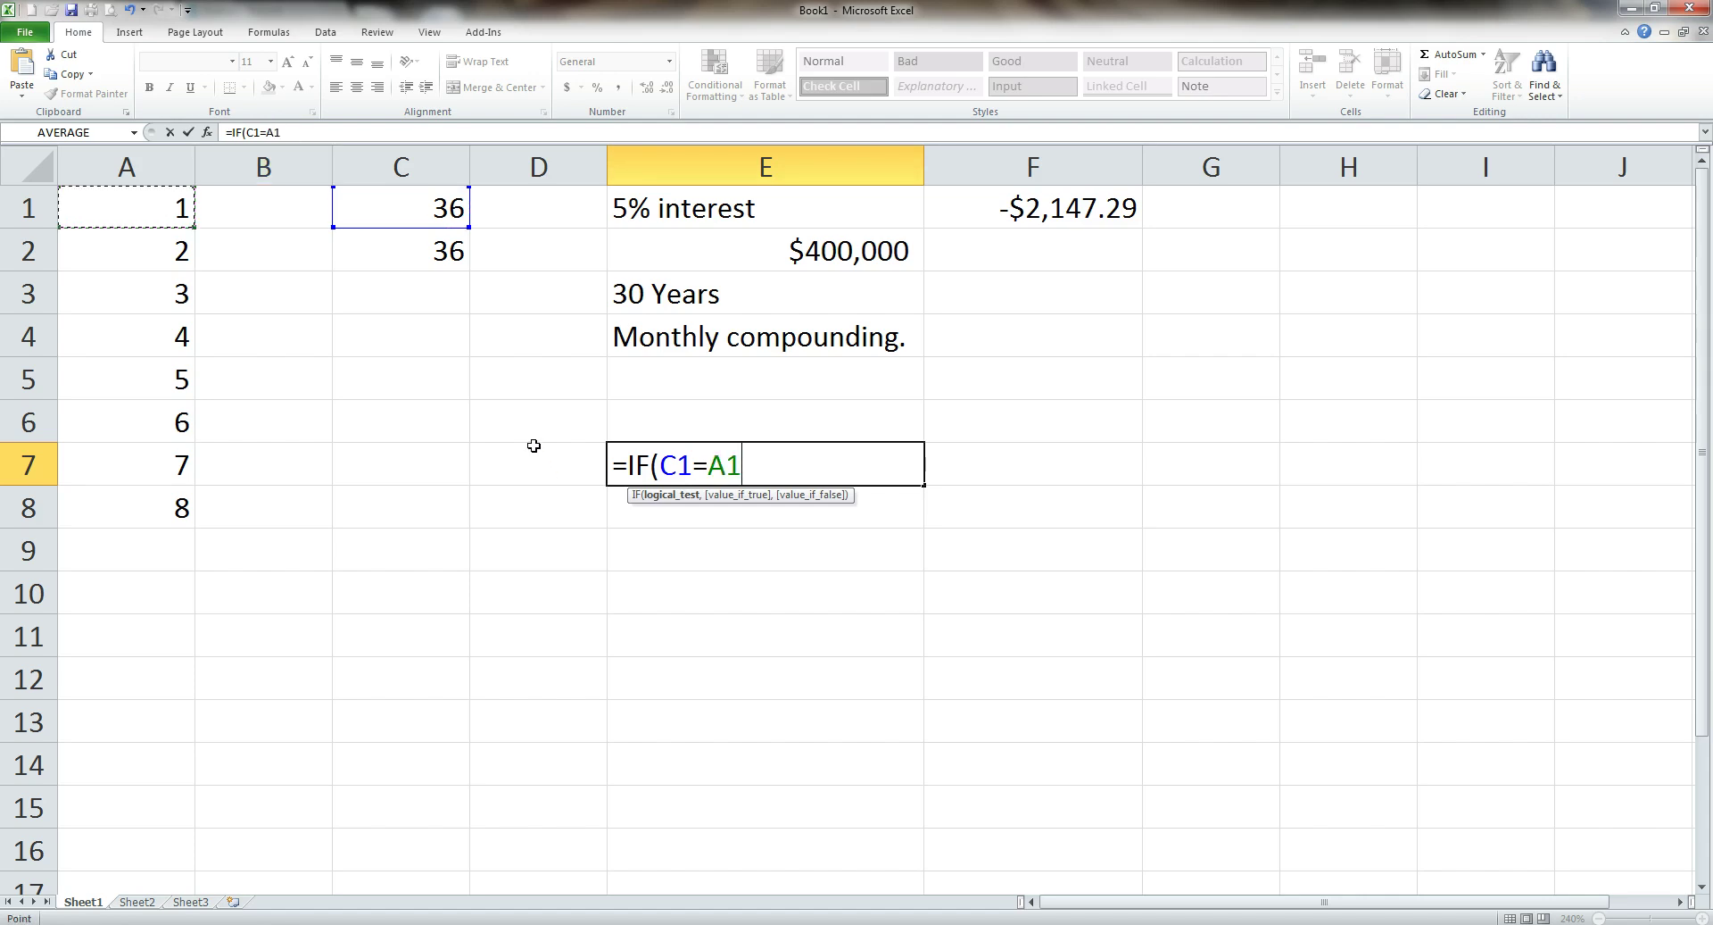
pyautogui.write(',')
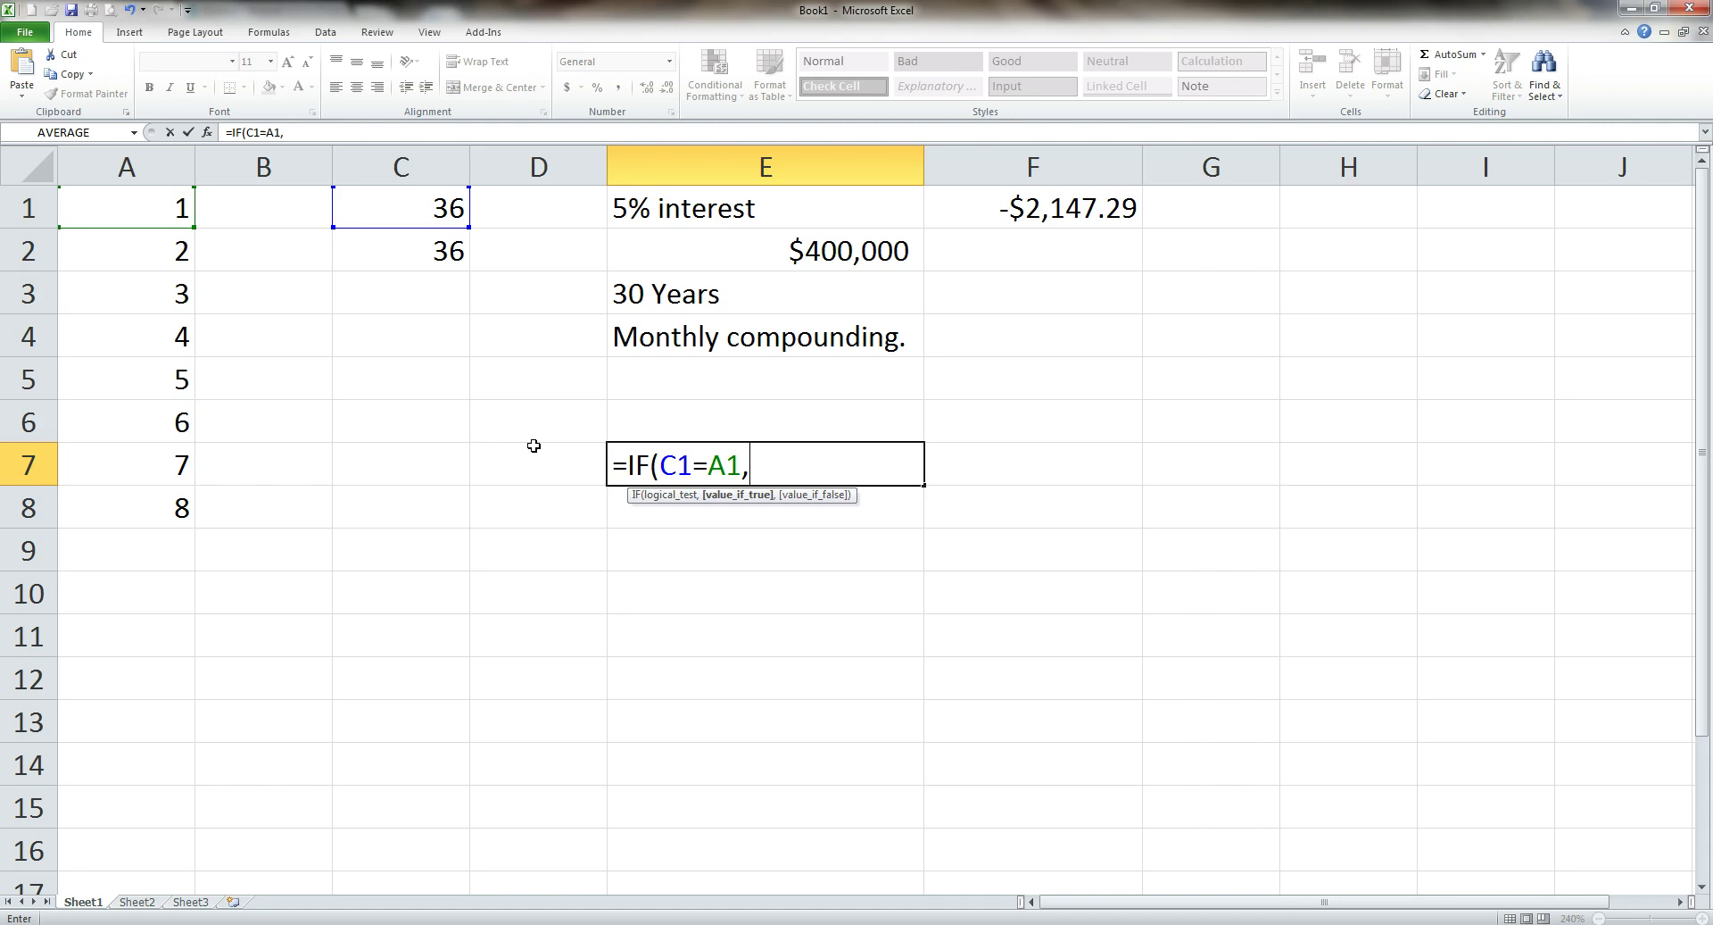
pyautogui.write('True')
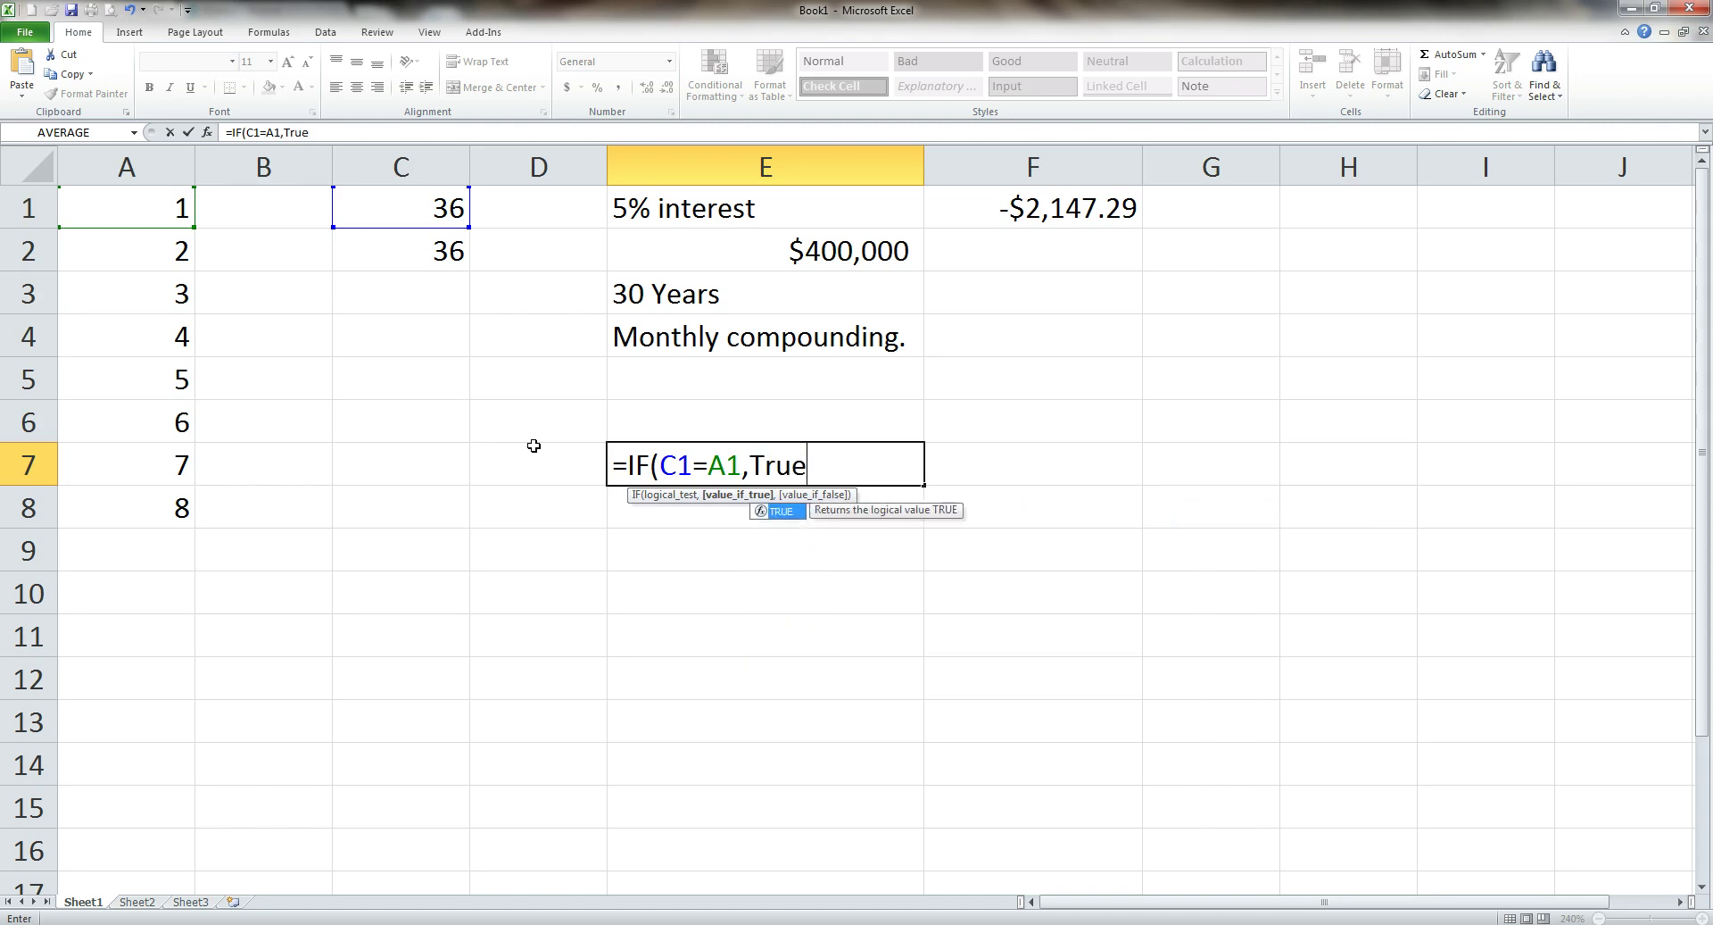
pyautogui.write(',')
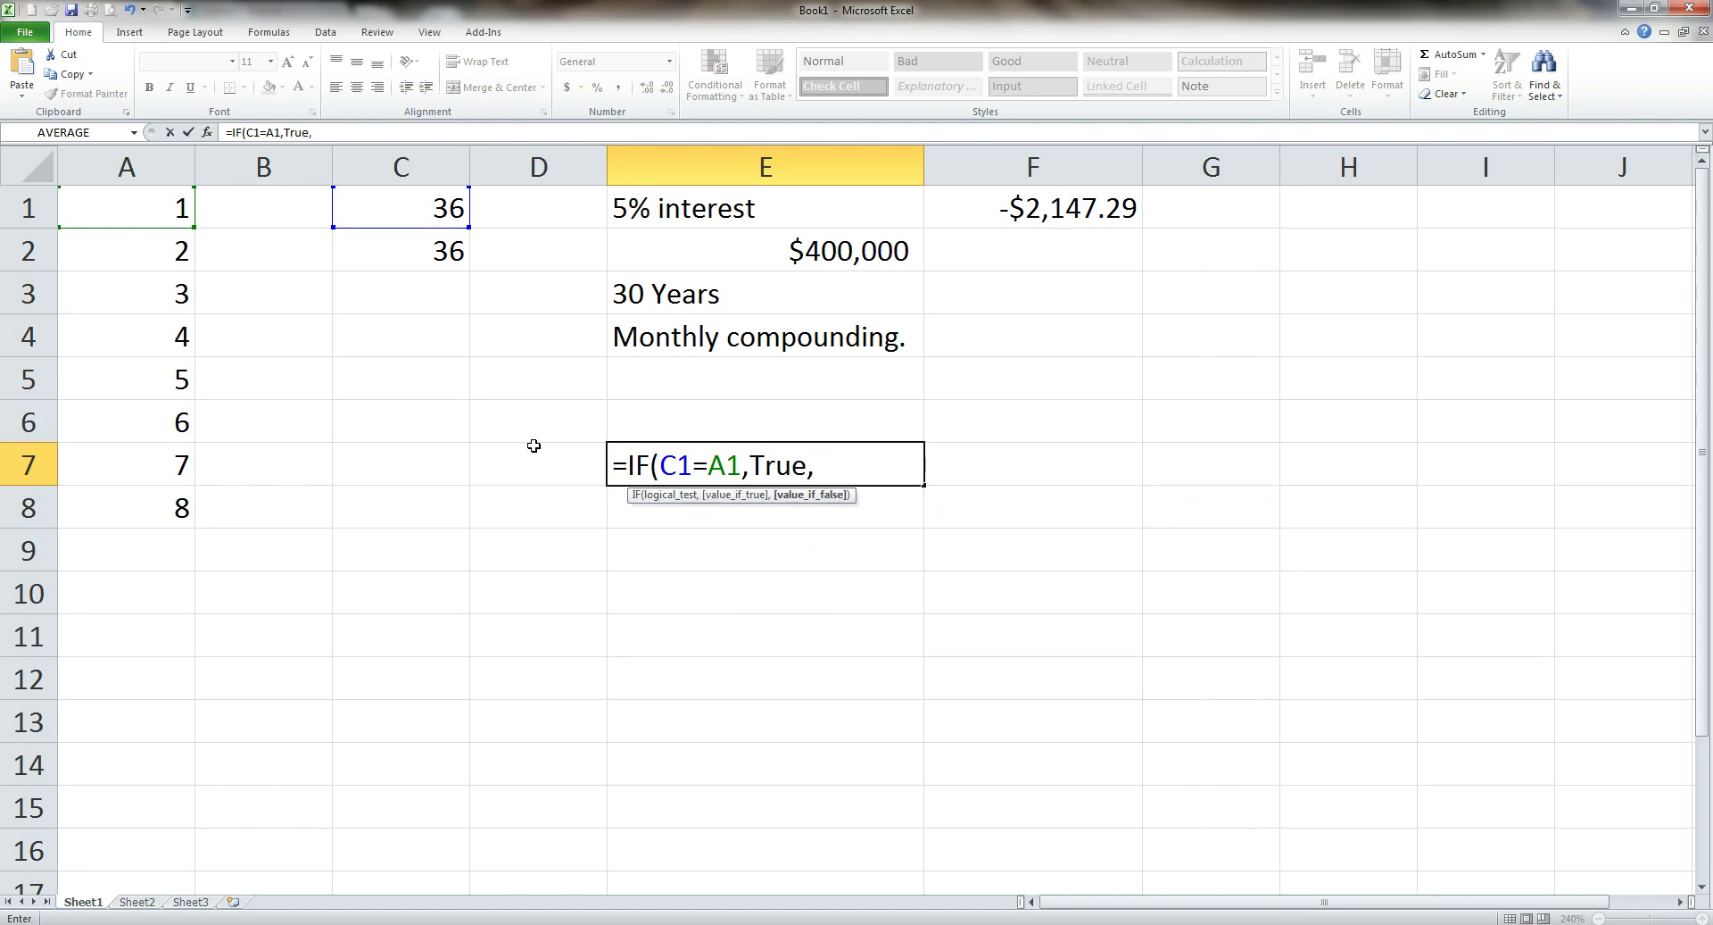
pyautogui.write('False')
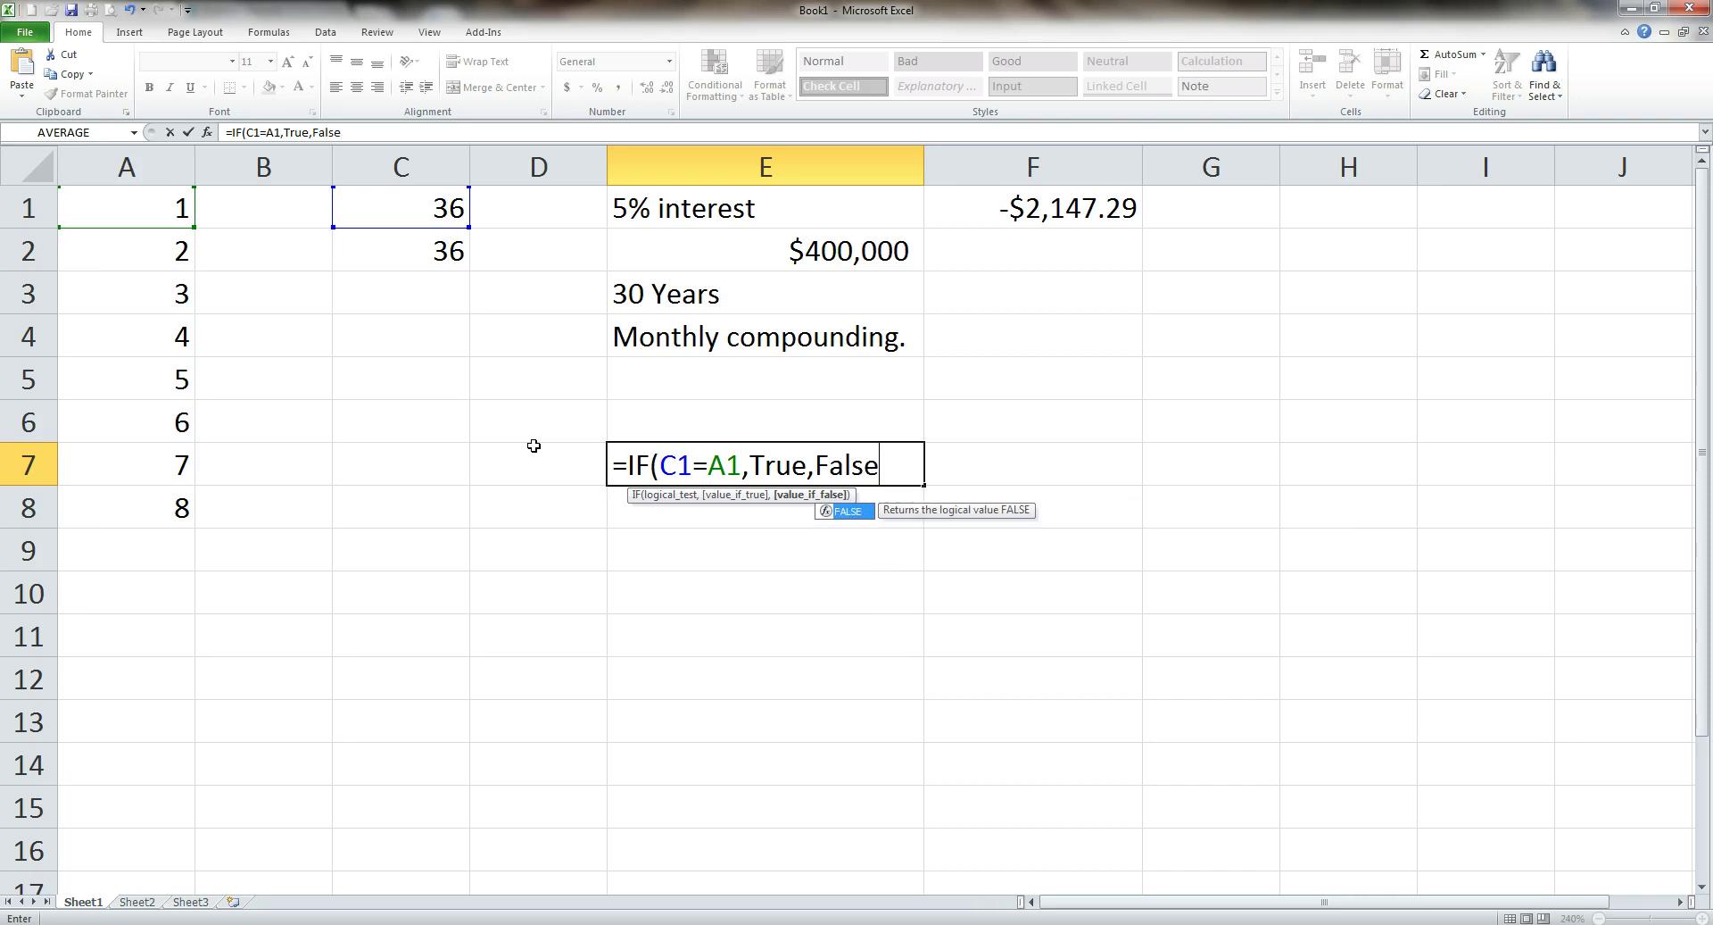
pyautogui.press('Return')
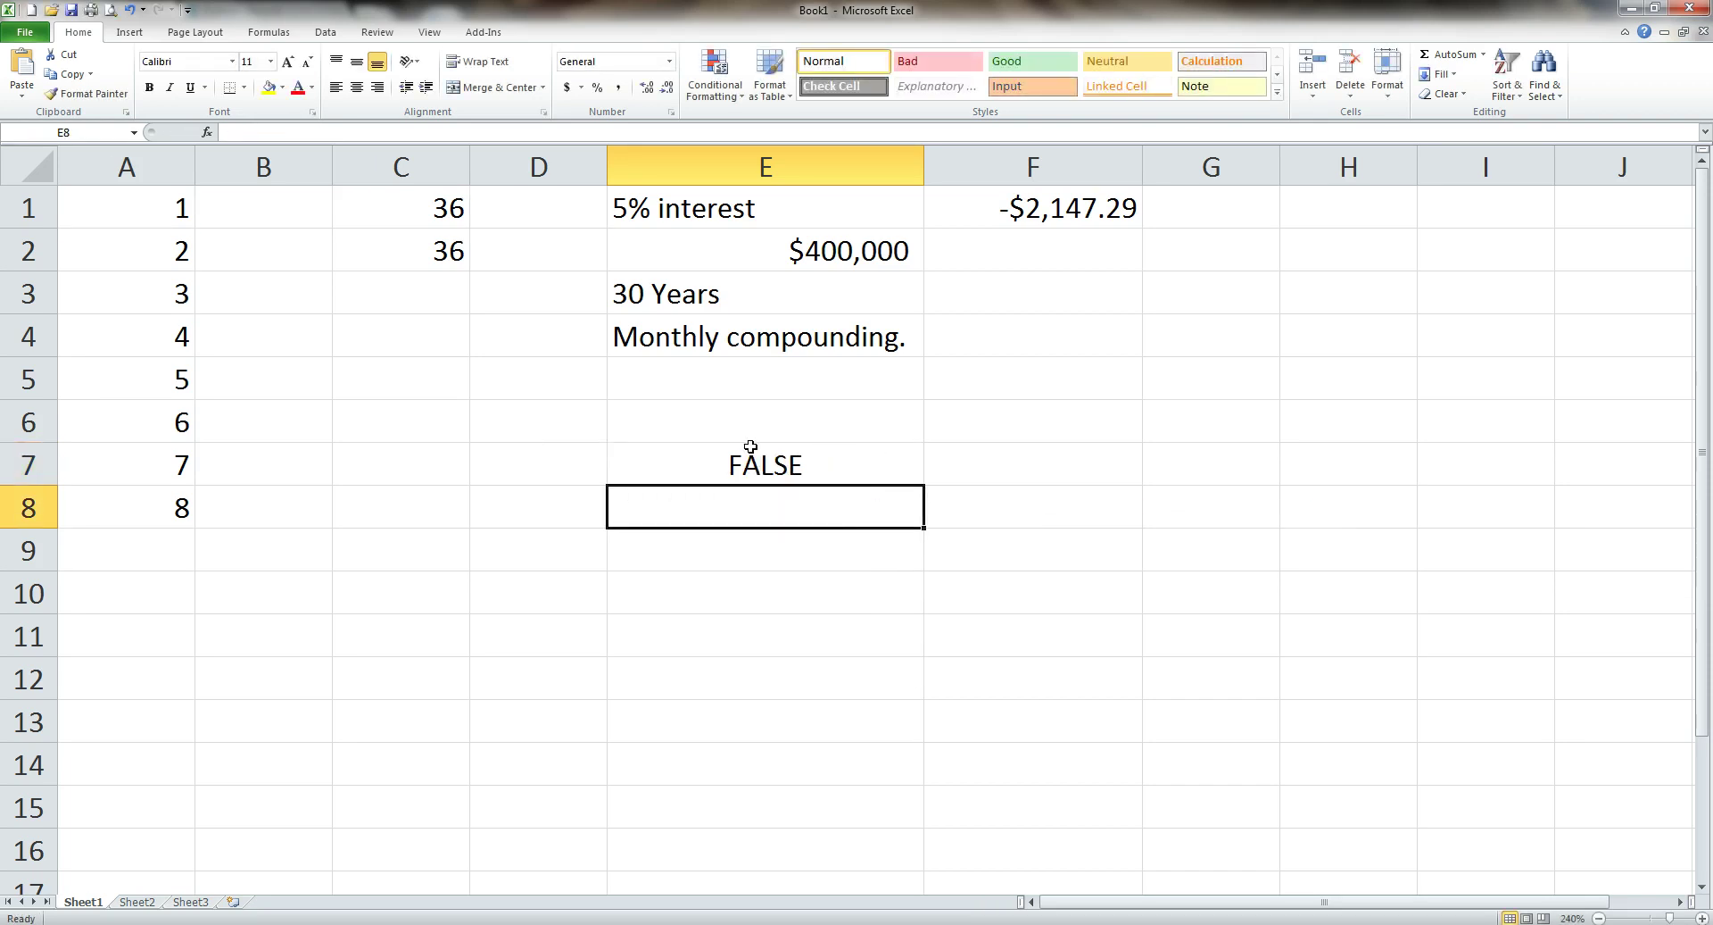
# Step: Inspect the formulas in E7 and C1 and the A1 and C1 cells being compared
pyautogui.click(753, 474)
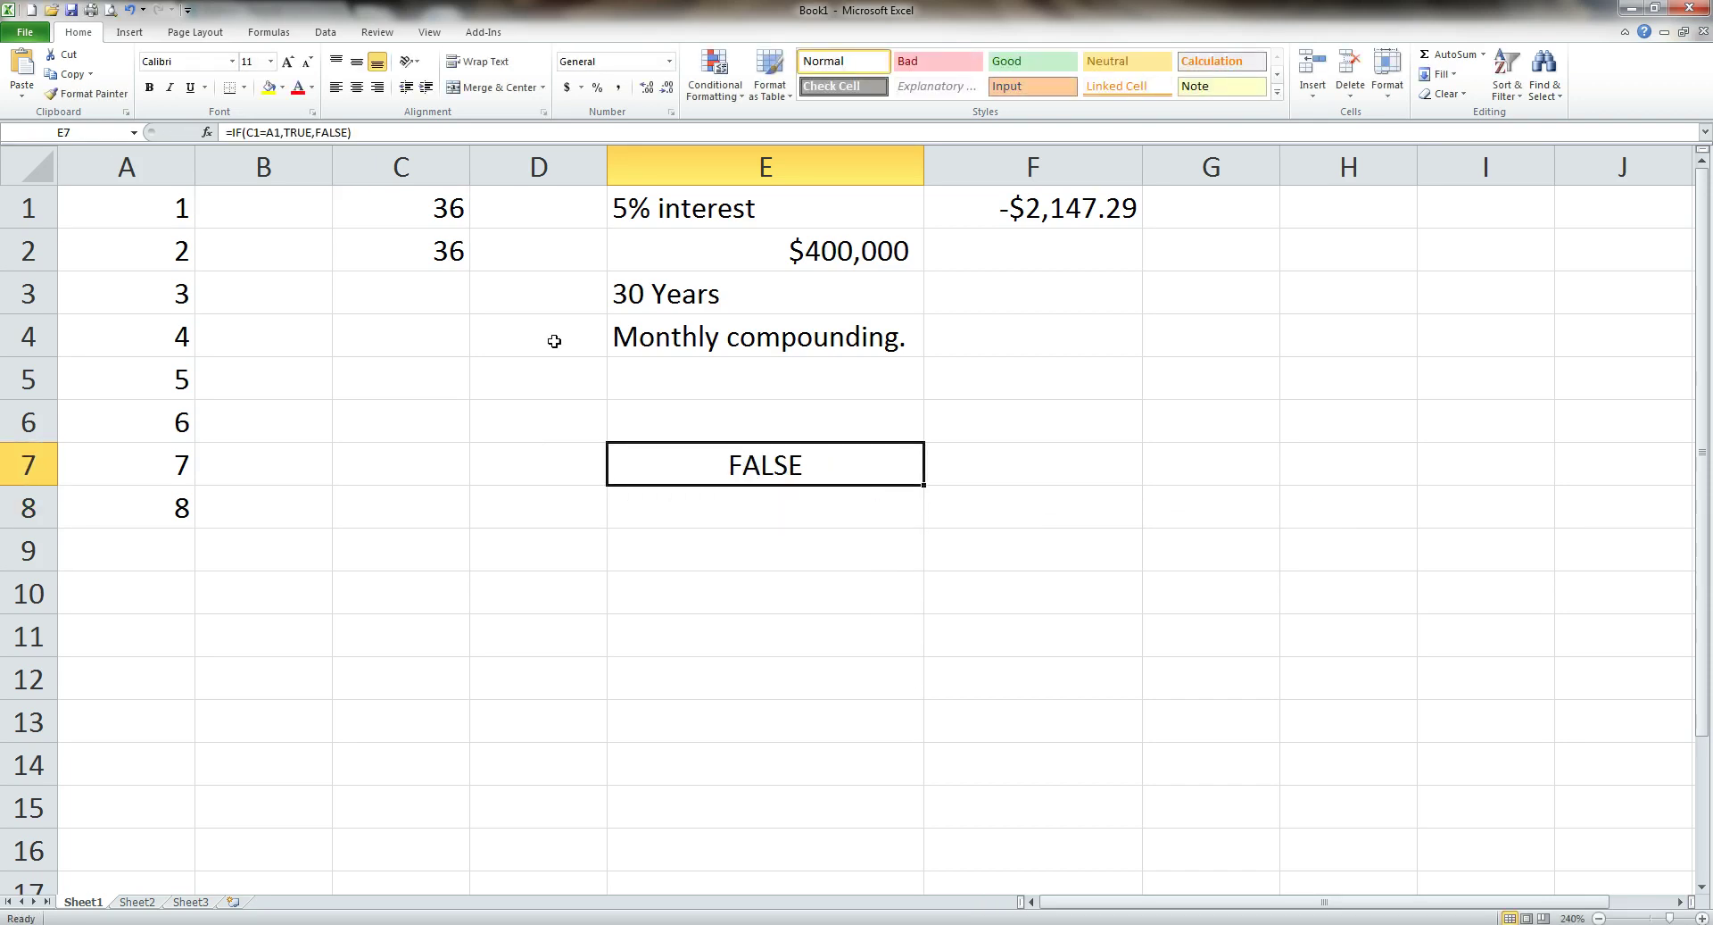
pyautogui.click(440, 205)
pyautogui.click(174, 210)
pyautogui.click(440, 205)
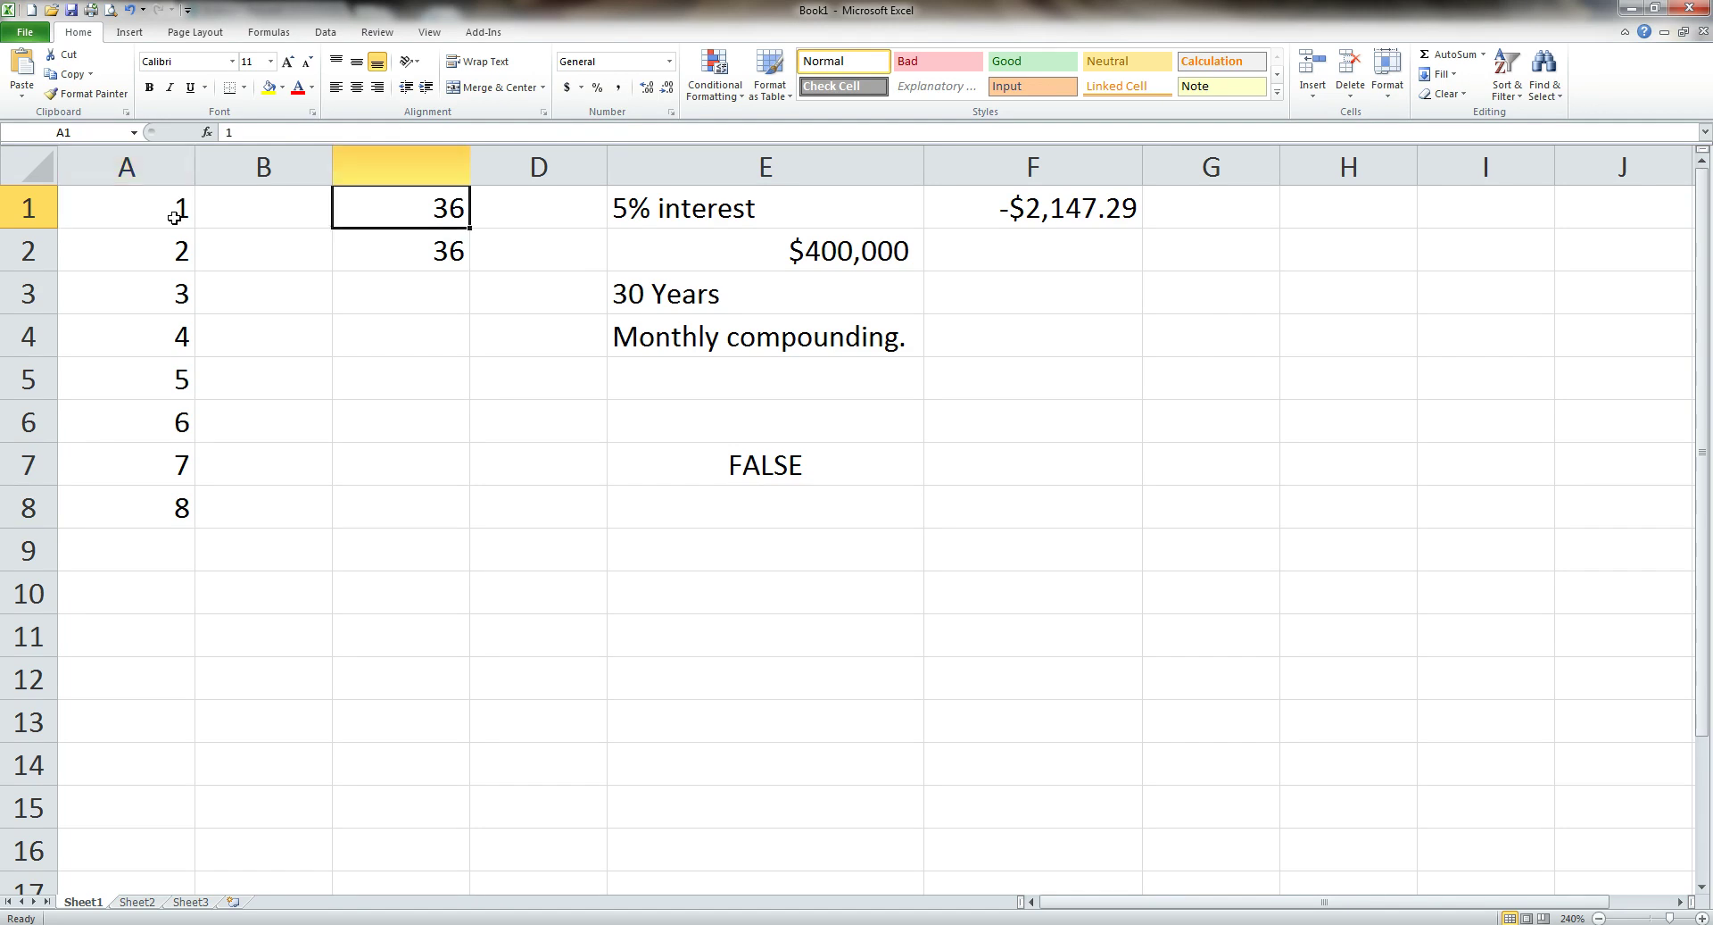
pyautogui.click(174, 214)
pyautogui.click(765, 464)
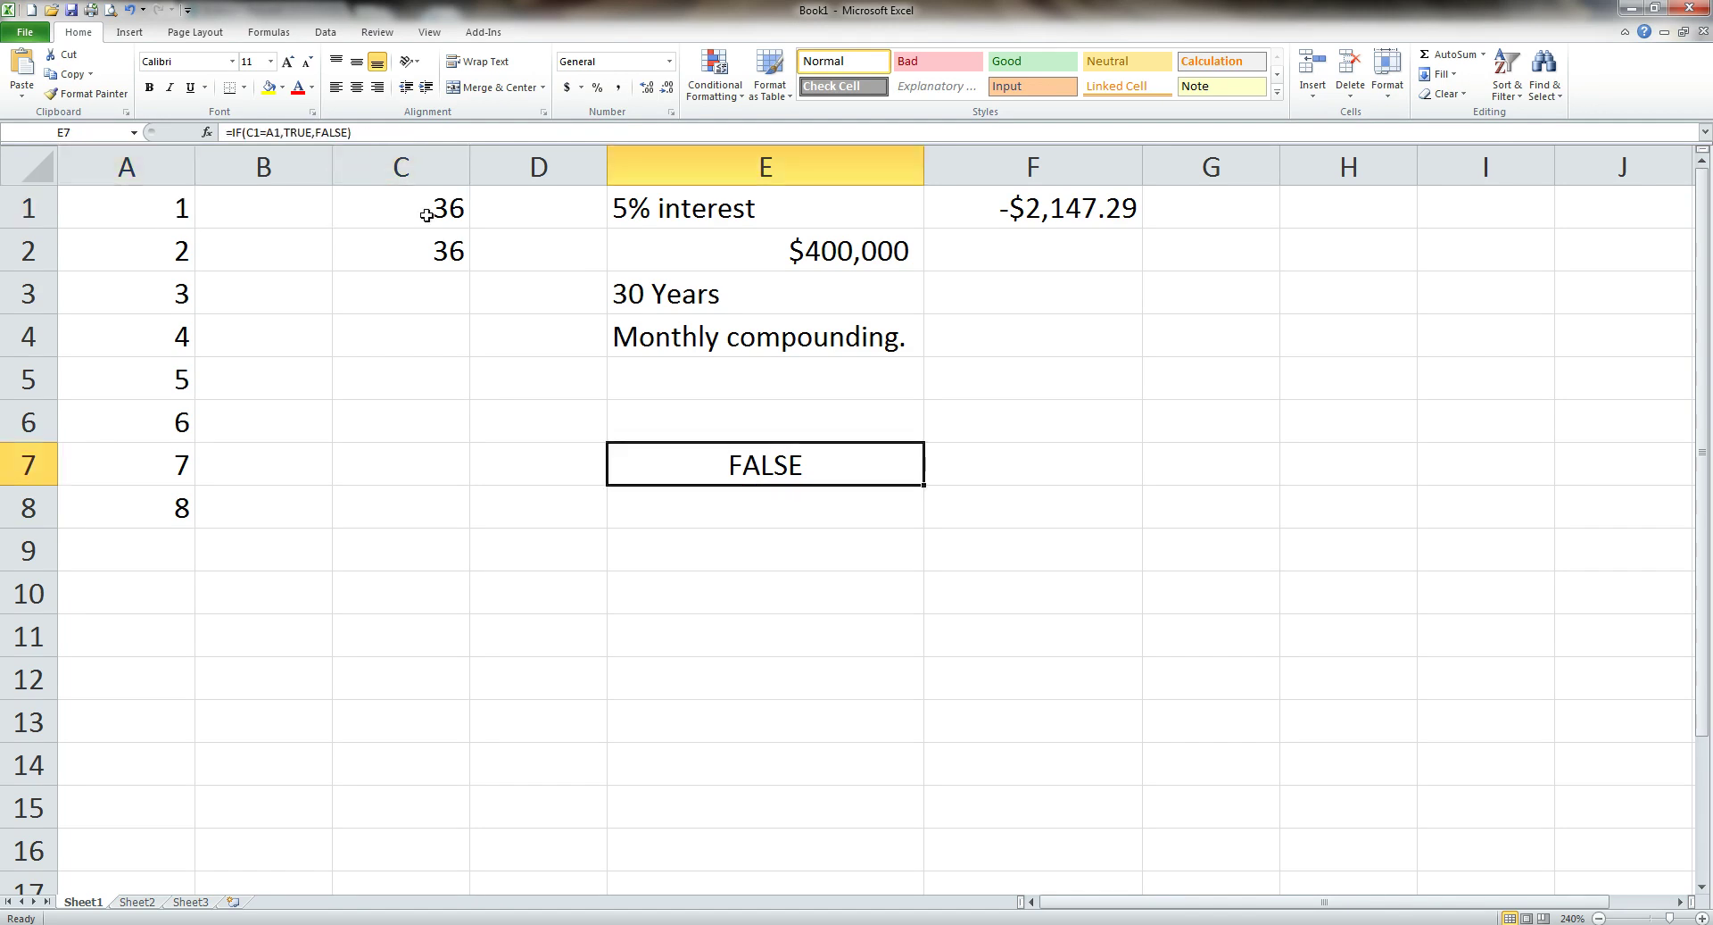
# Step: Change A1 to 36 so C1's SUM recalculates to 71
pyautogui.click(153, 210)
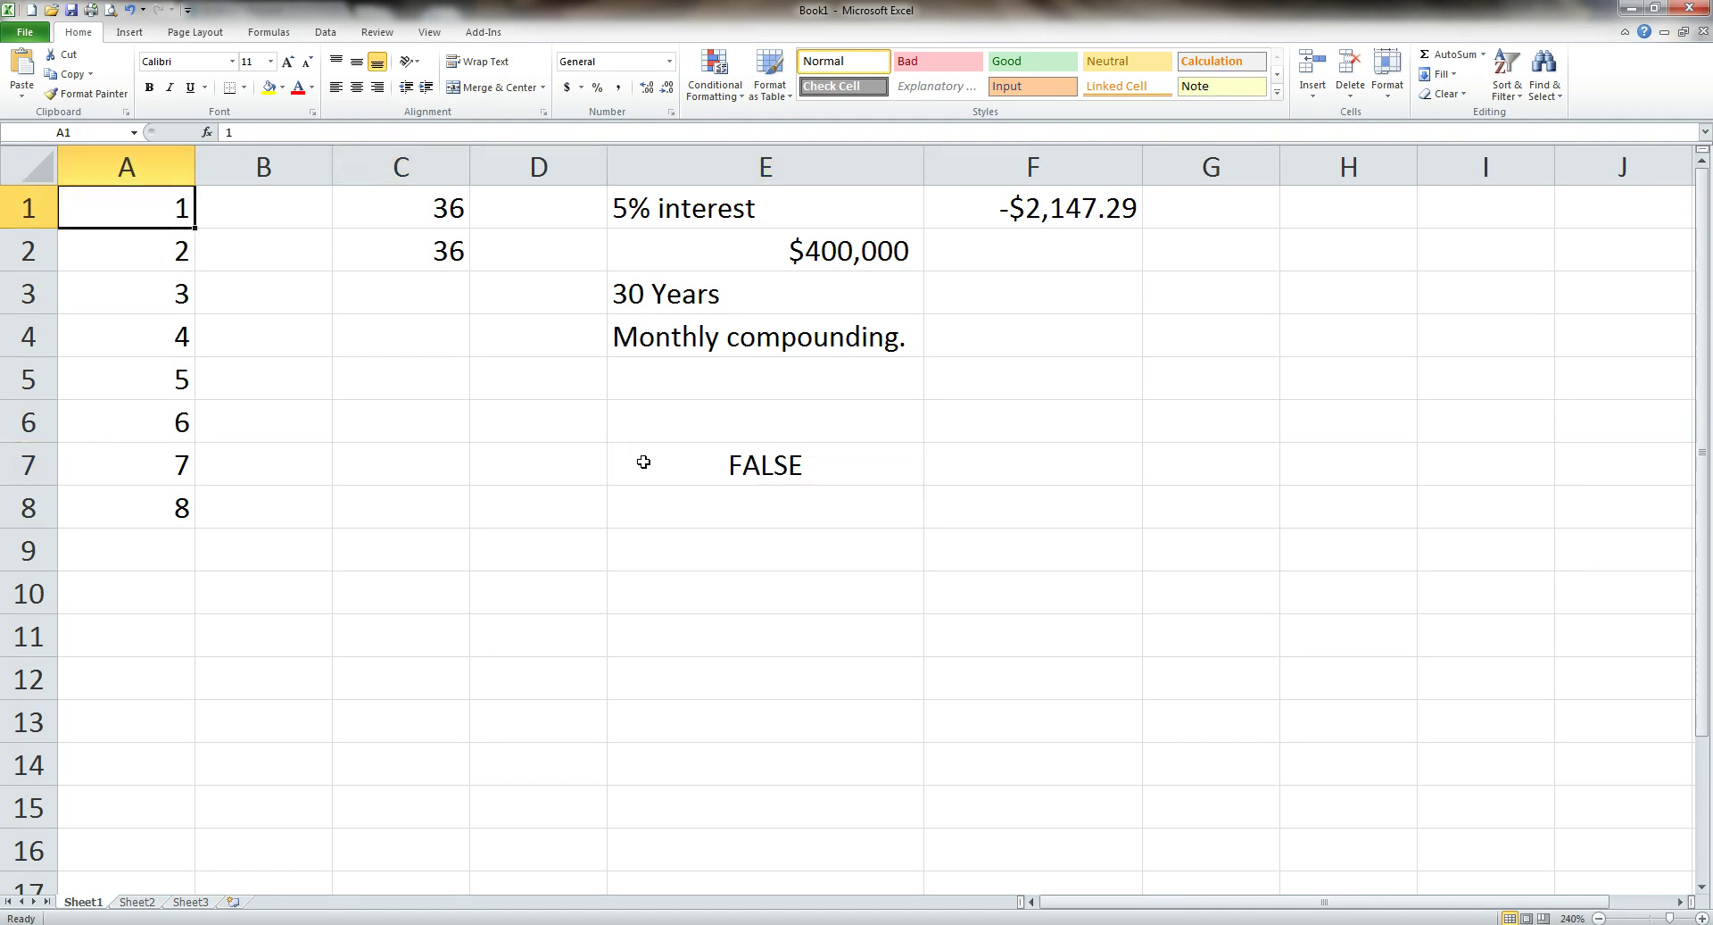
pyautogui.click(436, 214)
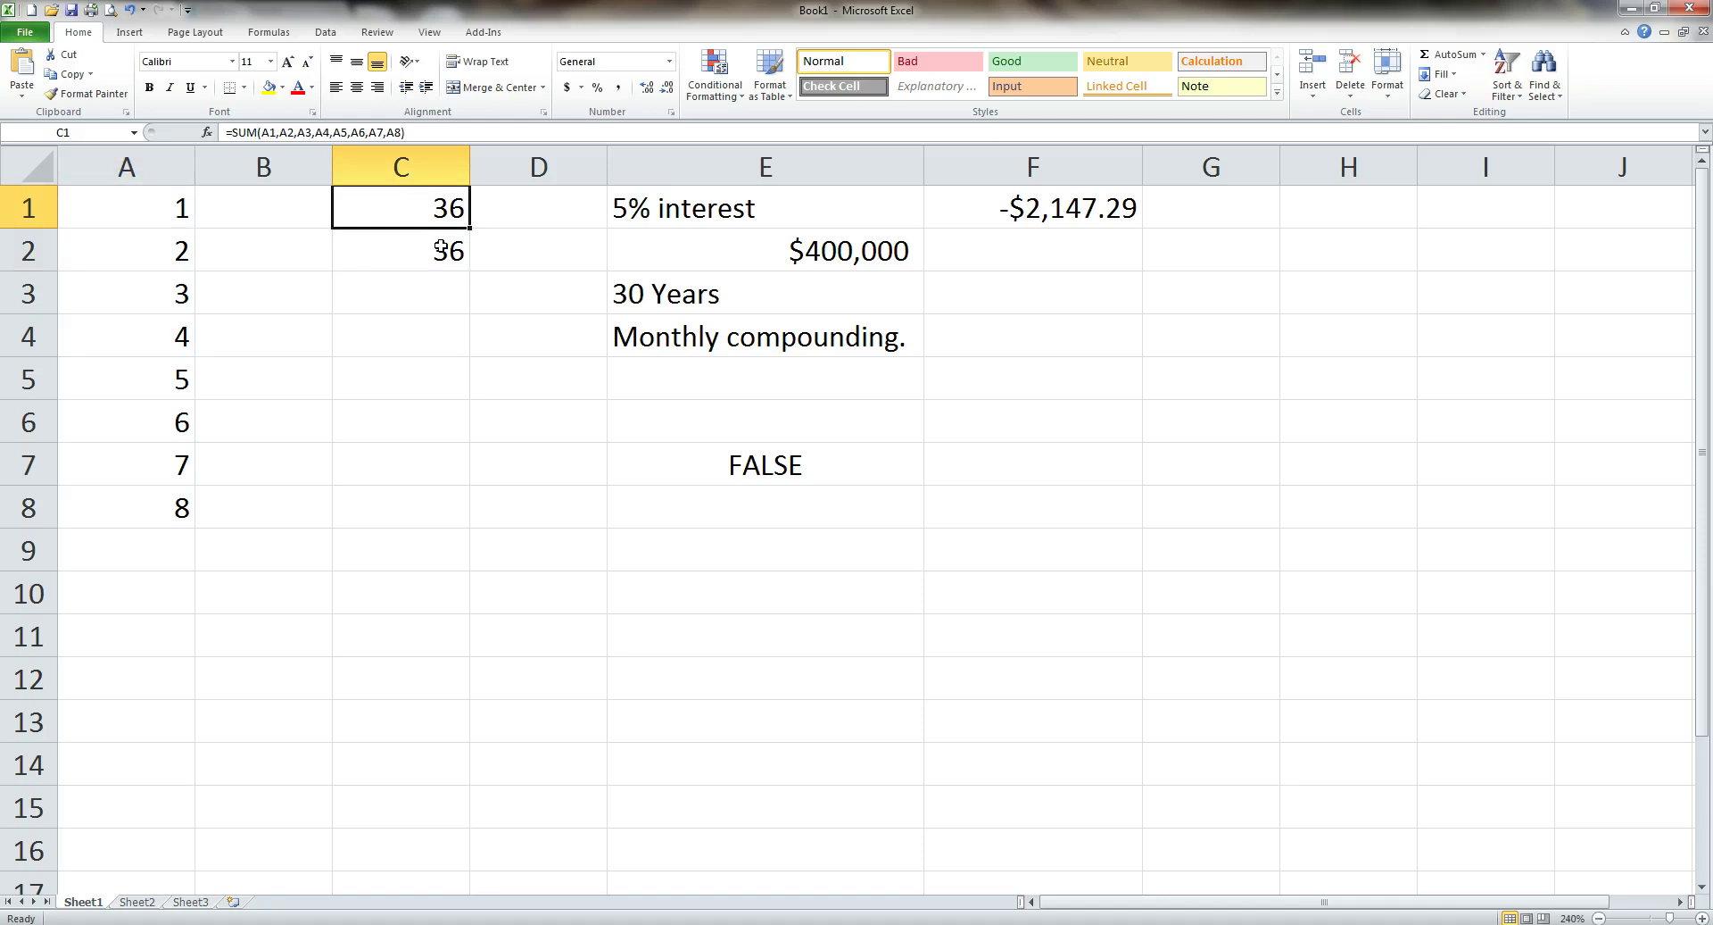
pyautogui.hotkey('ctrl', 'Home')
pyautogui.write('36')
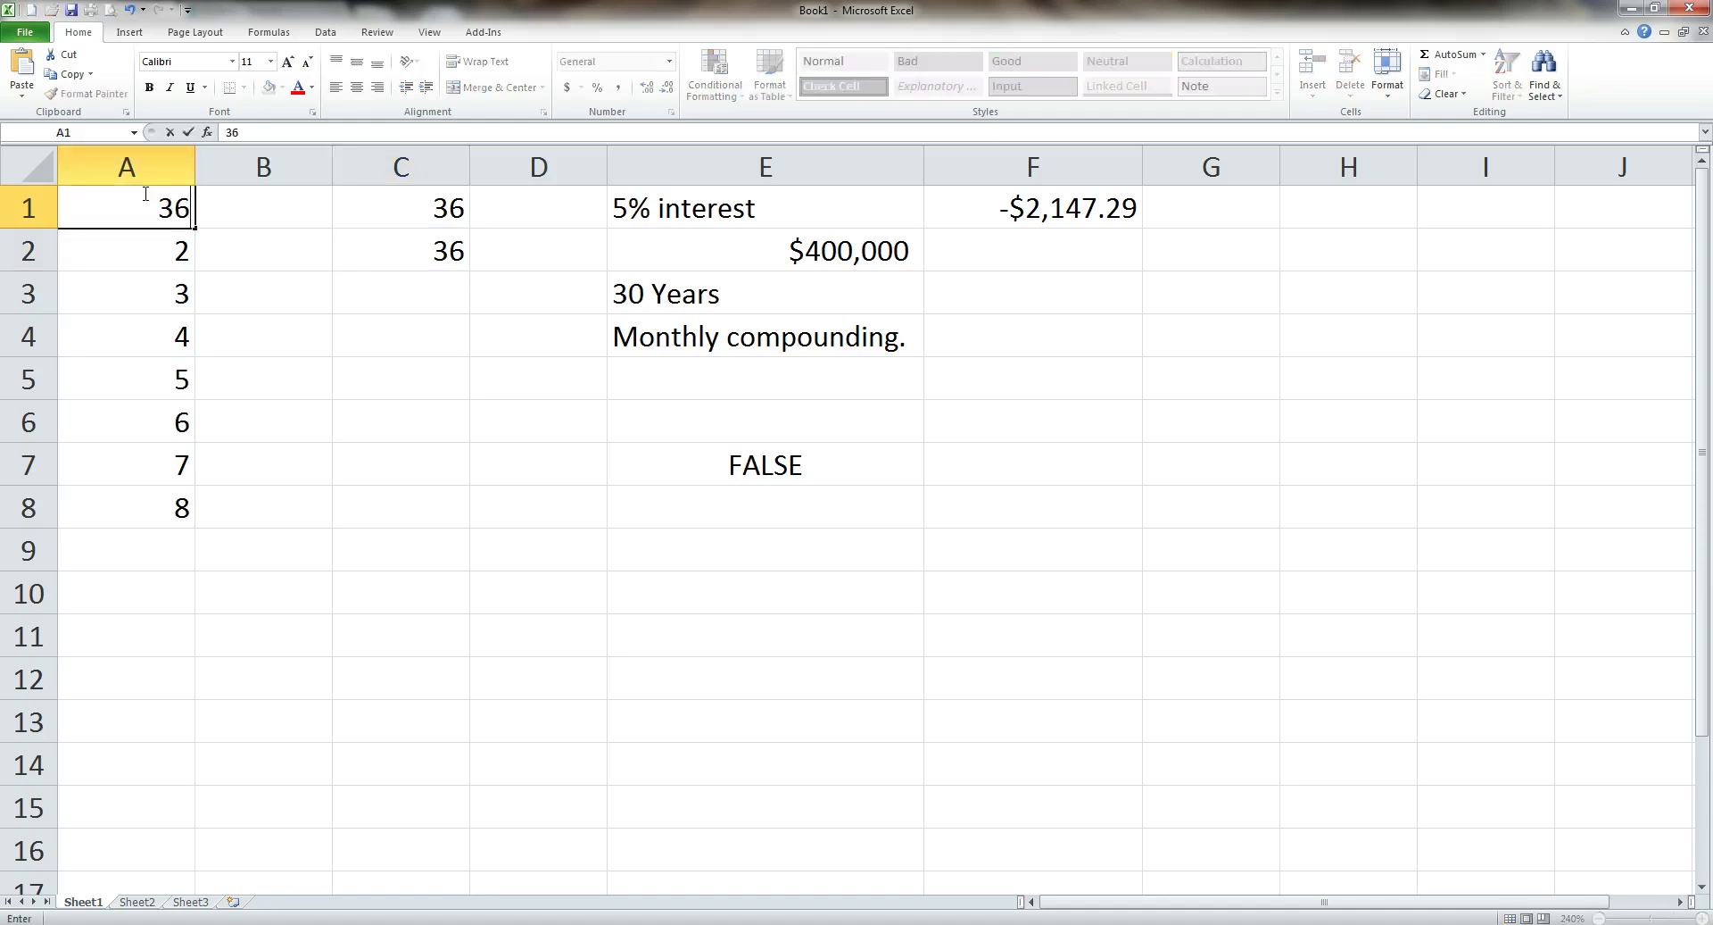
pyautogui.press('Return')
pyautogui.click(408, 213)
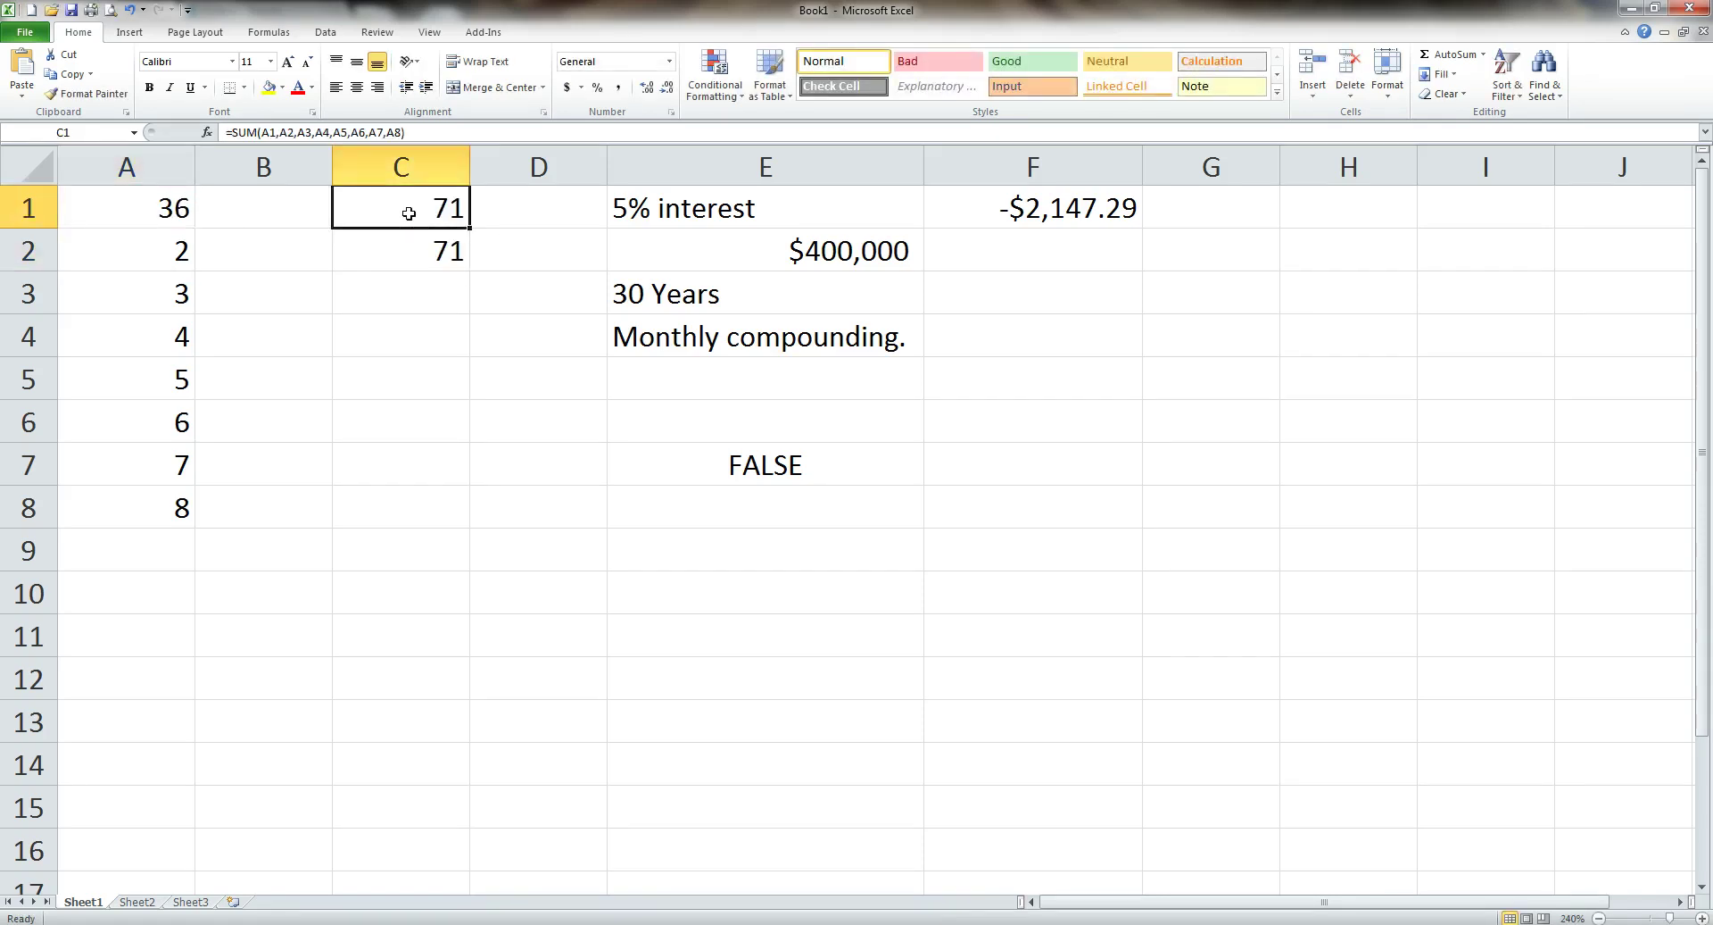
pyautogui.click(801, 468)
# Step: Change E7's test from C1=A1 to C1>A1 so the formula shows TRUE
pyautogui.click(267, 136)
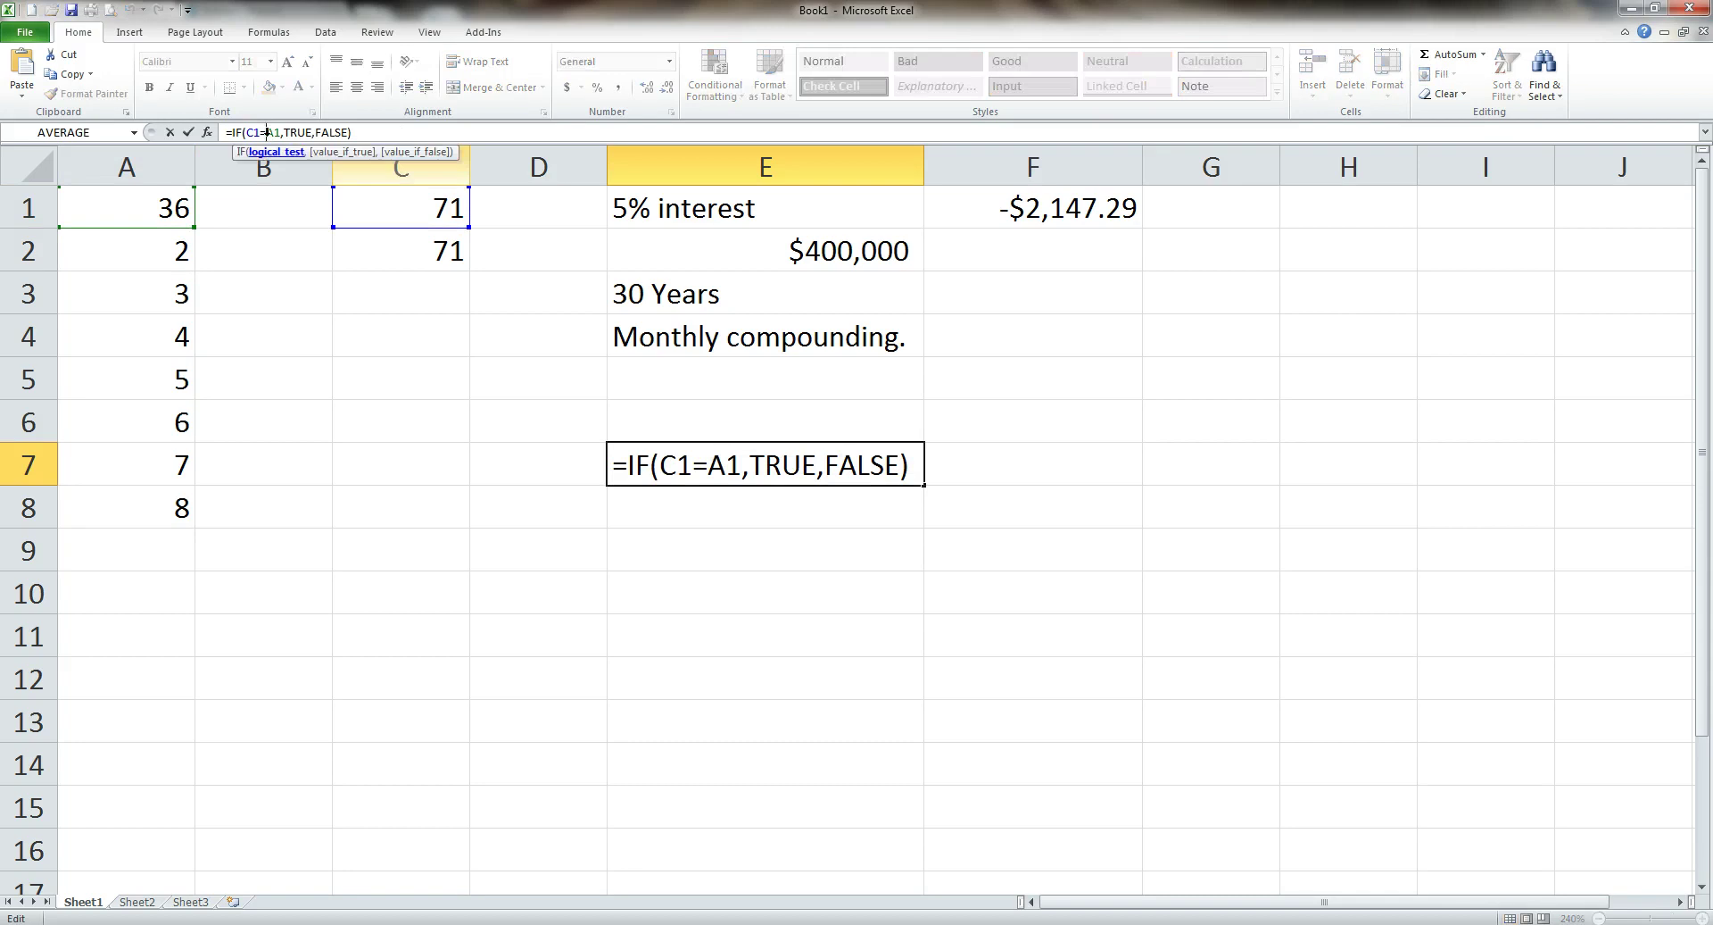
pyautogui.press('BackSpace')
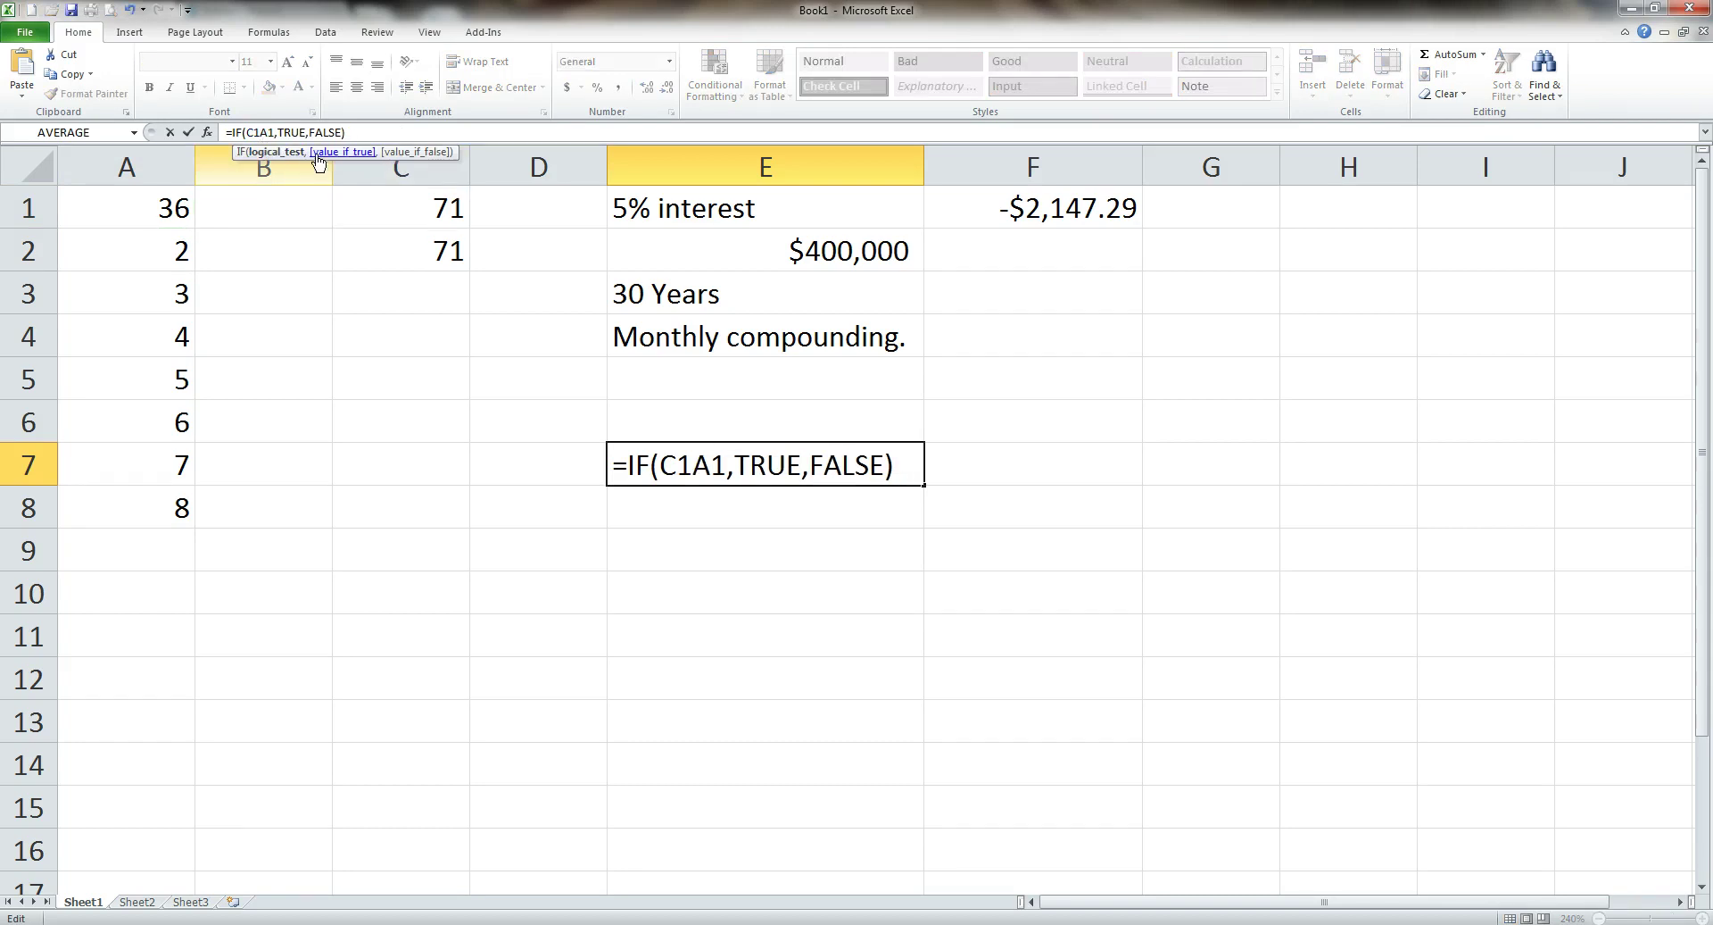
pyautogui.write('<')
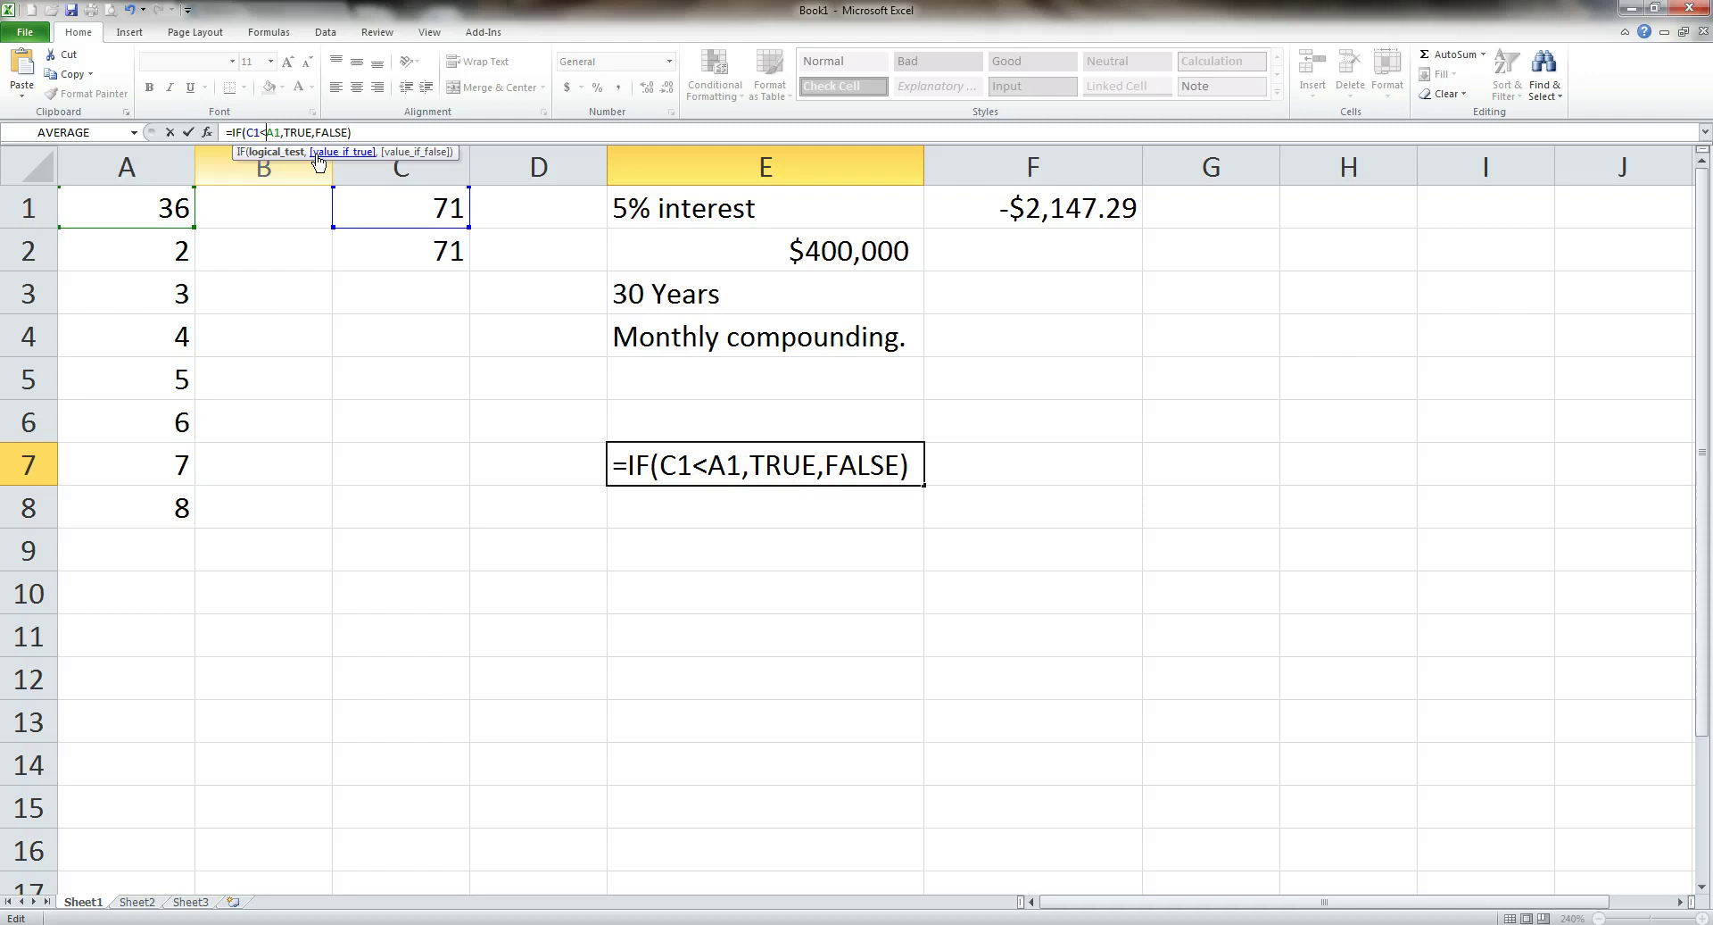
pyautogui.press('BackSpace')
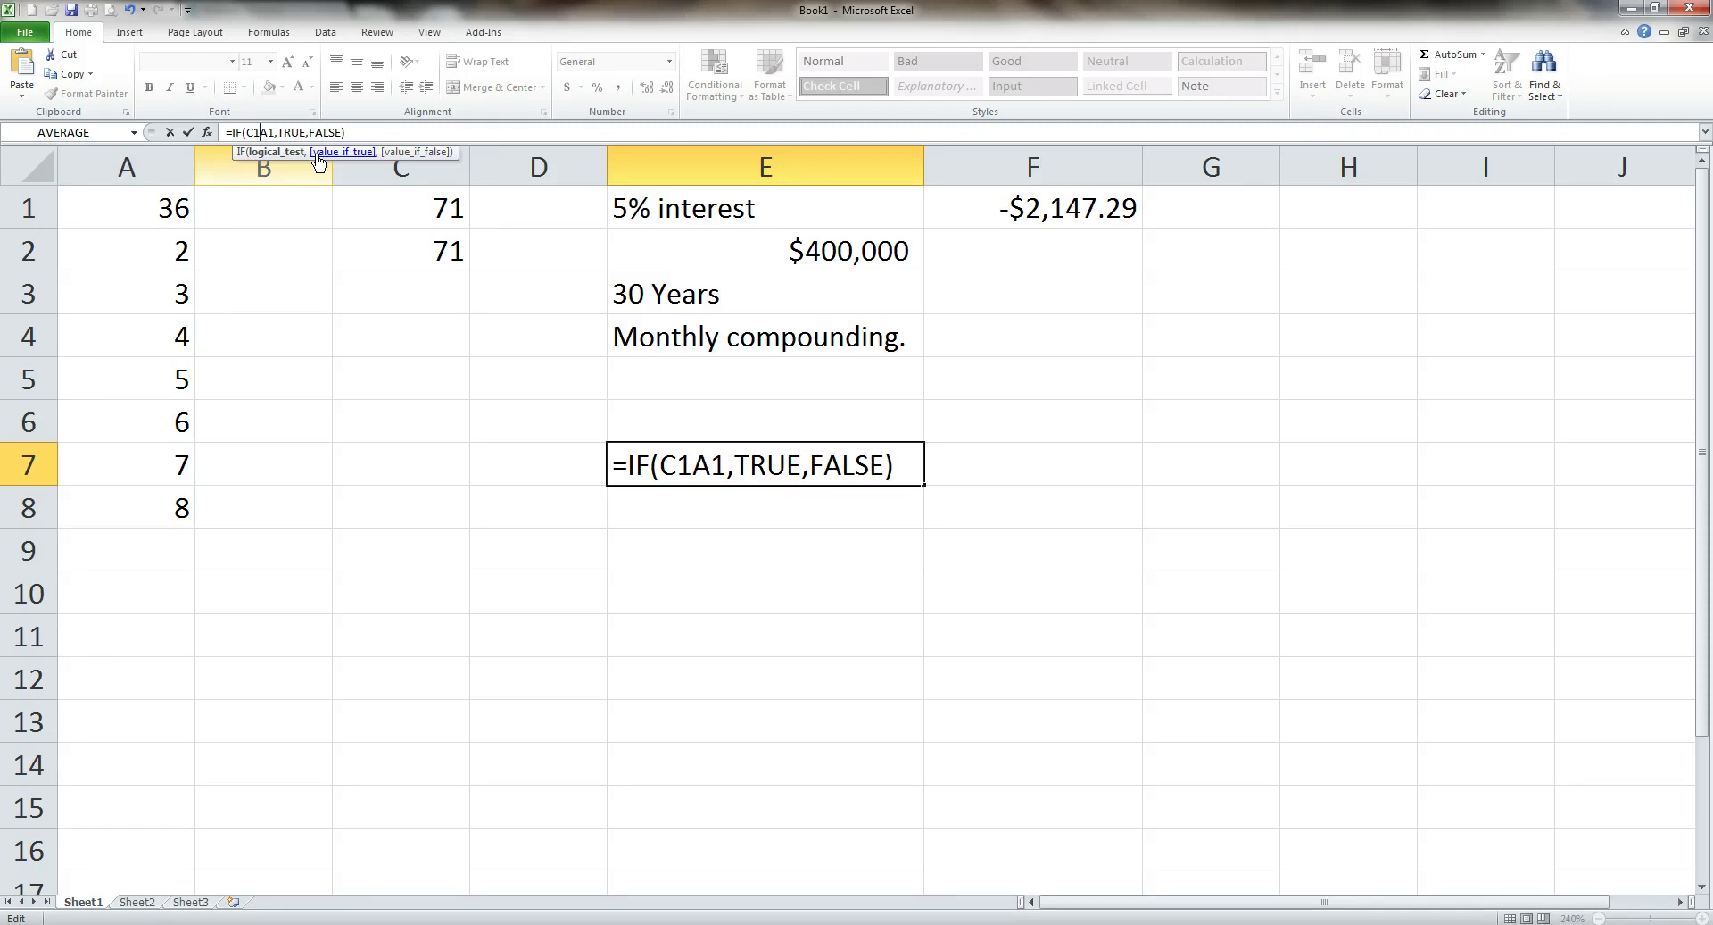
pyautogui.write('>')
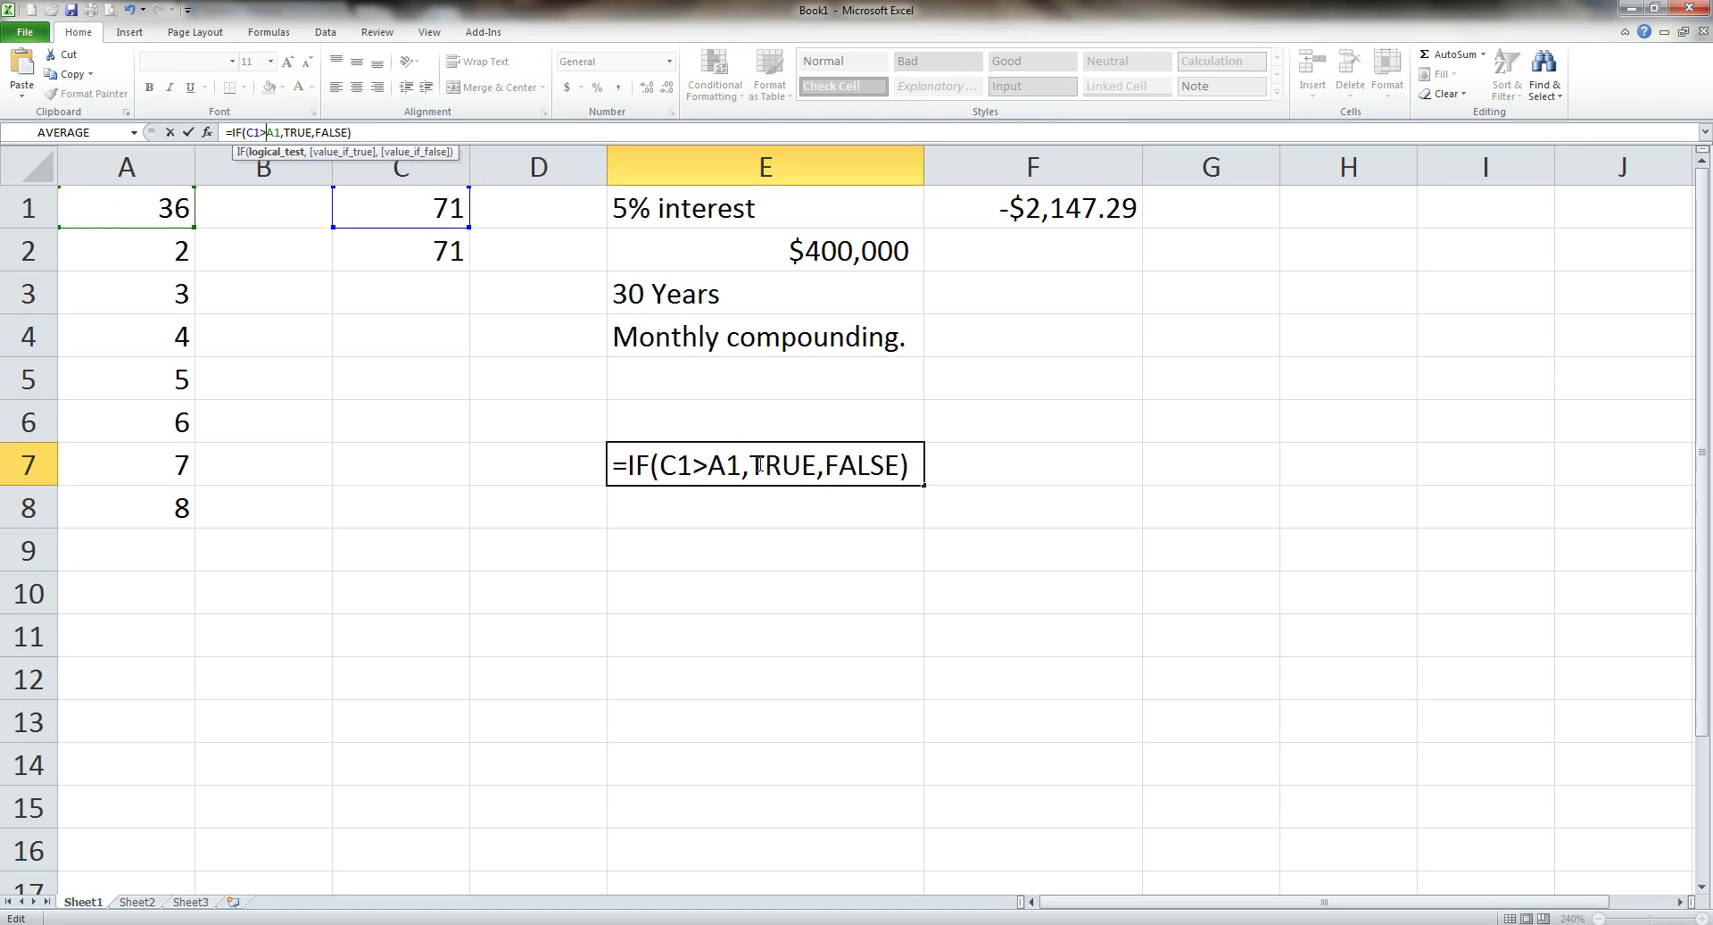
pyautogui.press('Return')
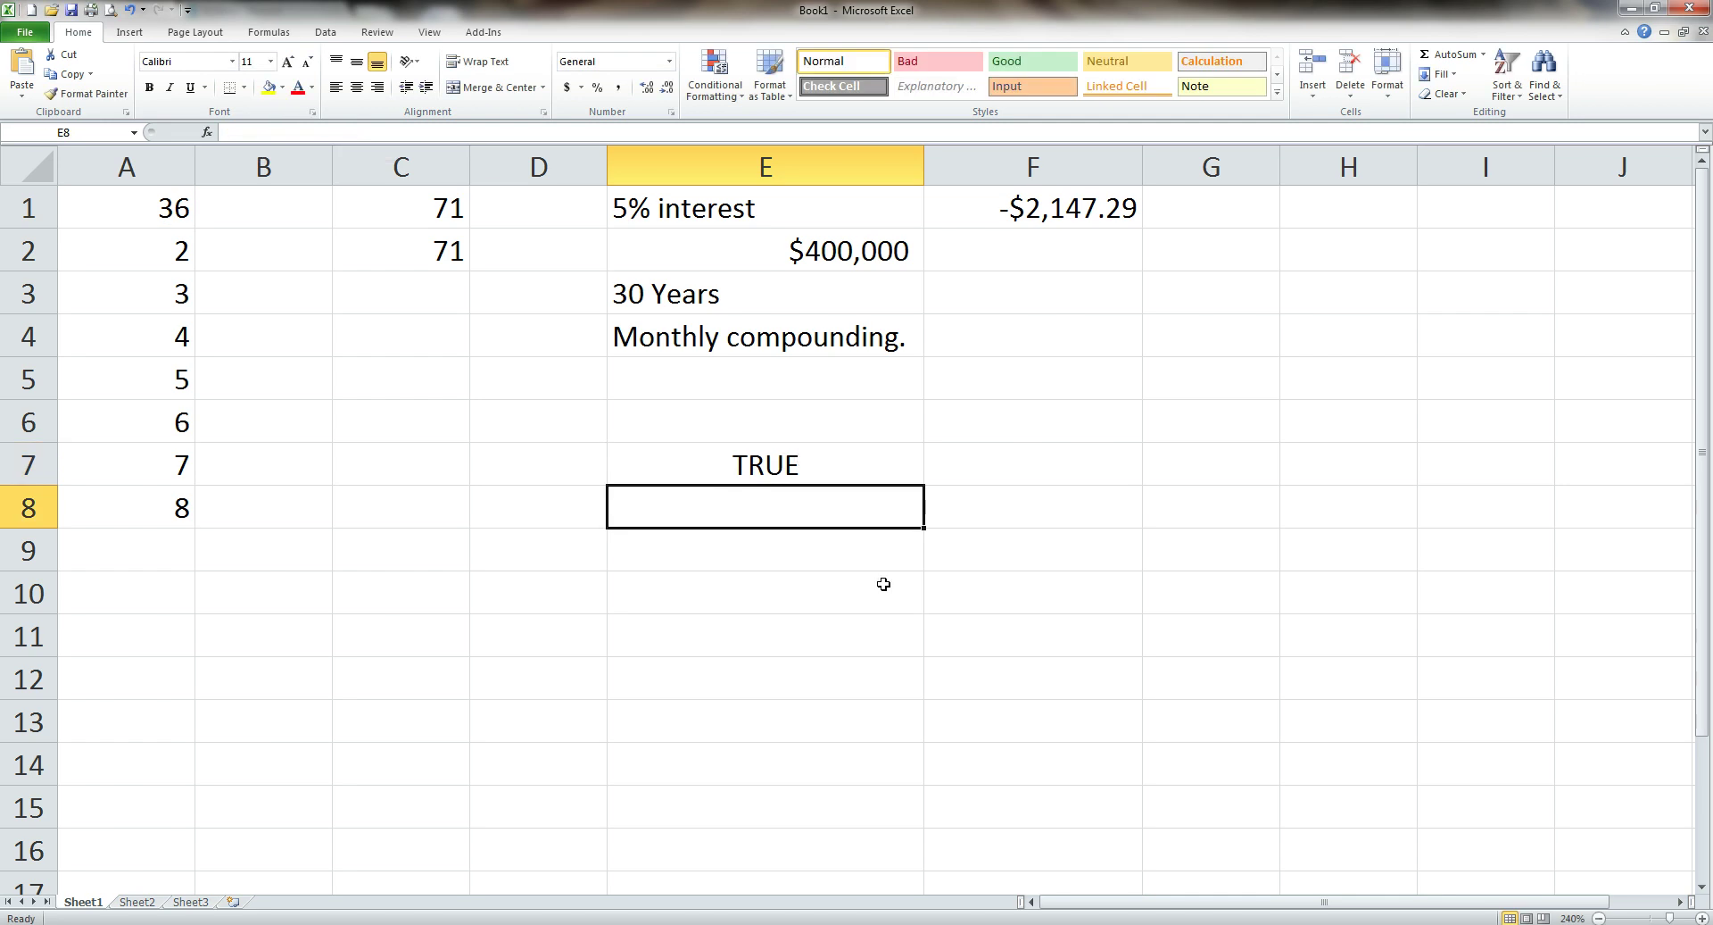
# Step: Make E7 read =IF(C1>A1,0,You are ugly), now showing 0
pyautogui.click(748, 461)
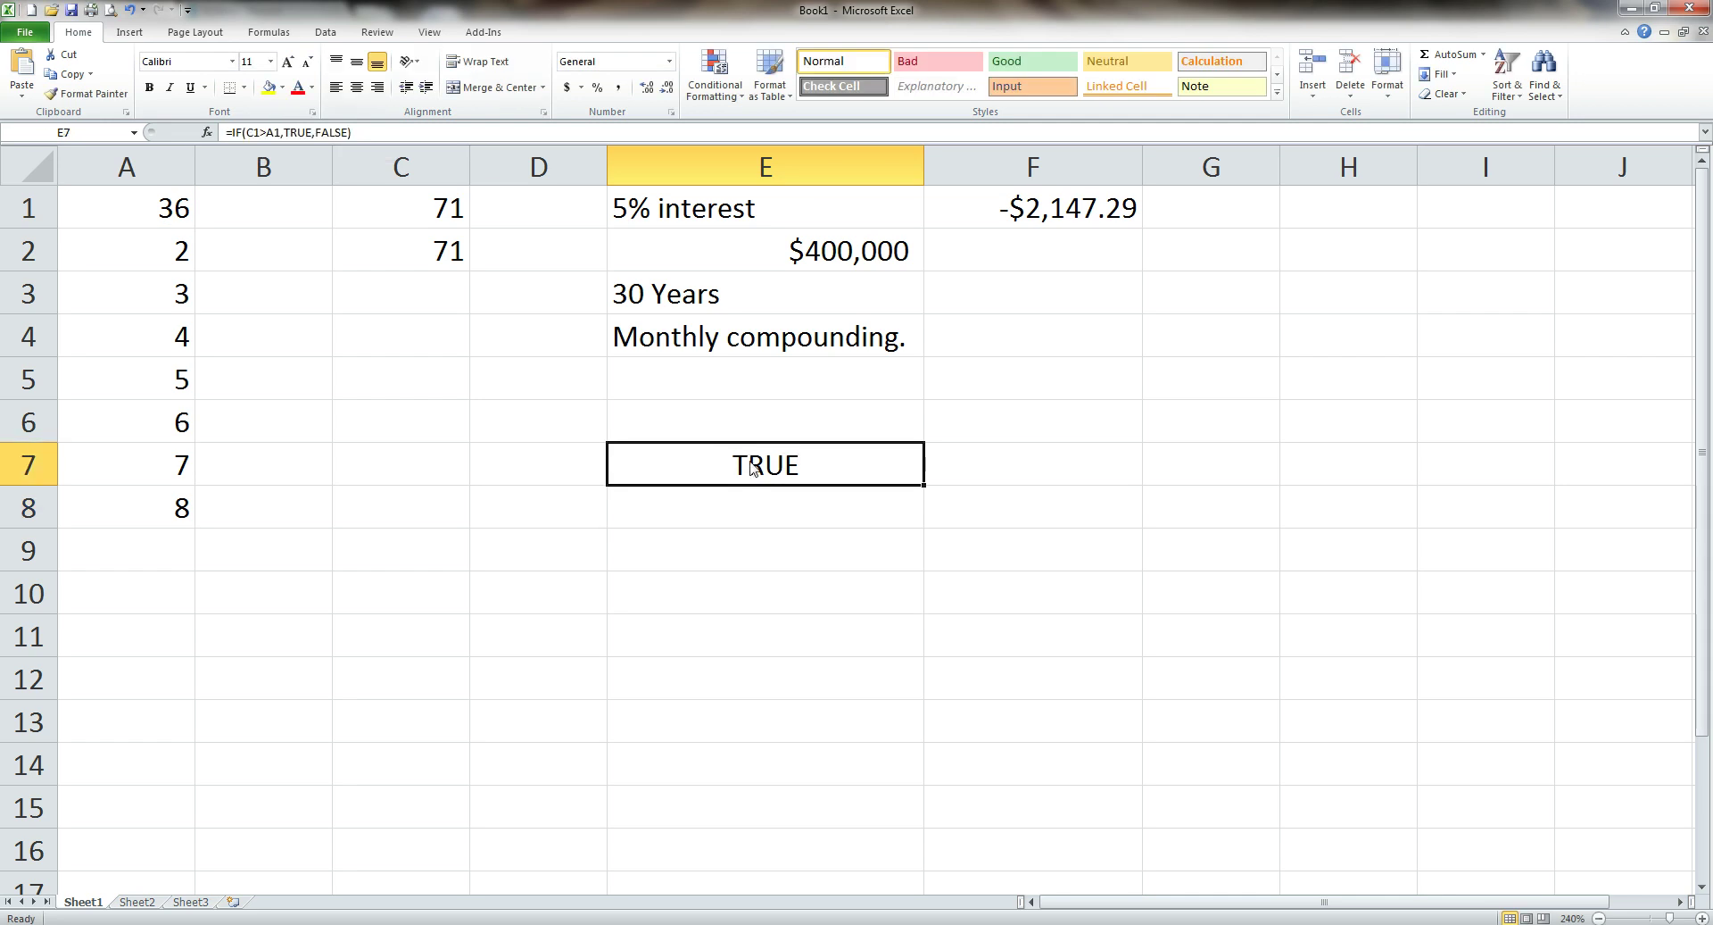
pyautogui.click(308, 131)
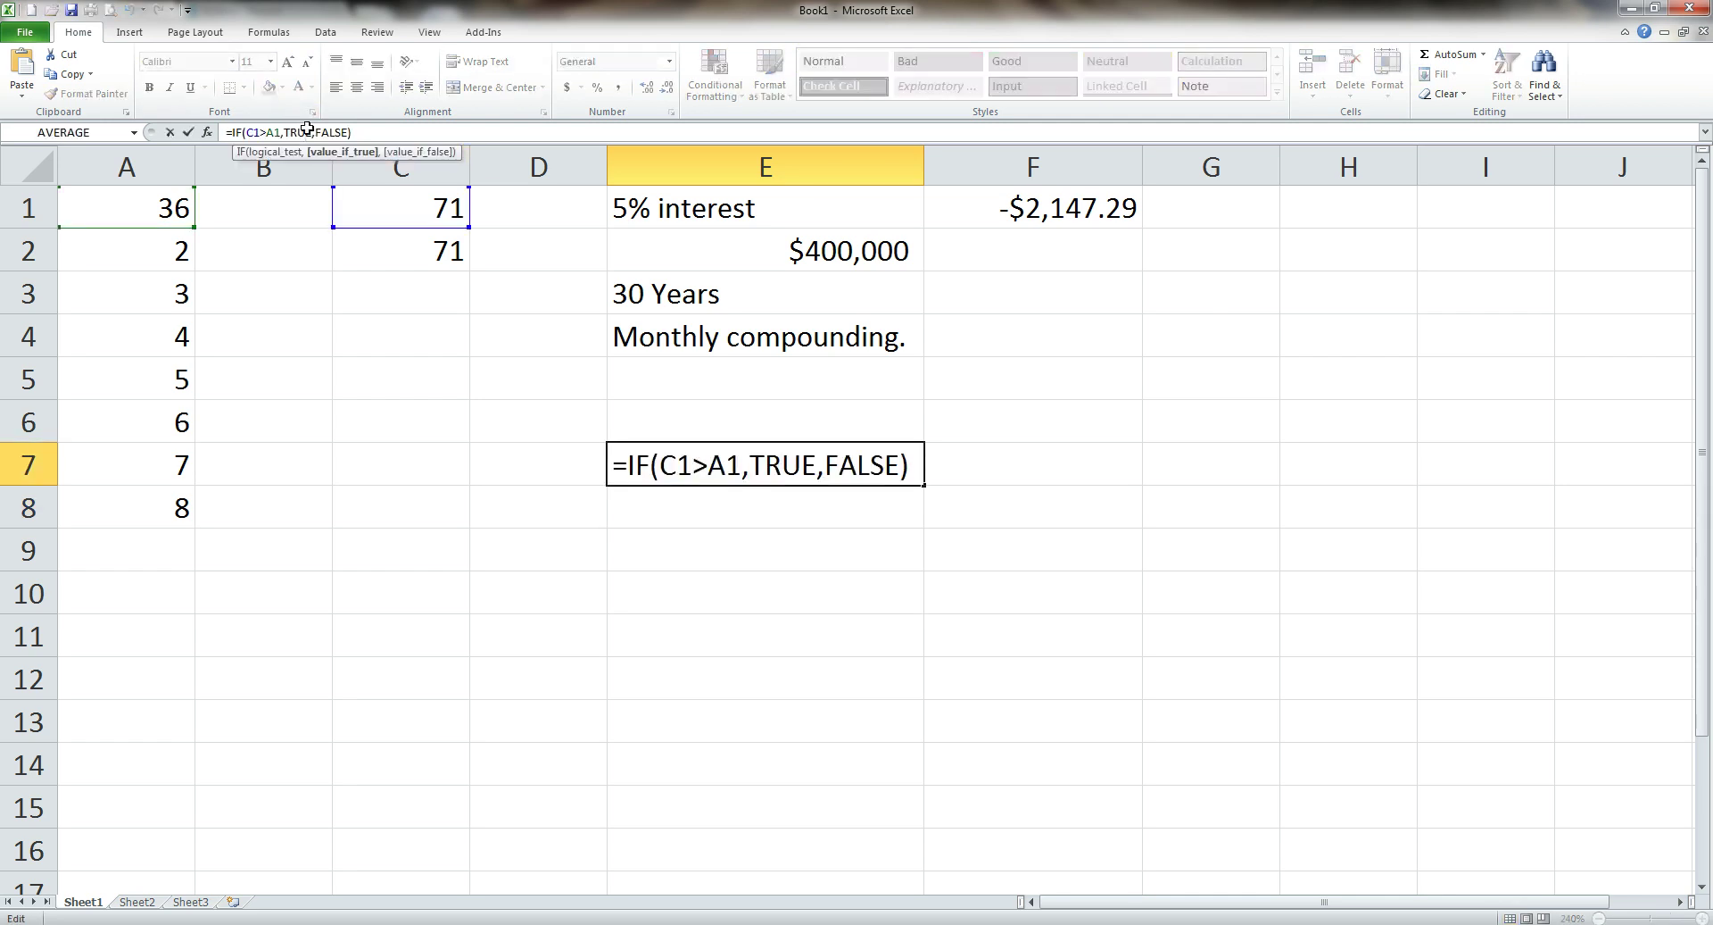
pyautogui.press('BackSpace')
pyautogui.press('BackSpace')
pyautogui.press('BackSpace')
pyautogui.press('BackSpace')
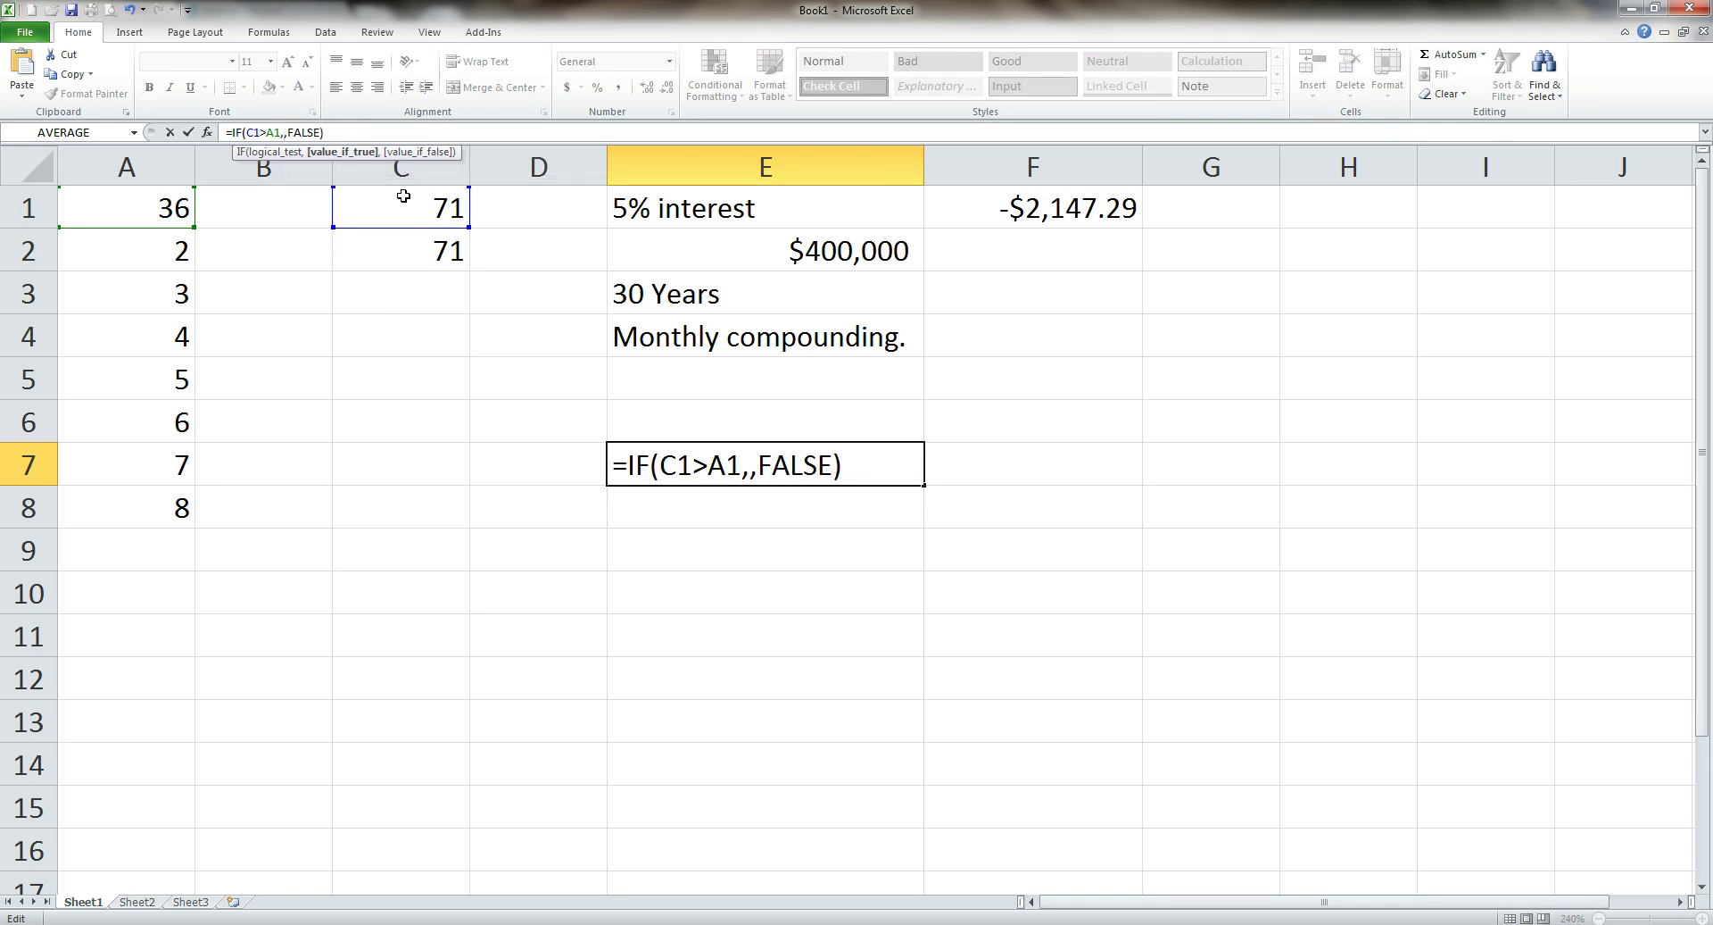
pyautogui.write('0')
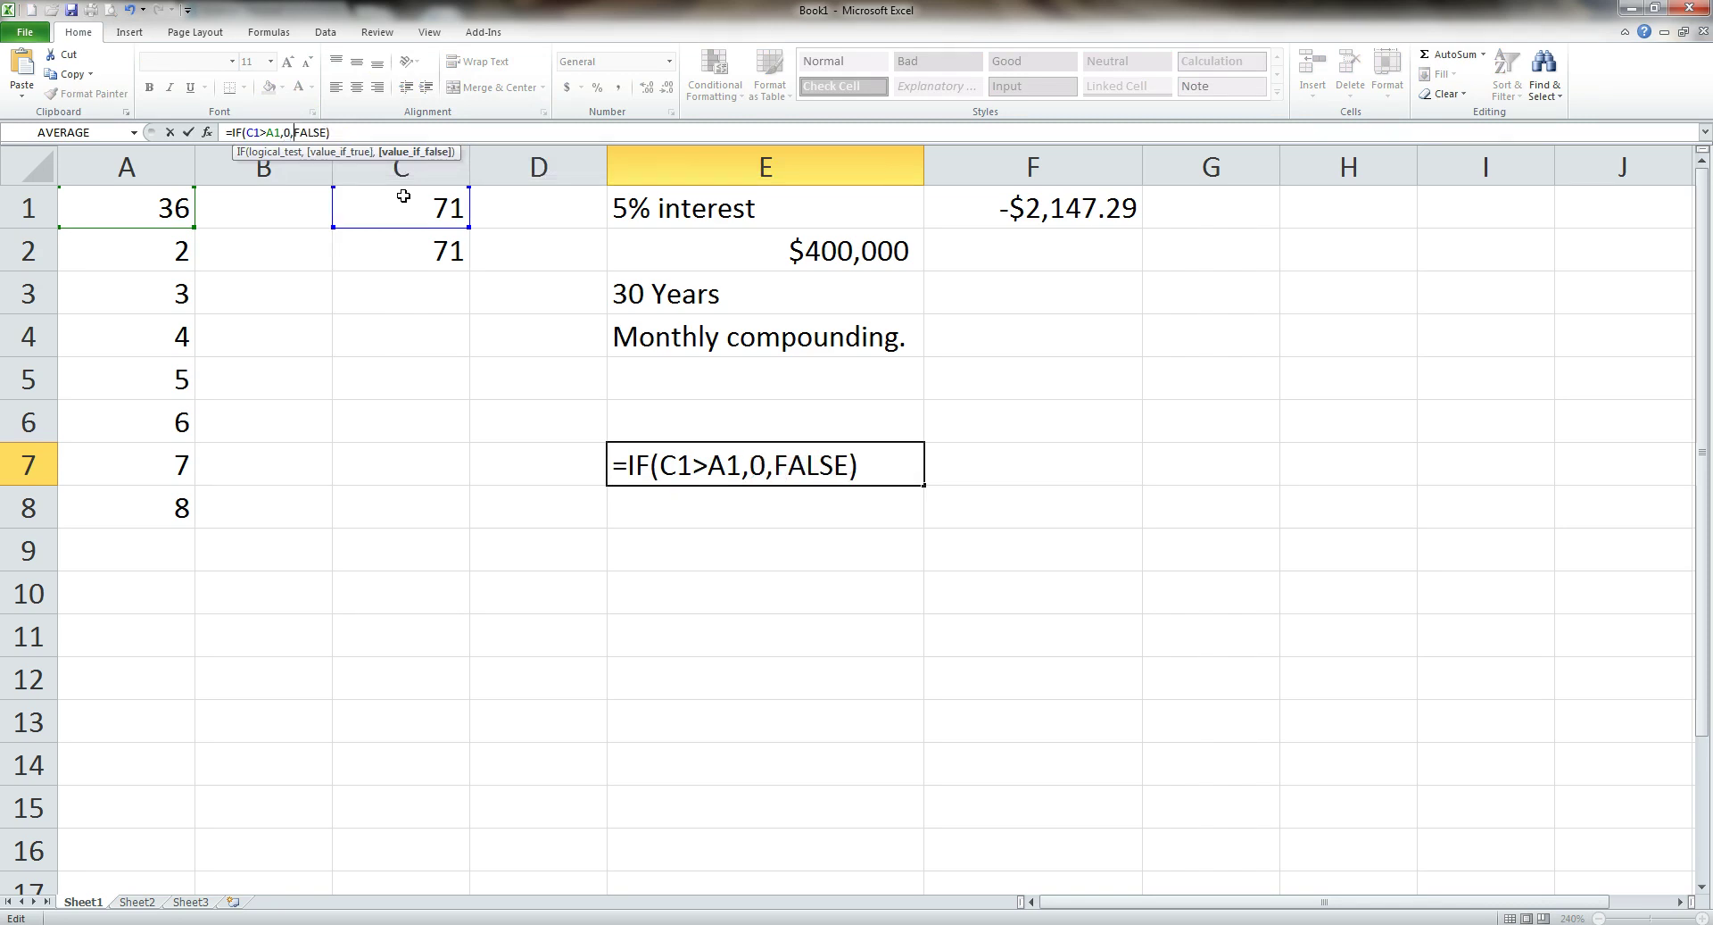
pyautogui.press('Delete')
pyautogui.press('Delete')
pyautogui.press('Delete')
pyautogui.press('Delete')
pyautogui.press('Delete')
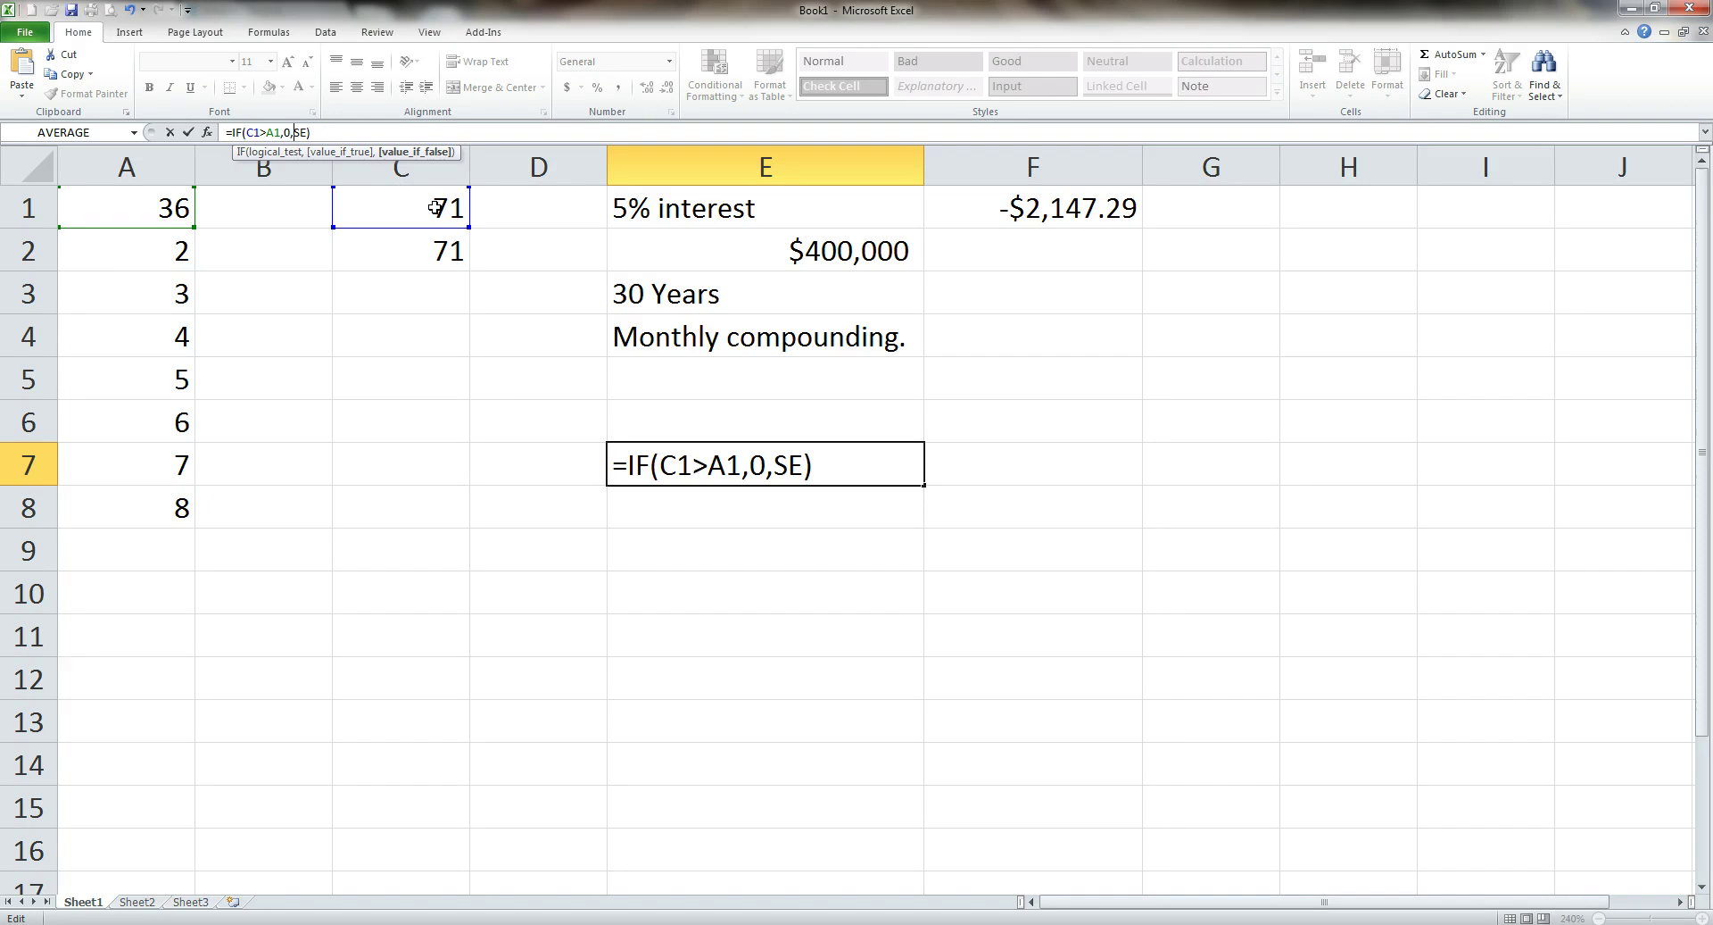
pyautogui.write('You are u')
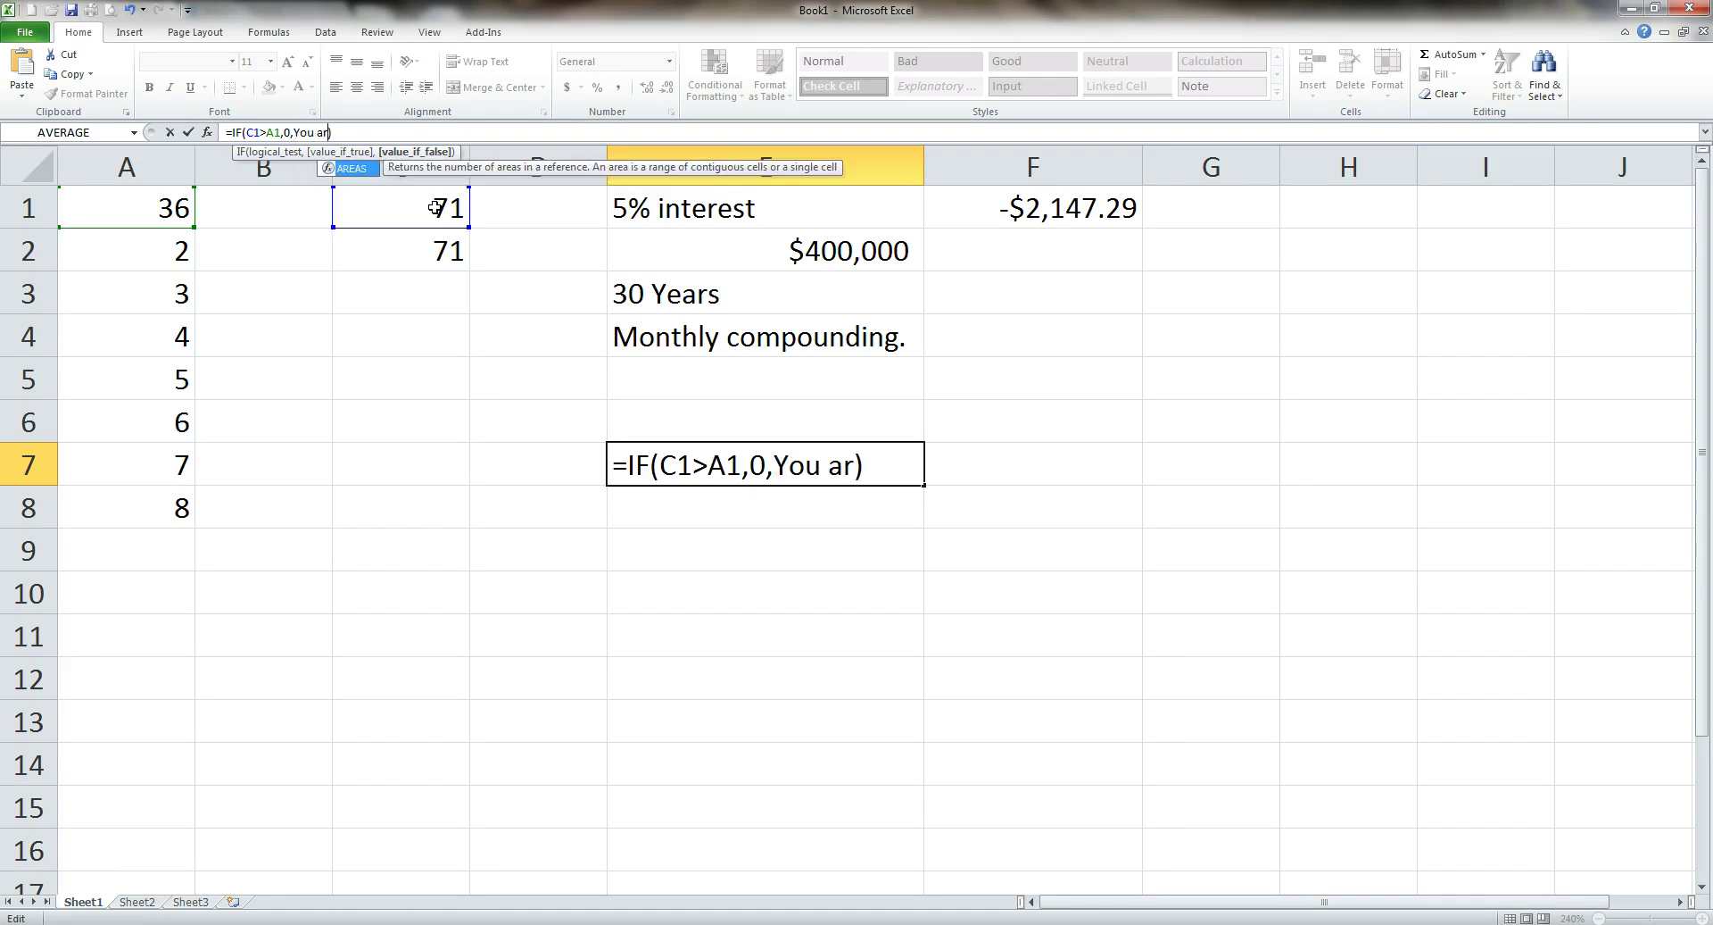
pyautogui.write('gly')
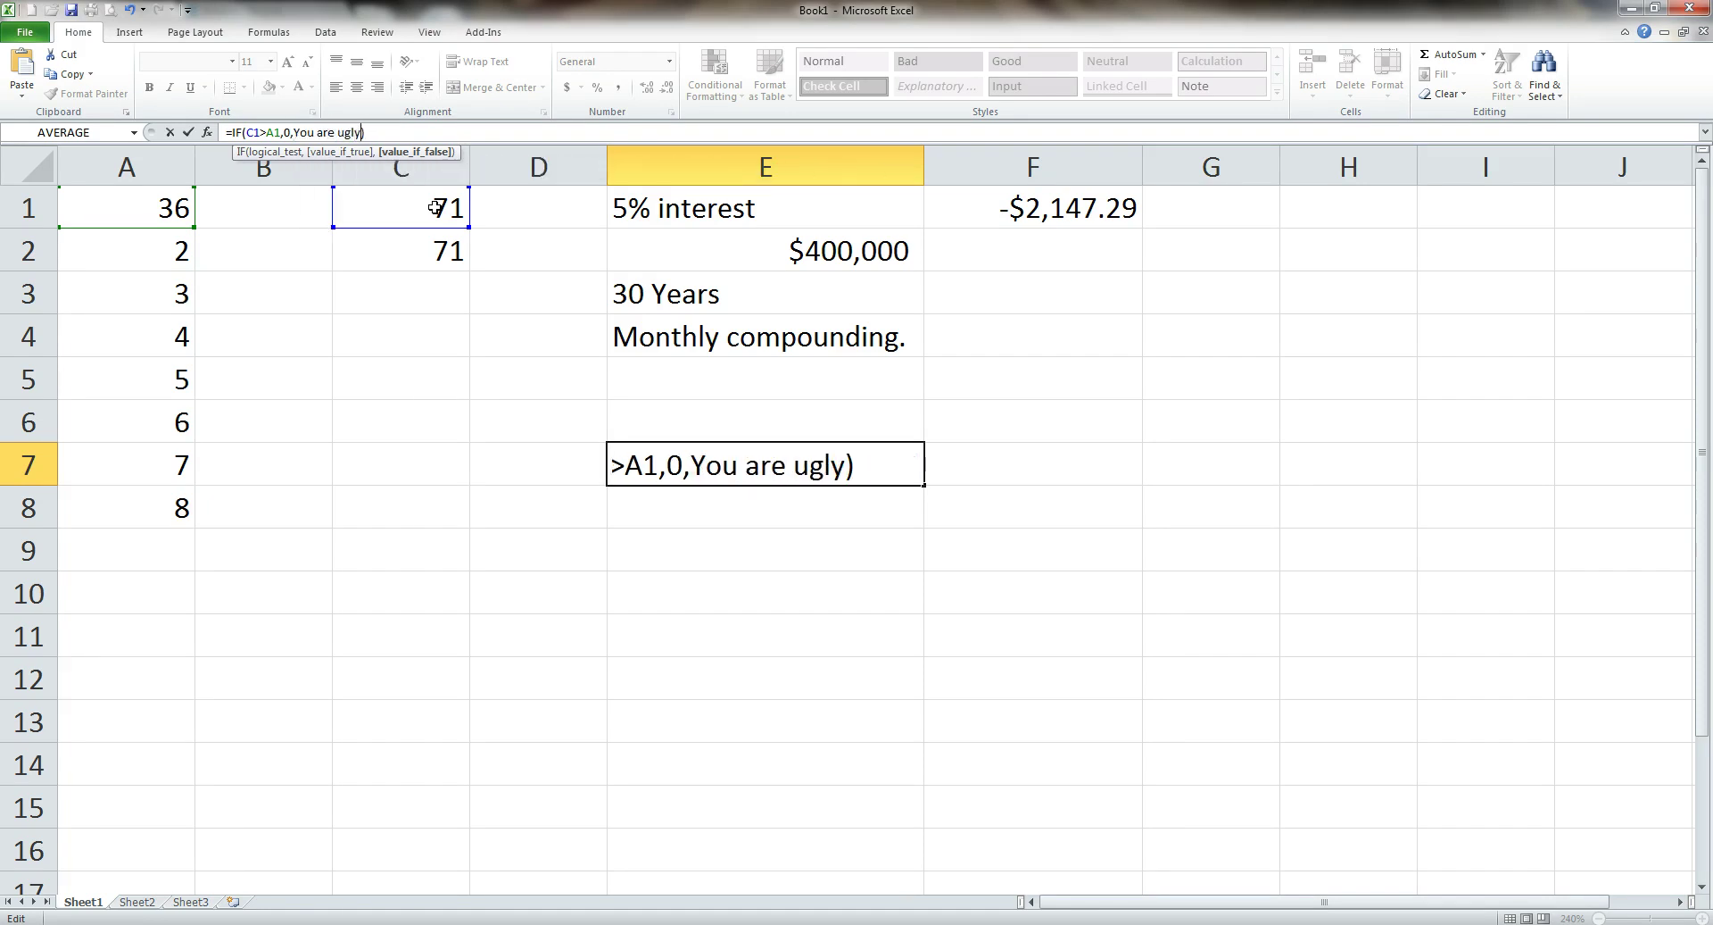
pyautogui.press('Return')
pyautogui.click(733, 478)
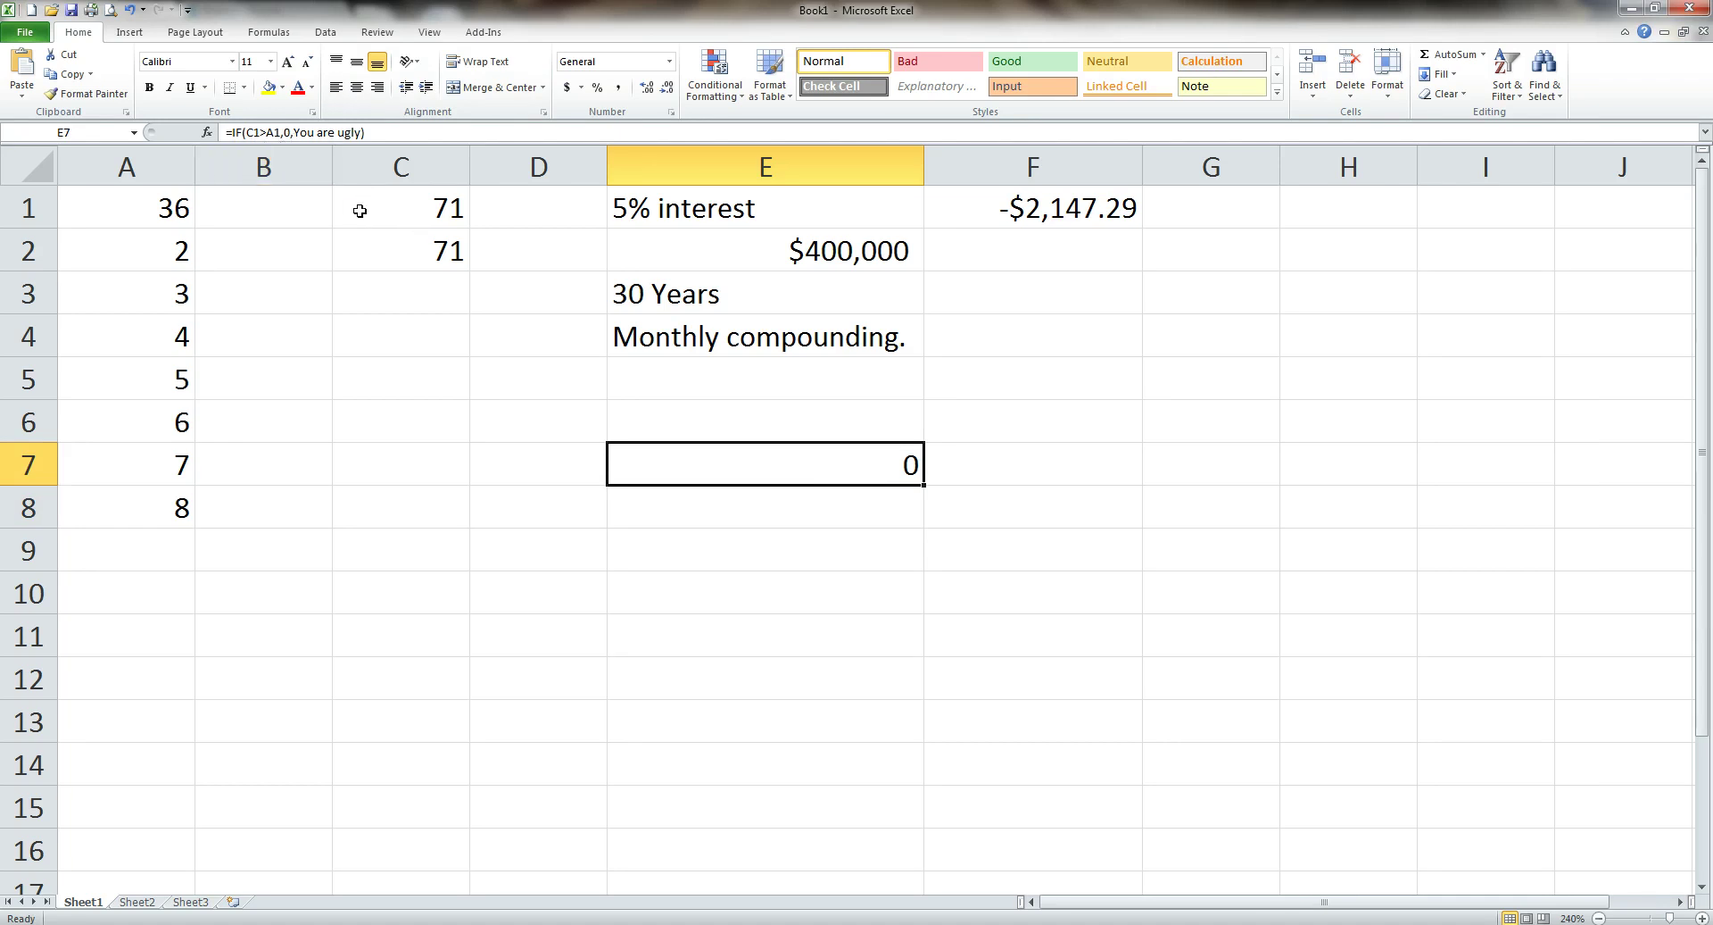
# Step: Switch E7's comparison to C1<A1, which produces a #NAME? error
pyautogui.click(247, 132)
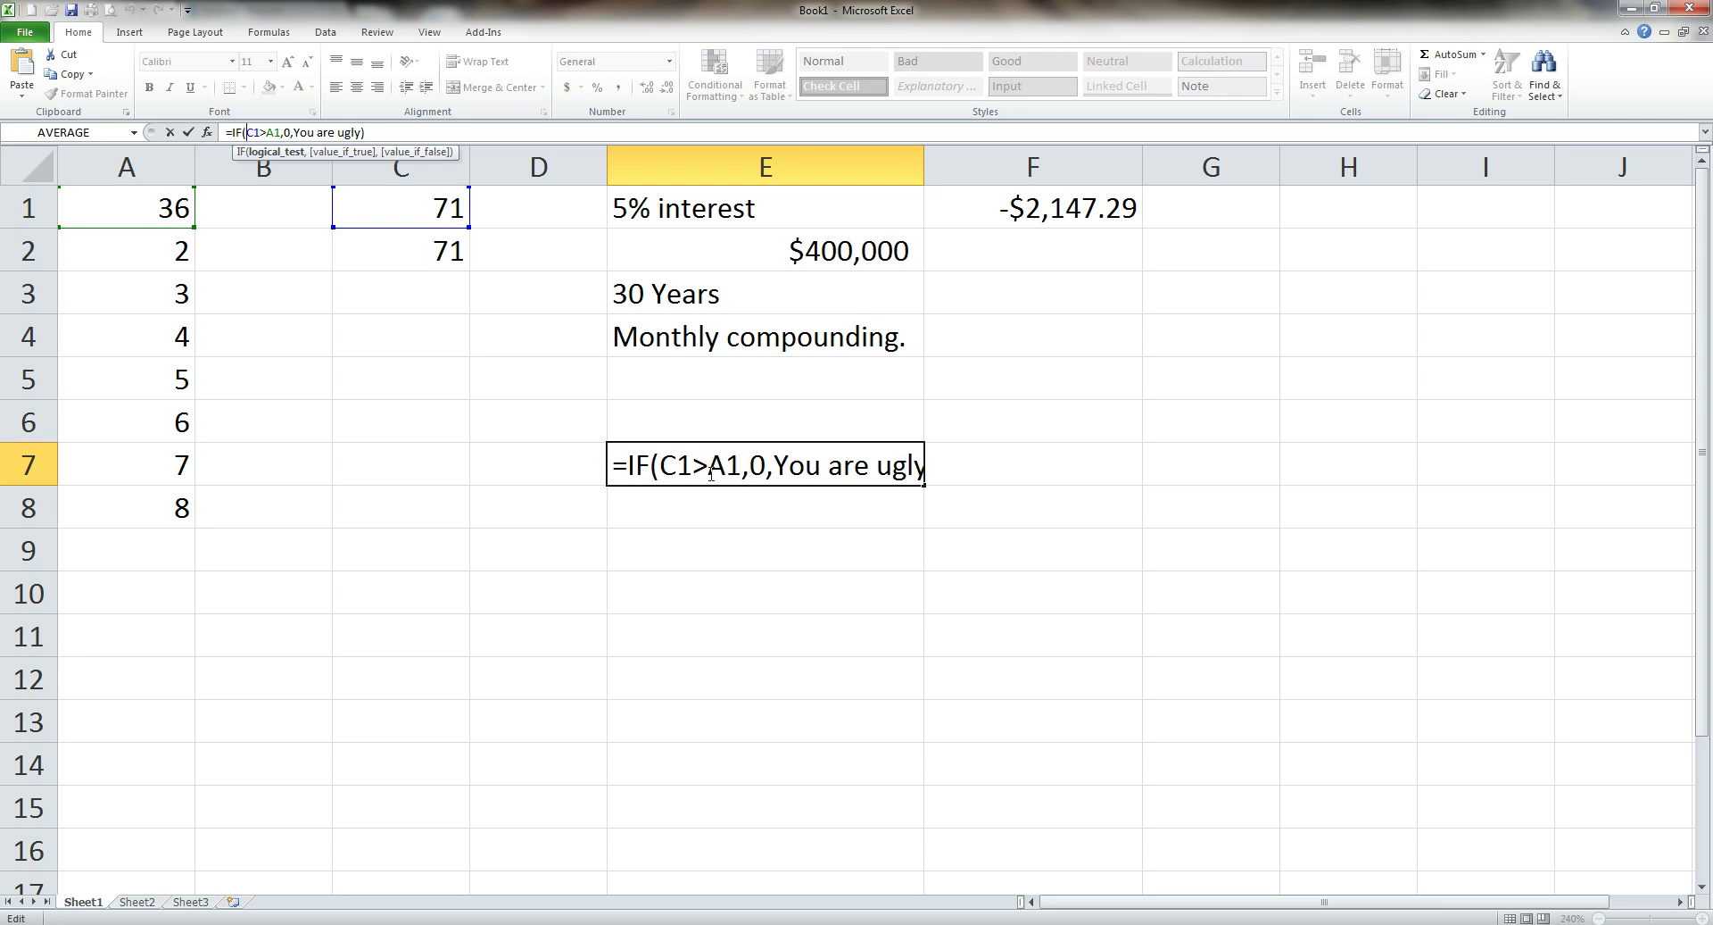
pyautogui.click(266, 132)
pyautogui.press('BackSpace')
pyautogui.write('<')
pyautogui.press('Return')
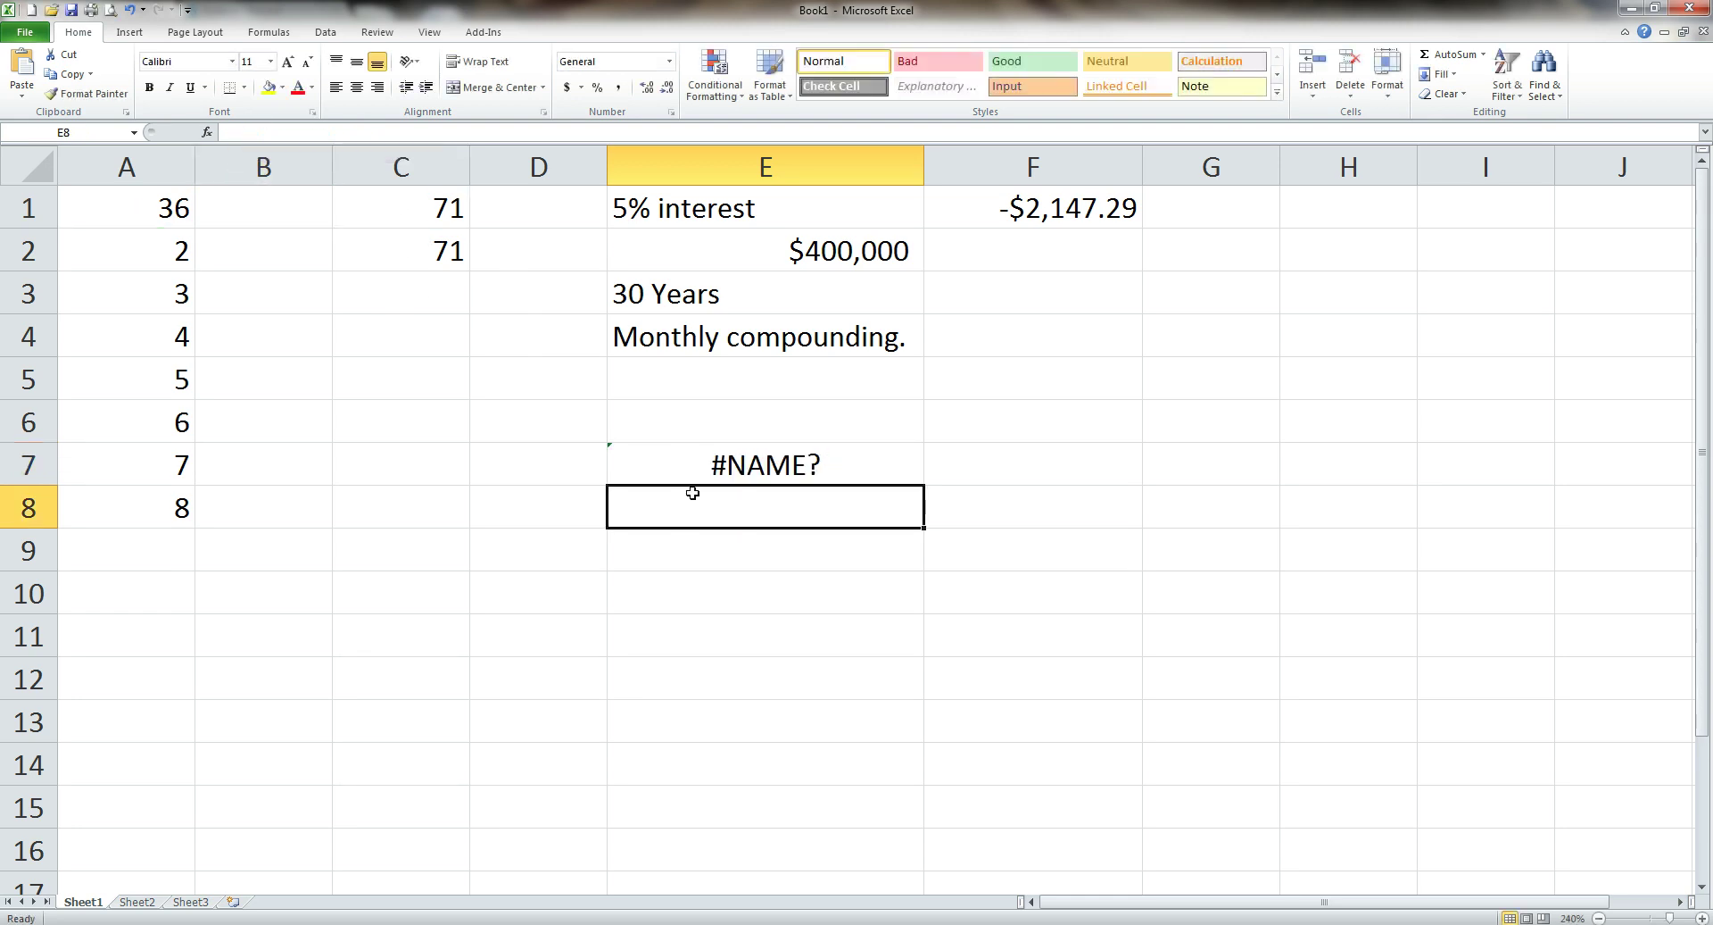
pyautogui.click(747, 471)
# Step: Put quotation marks around You are ugly in E7's false-result argument
pyautogui.doubleClick(748, 471)
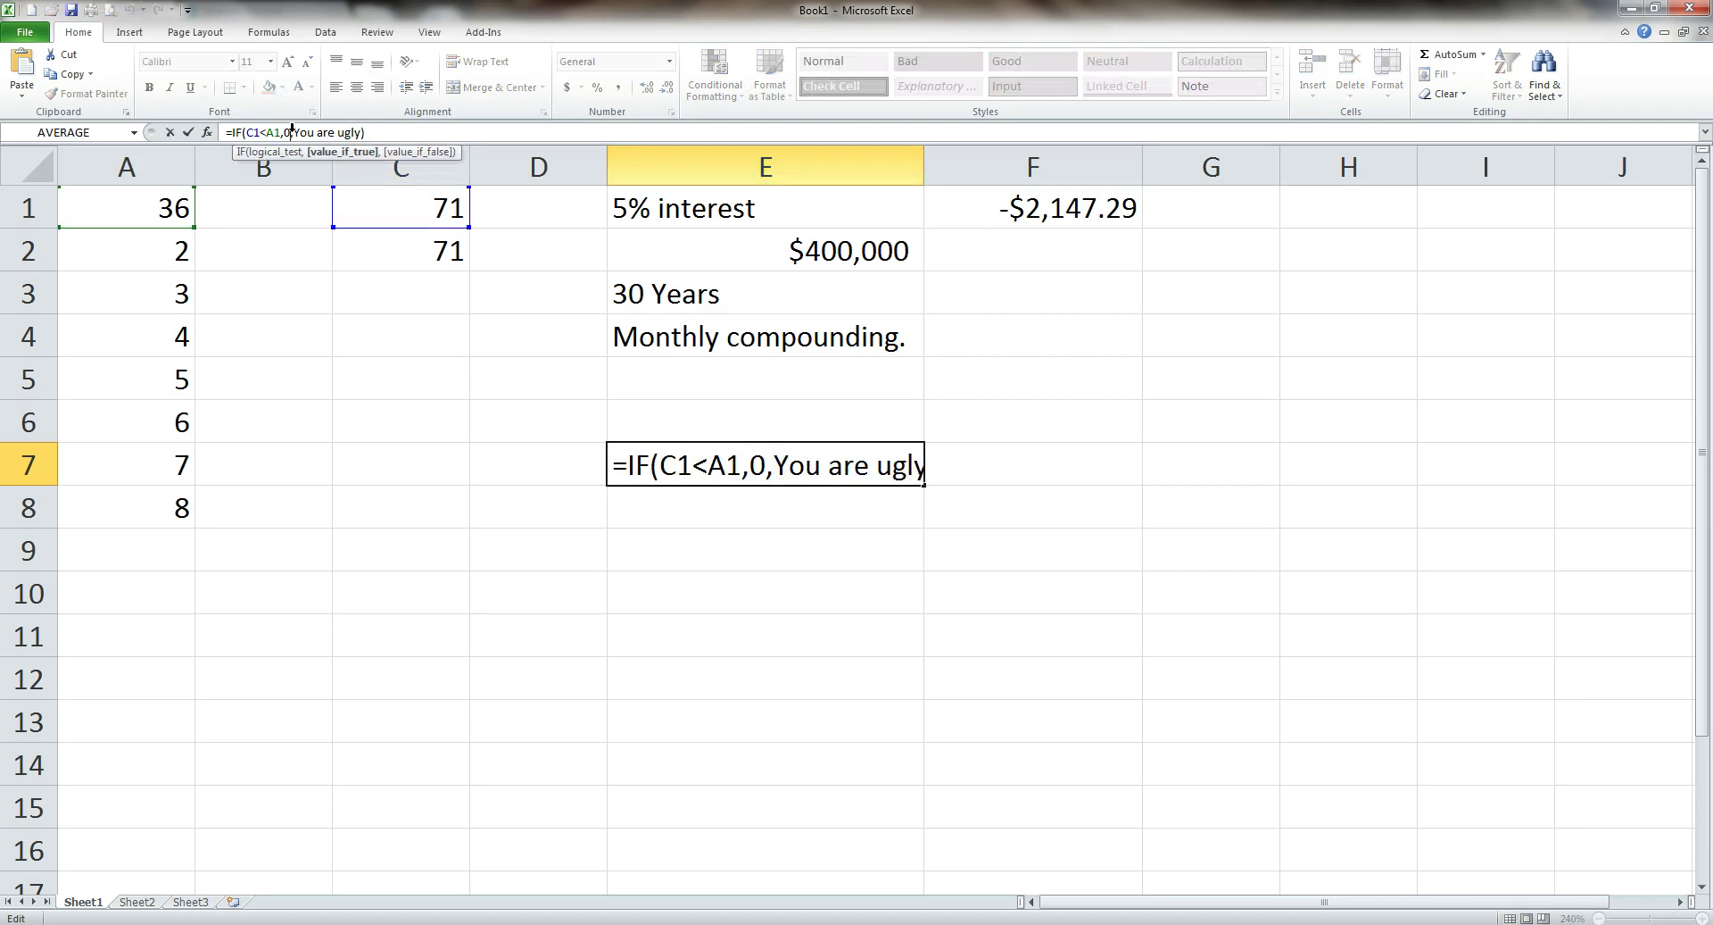
pyautogui.write('"')
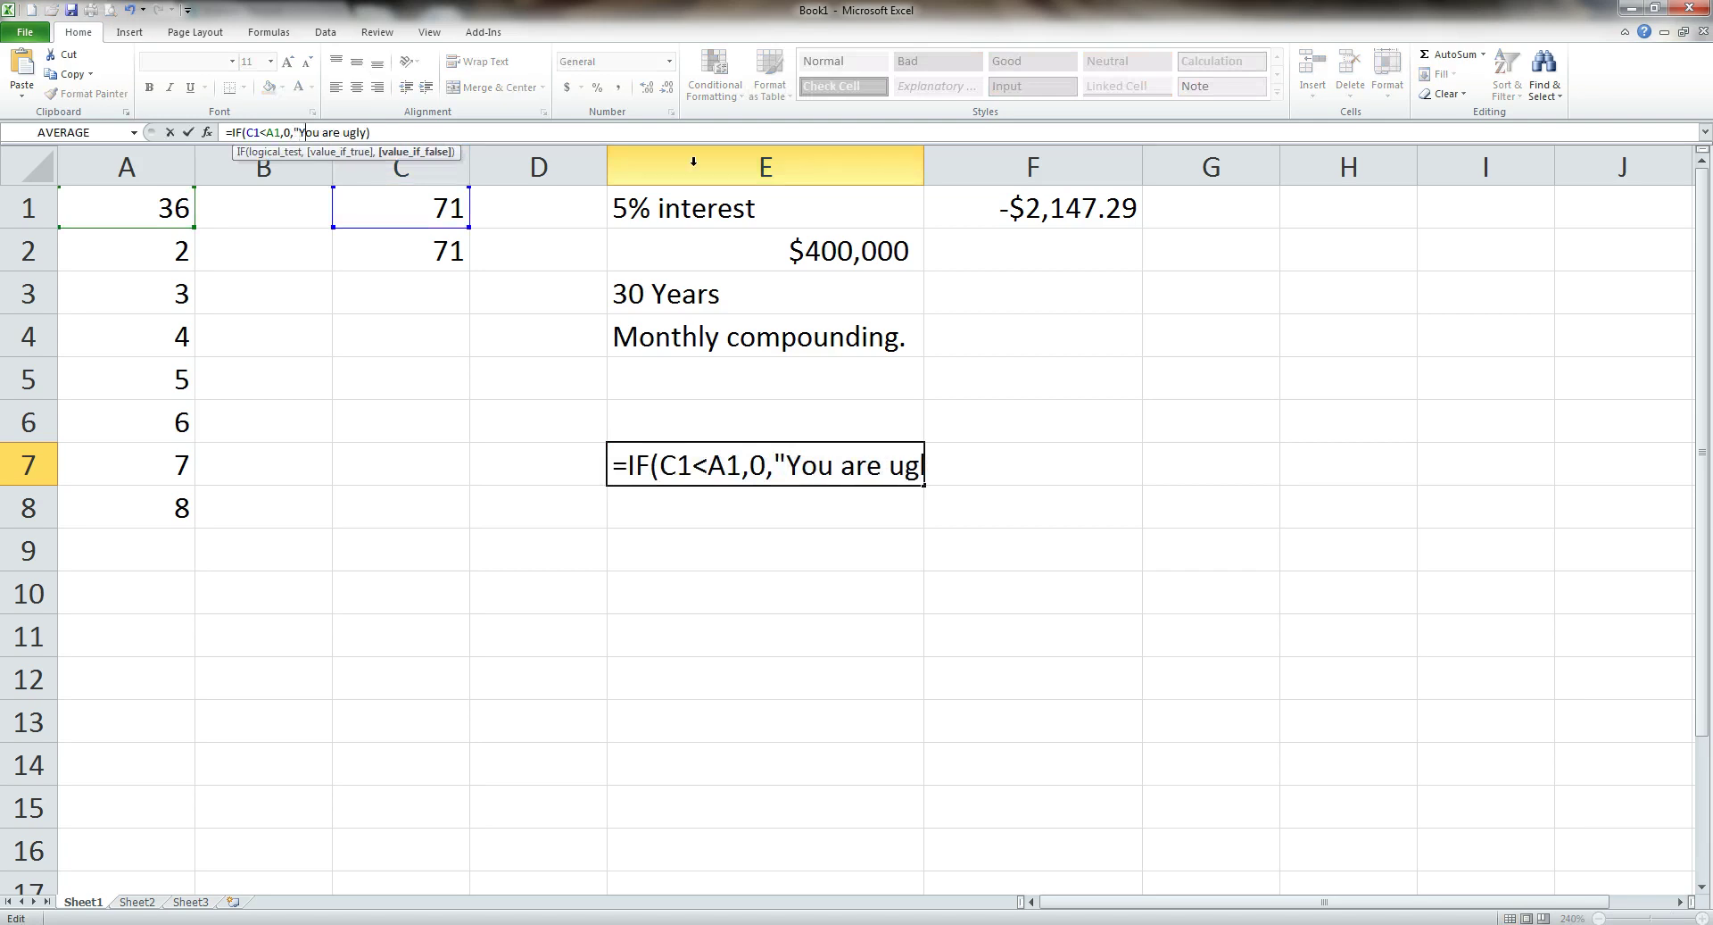
pyautogui.press('Right')
pyautogui.press('Right')
pyautogui.write('"')
pyautogui.press('Return')
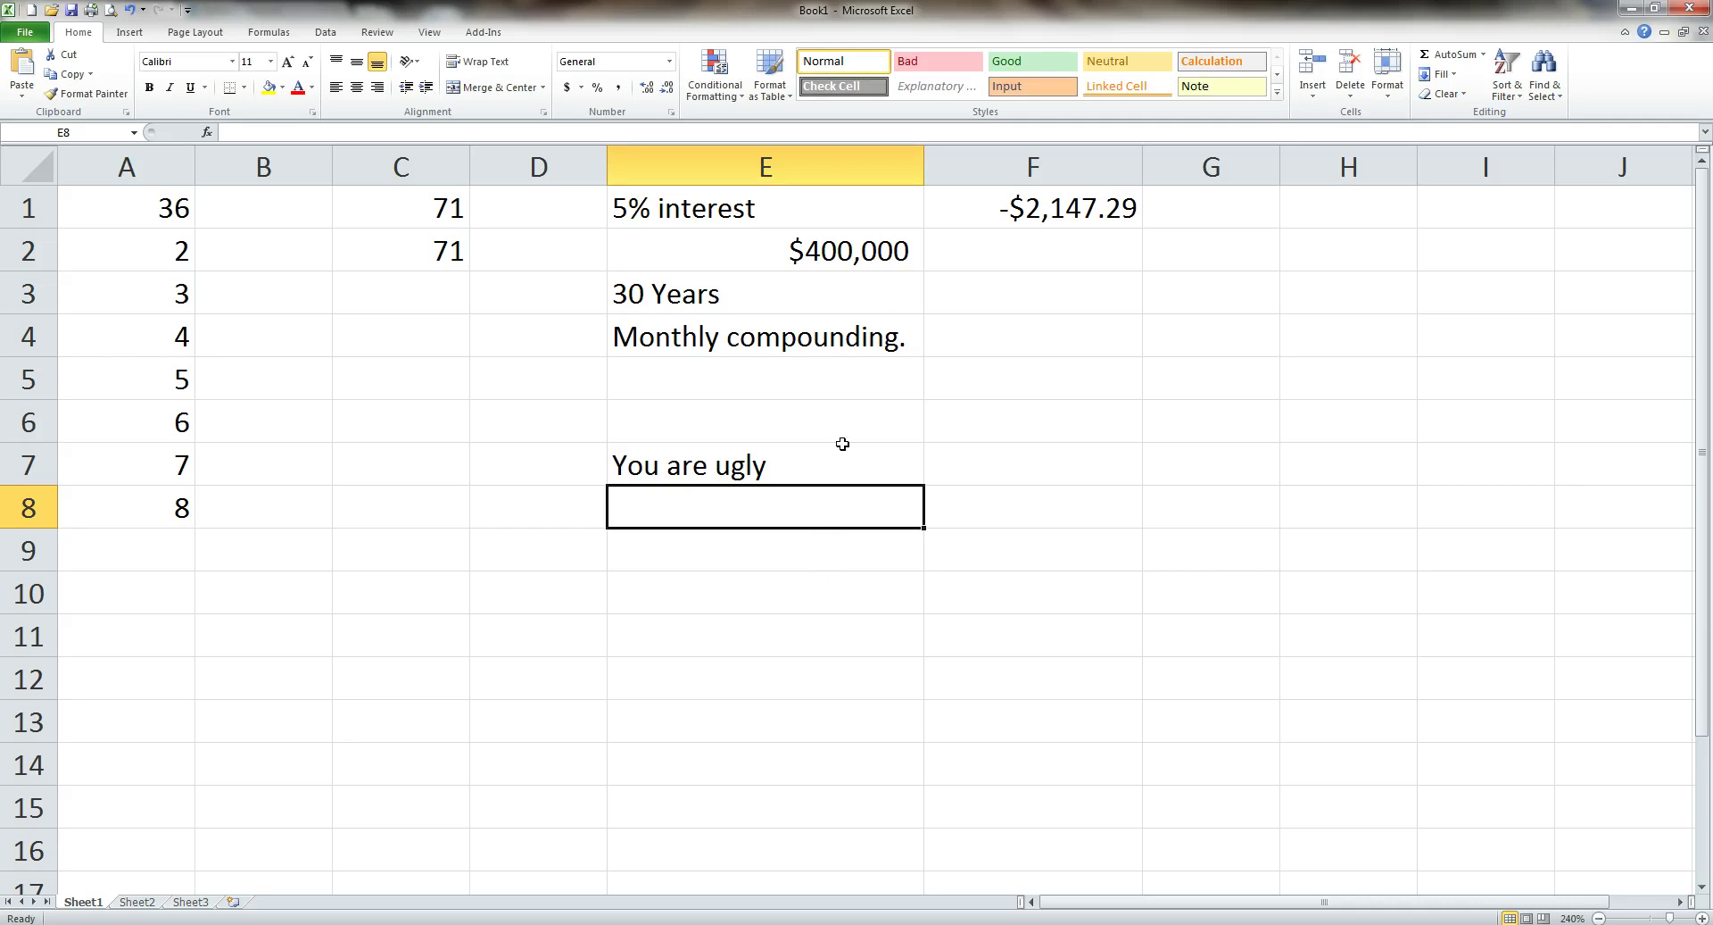
# Step: Replace the quoted text with 1, making E7 =IF(C1<A1,0,1)
pyautogui.click(828, 478)
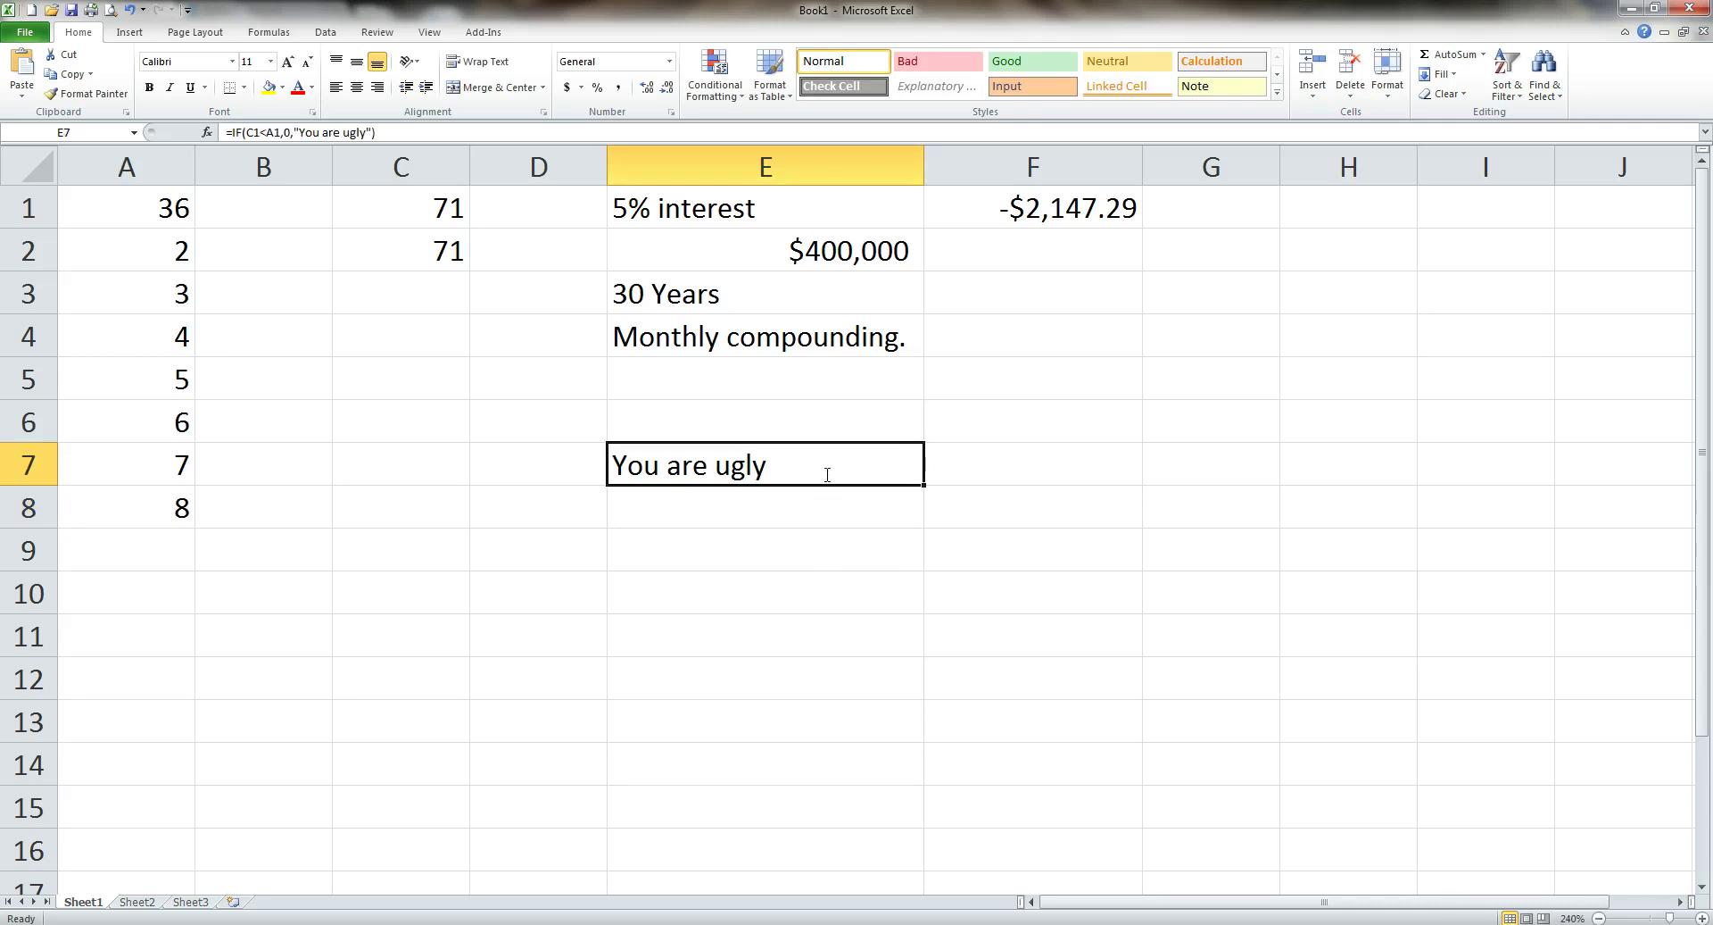
pyautogui.click(375, 132)
pyautogui.press('BackSpace')
pyautogui.press('BackSpace')
pyautogui.press('BackSpace')
pyautogui.press('BackSpace')
pyautogui.press('BackSpace')
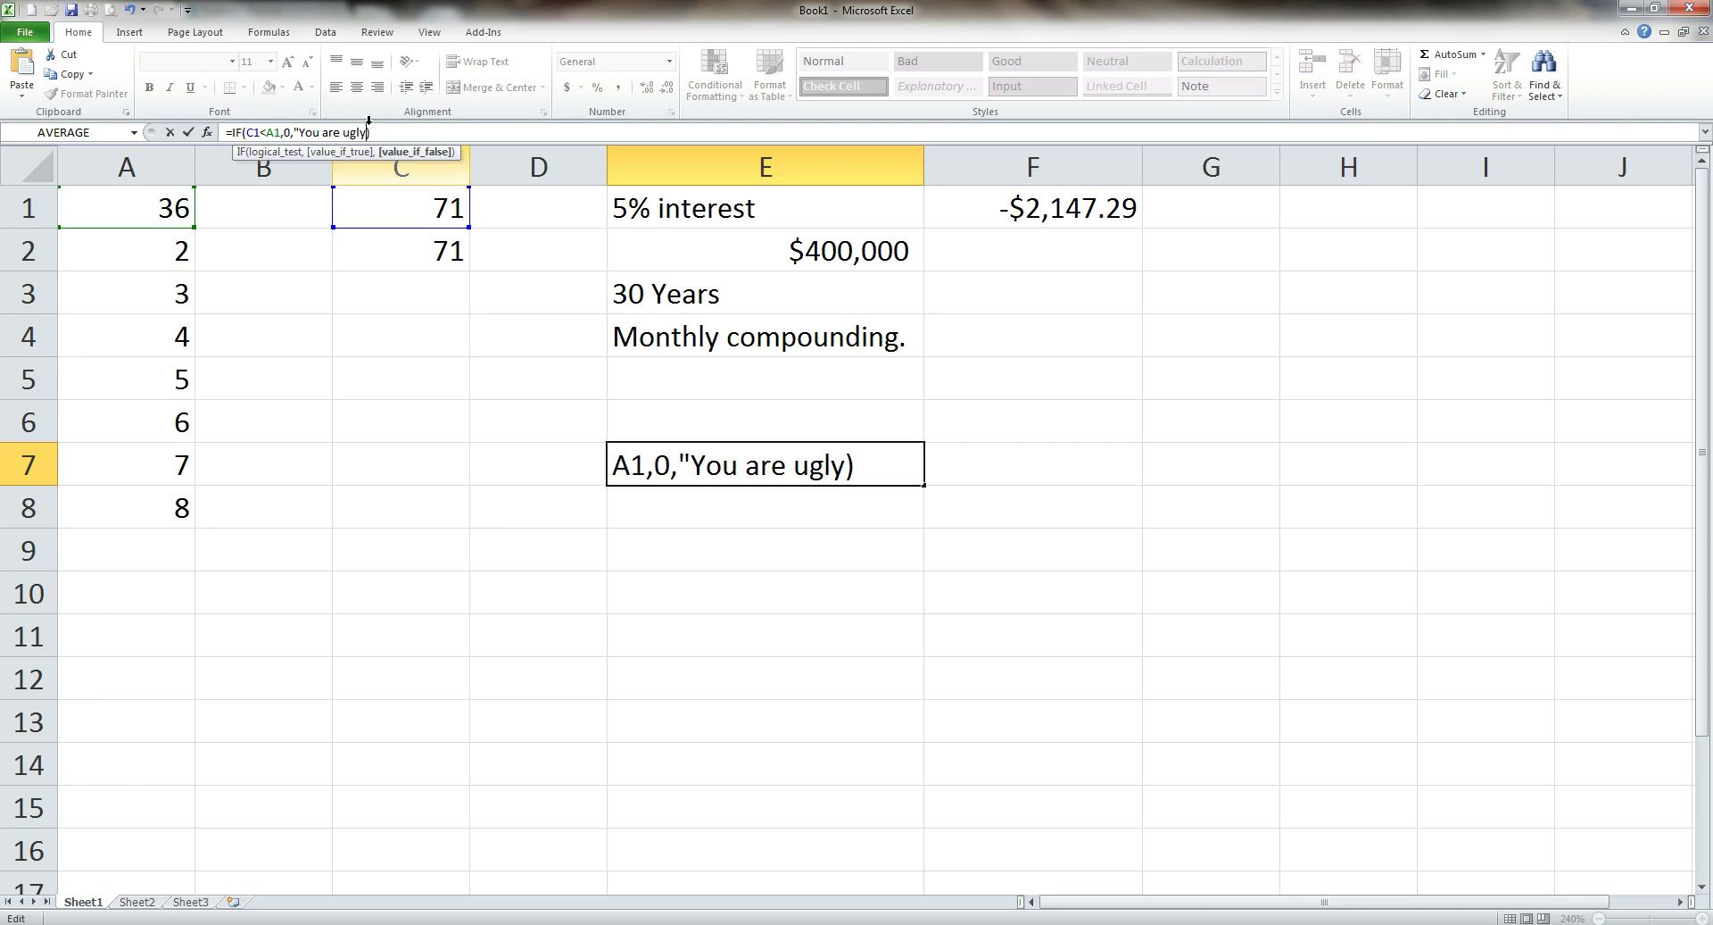
pyautogui.press('BackSpace')
pyautogui.press('BackSpace')
pyautogui.press('BackSpace')
pyautogui.press('BackSpace')
pyautogui.press('BackSpace')
pyautogui.press('BackSpace')
pyautogui.press('BackSpace')
pyautogui.press('BackSpace')
pyautogui.press('BackSpace')
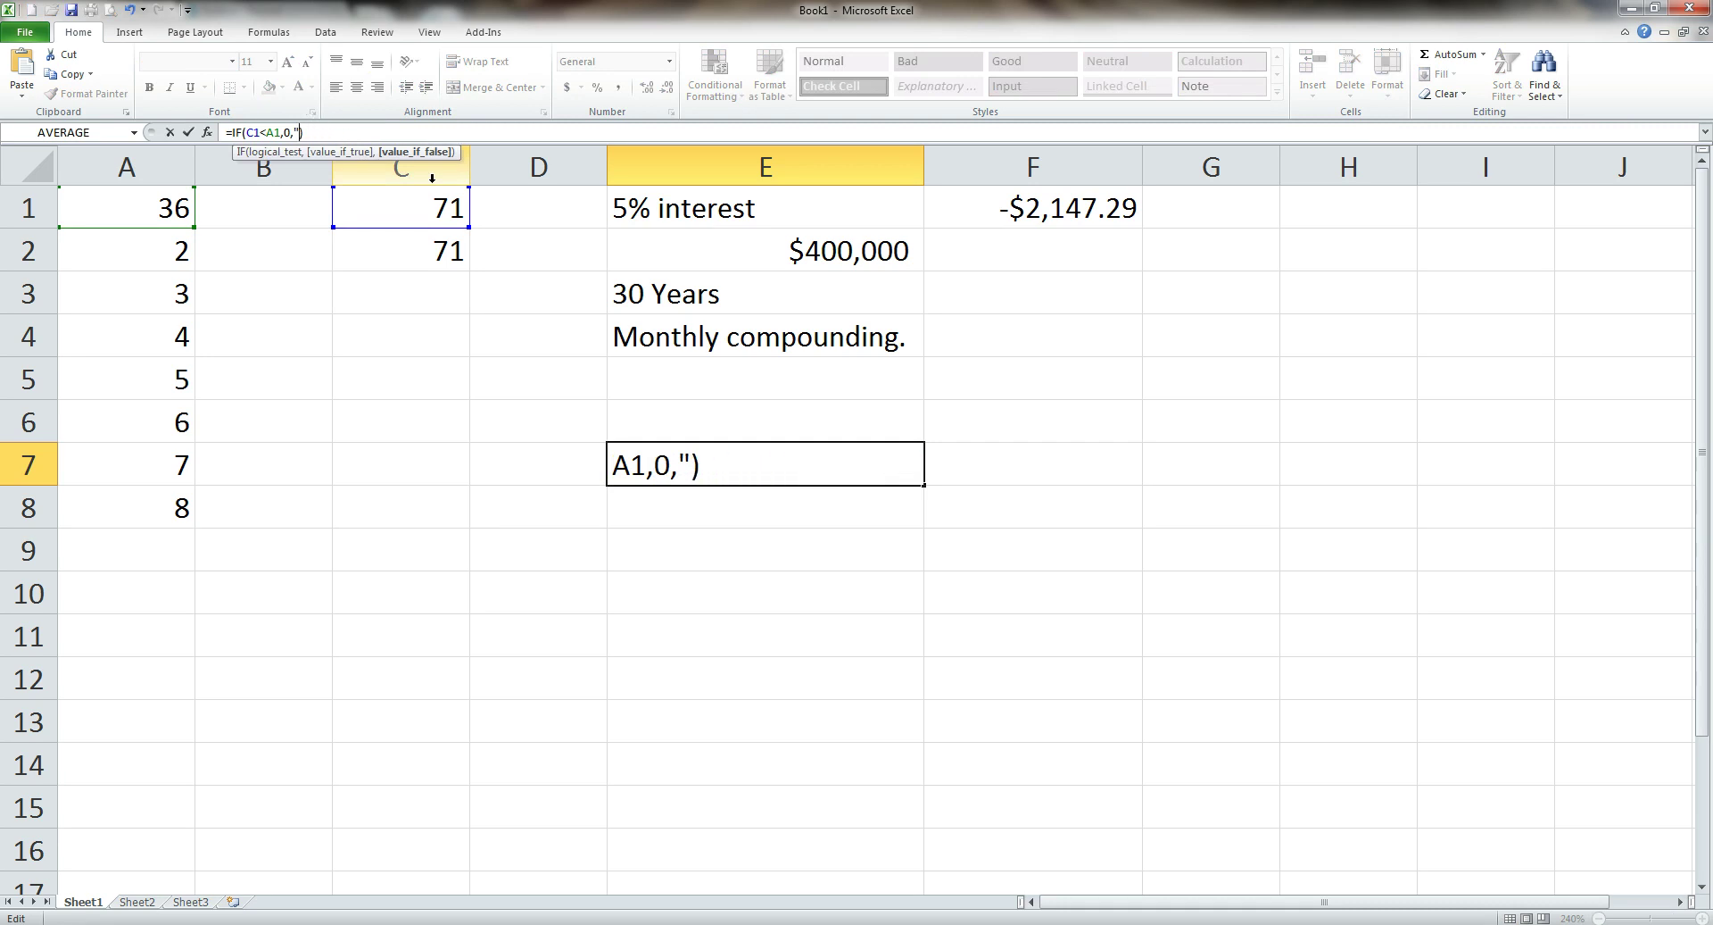
pyautogui.write('1')
pyautogui.press('Return')
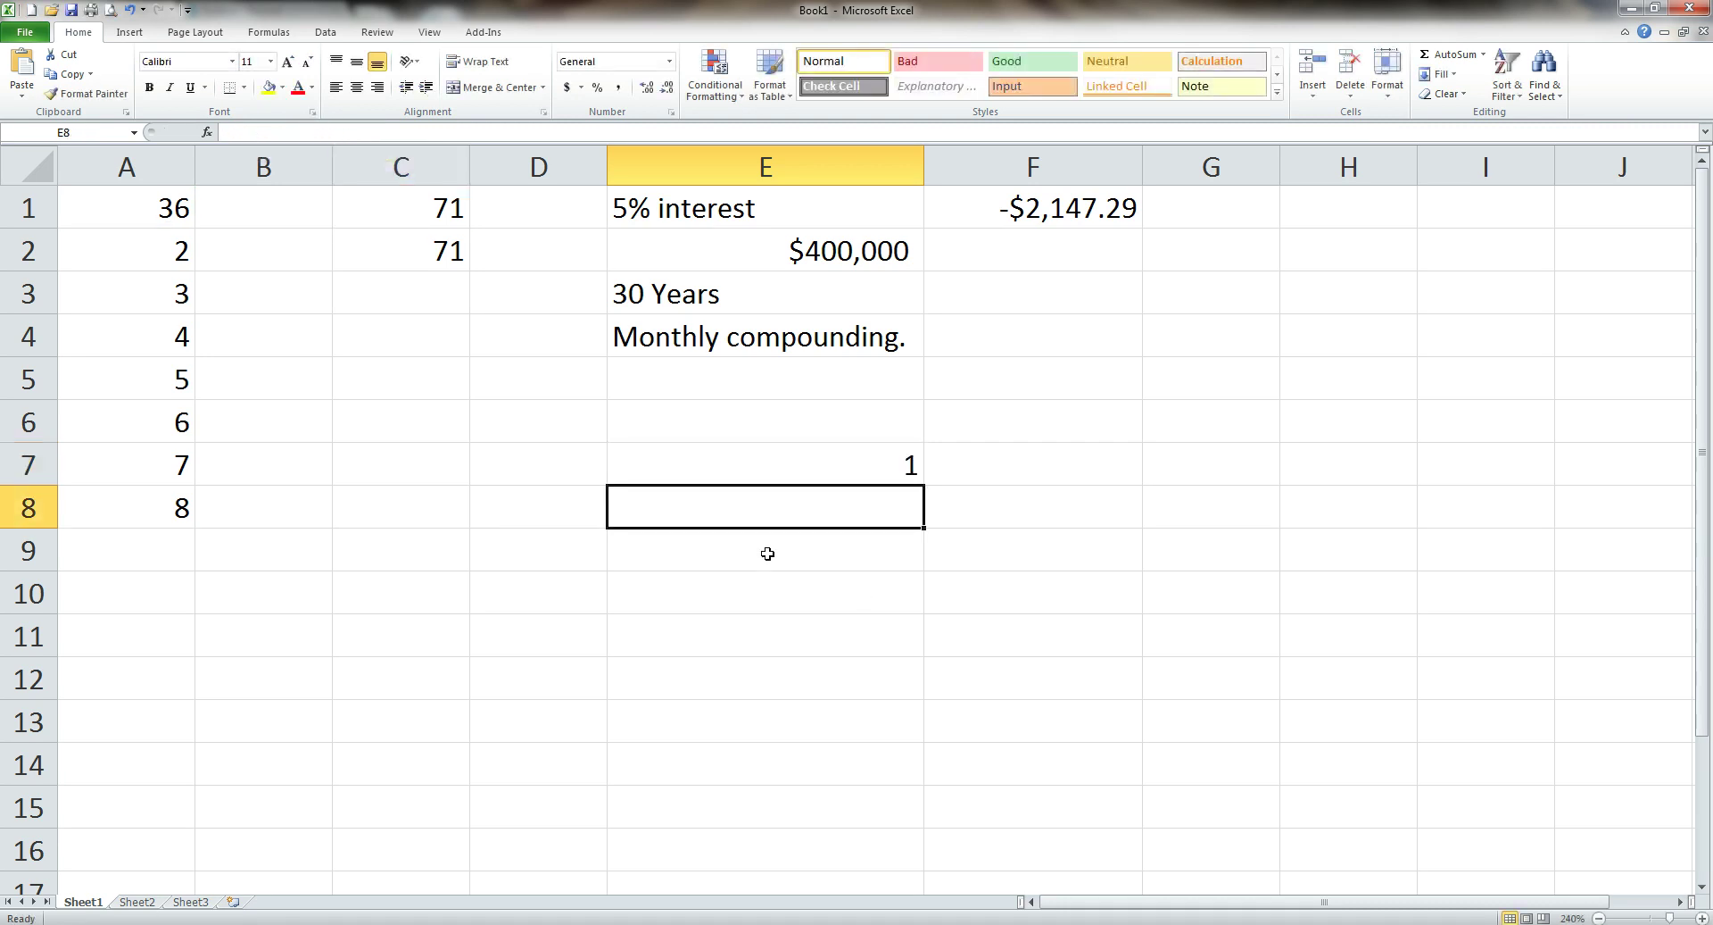
# Step: Review E7's arguments C1<A1, 0 and 1, then recommit the formula showing 1
pyautogui.click(730, 450)
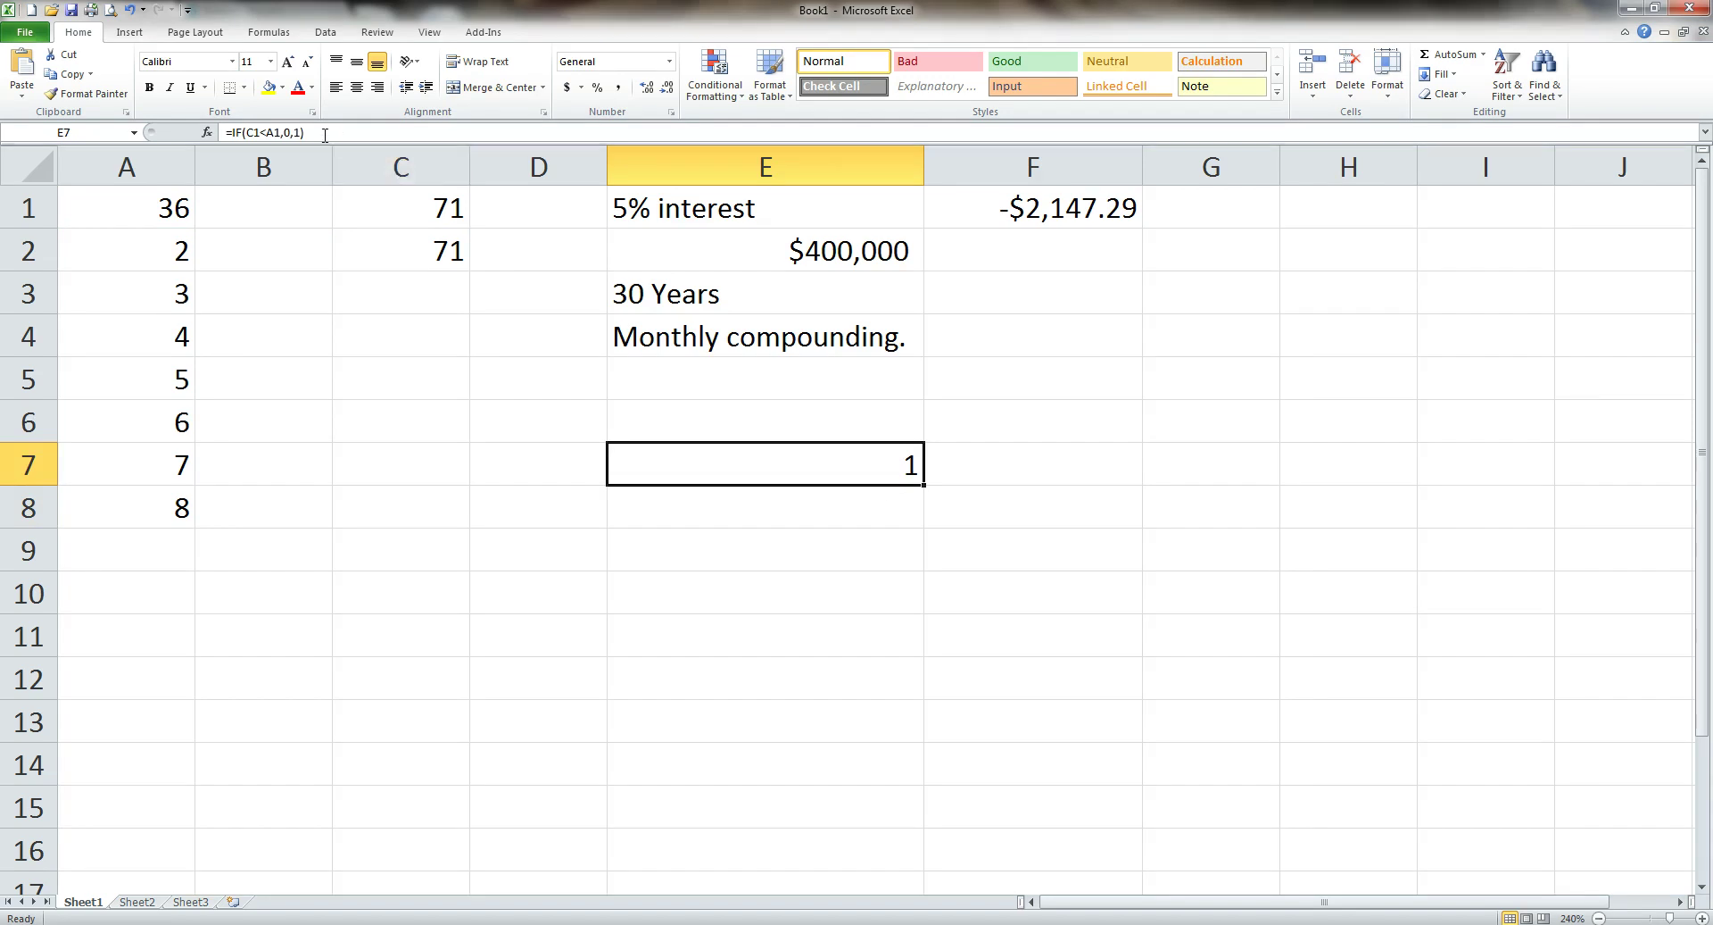
pyautogui.click(391, 131)
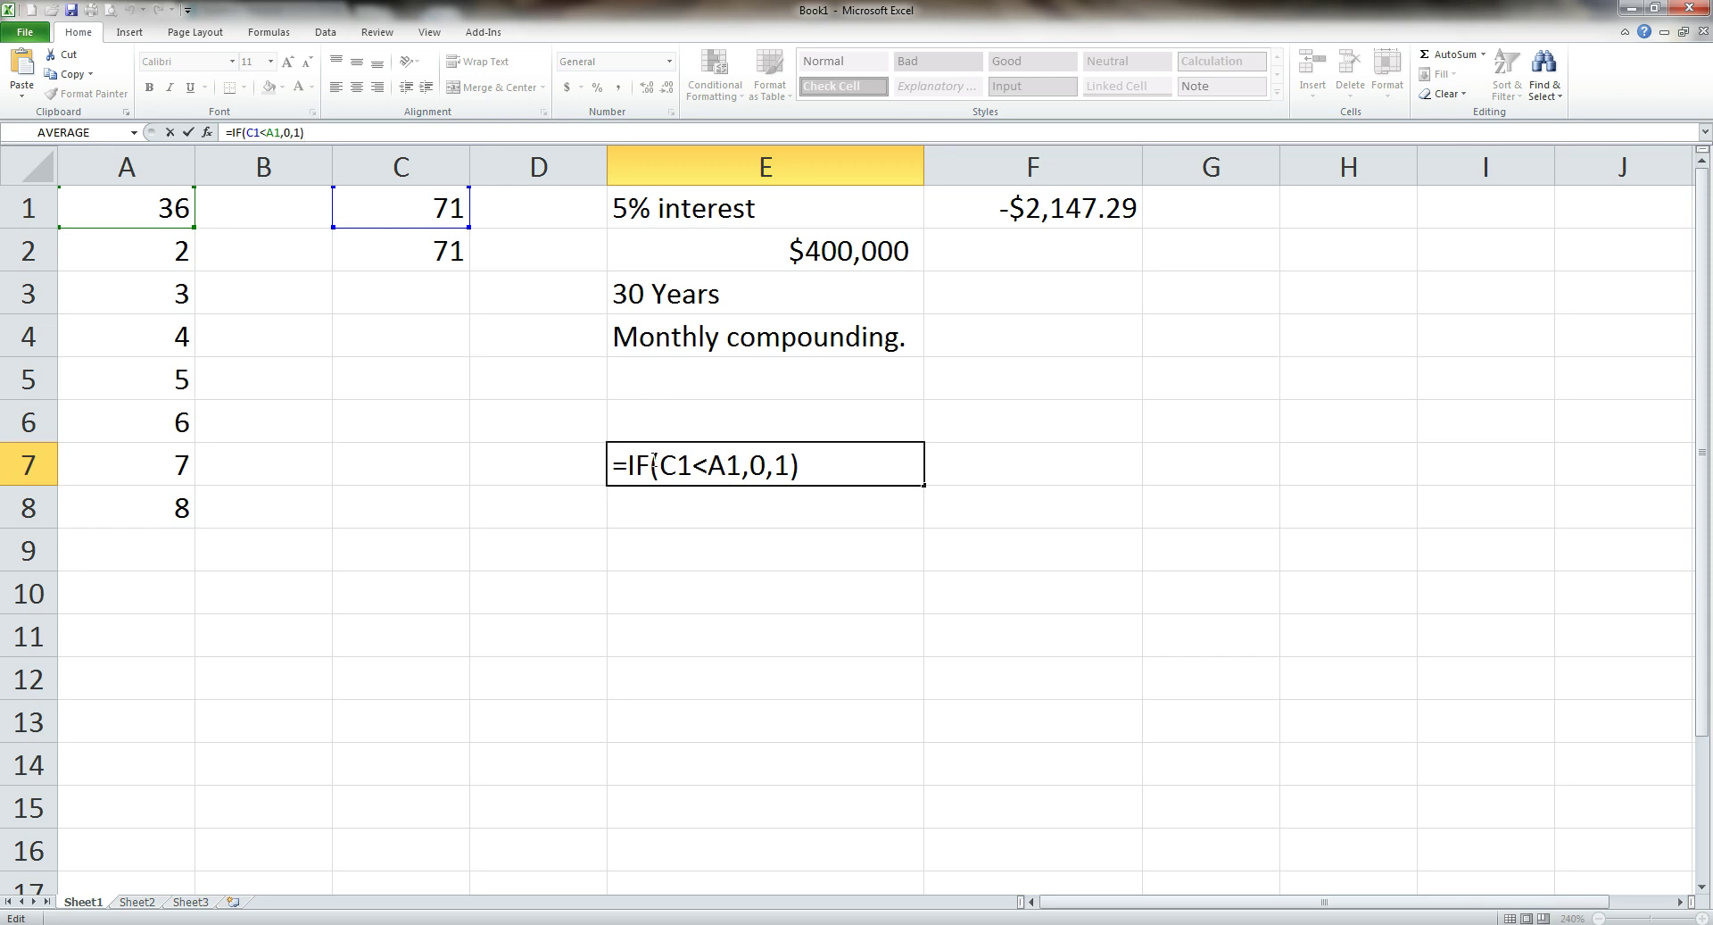
pyautogui.click(714, 464)
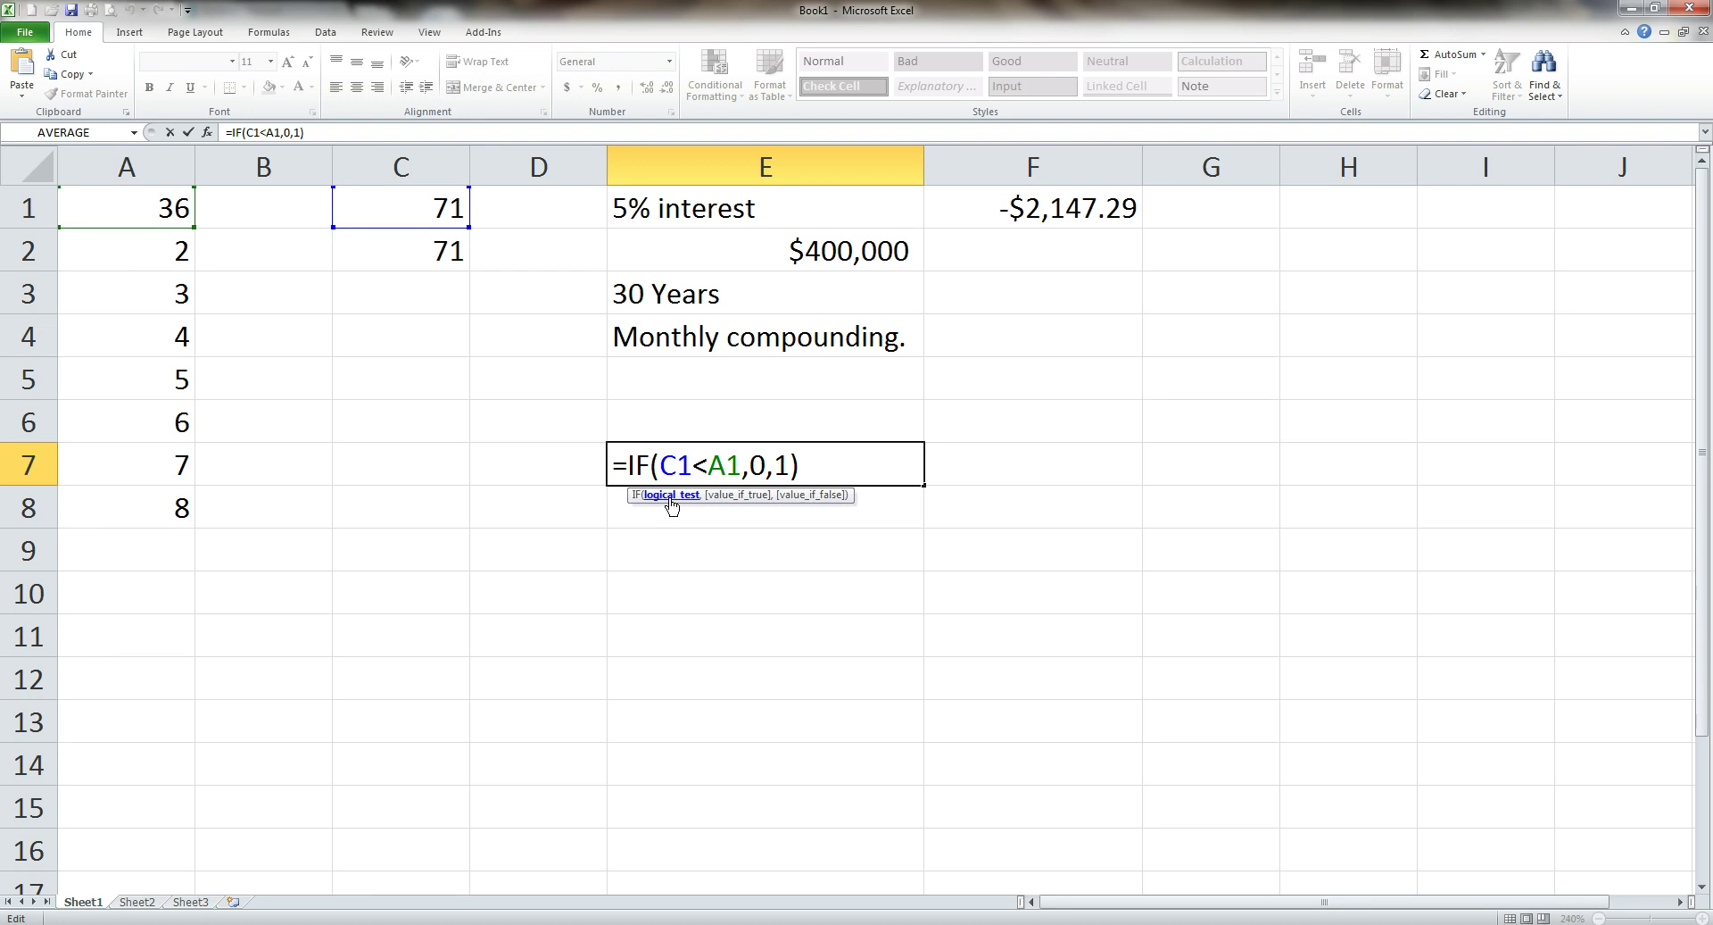
pyautogui.click(754, 470)
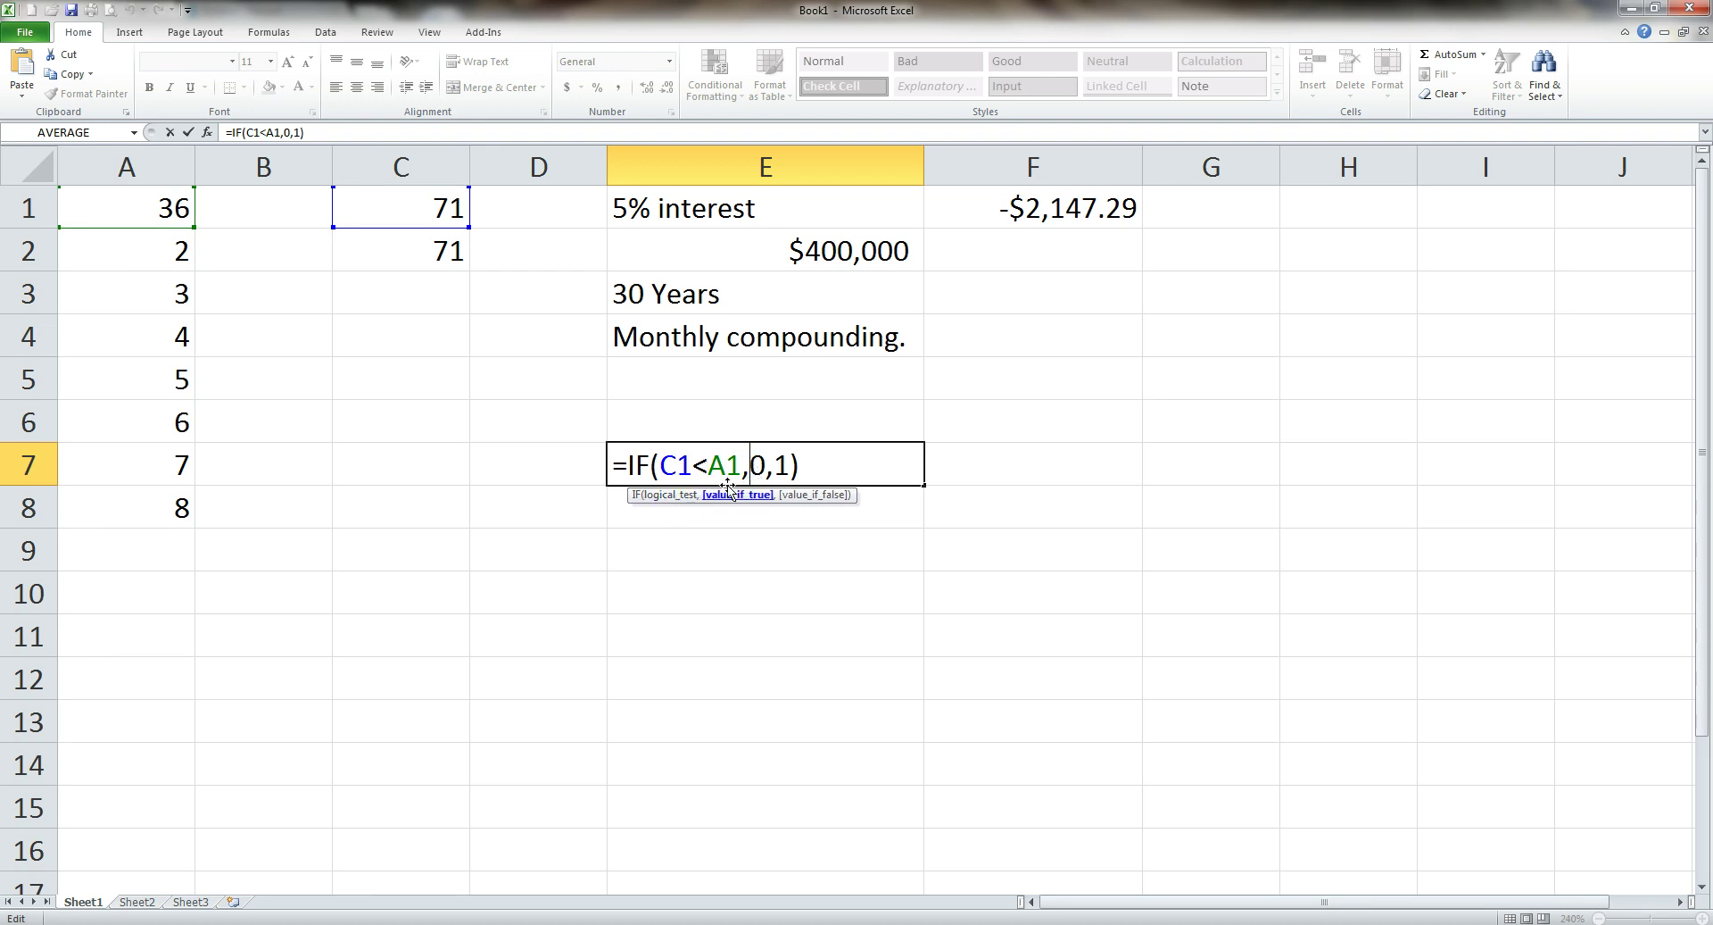
pyautogui.click(780, 468)
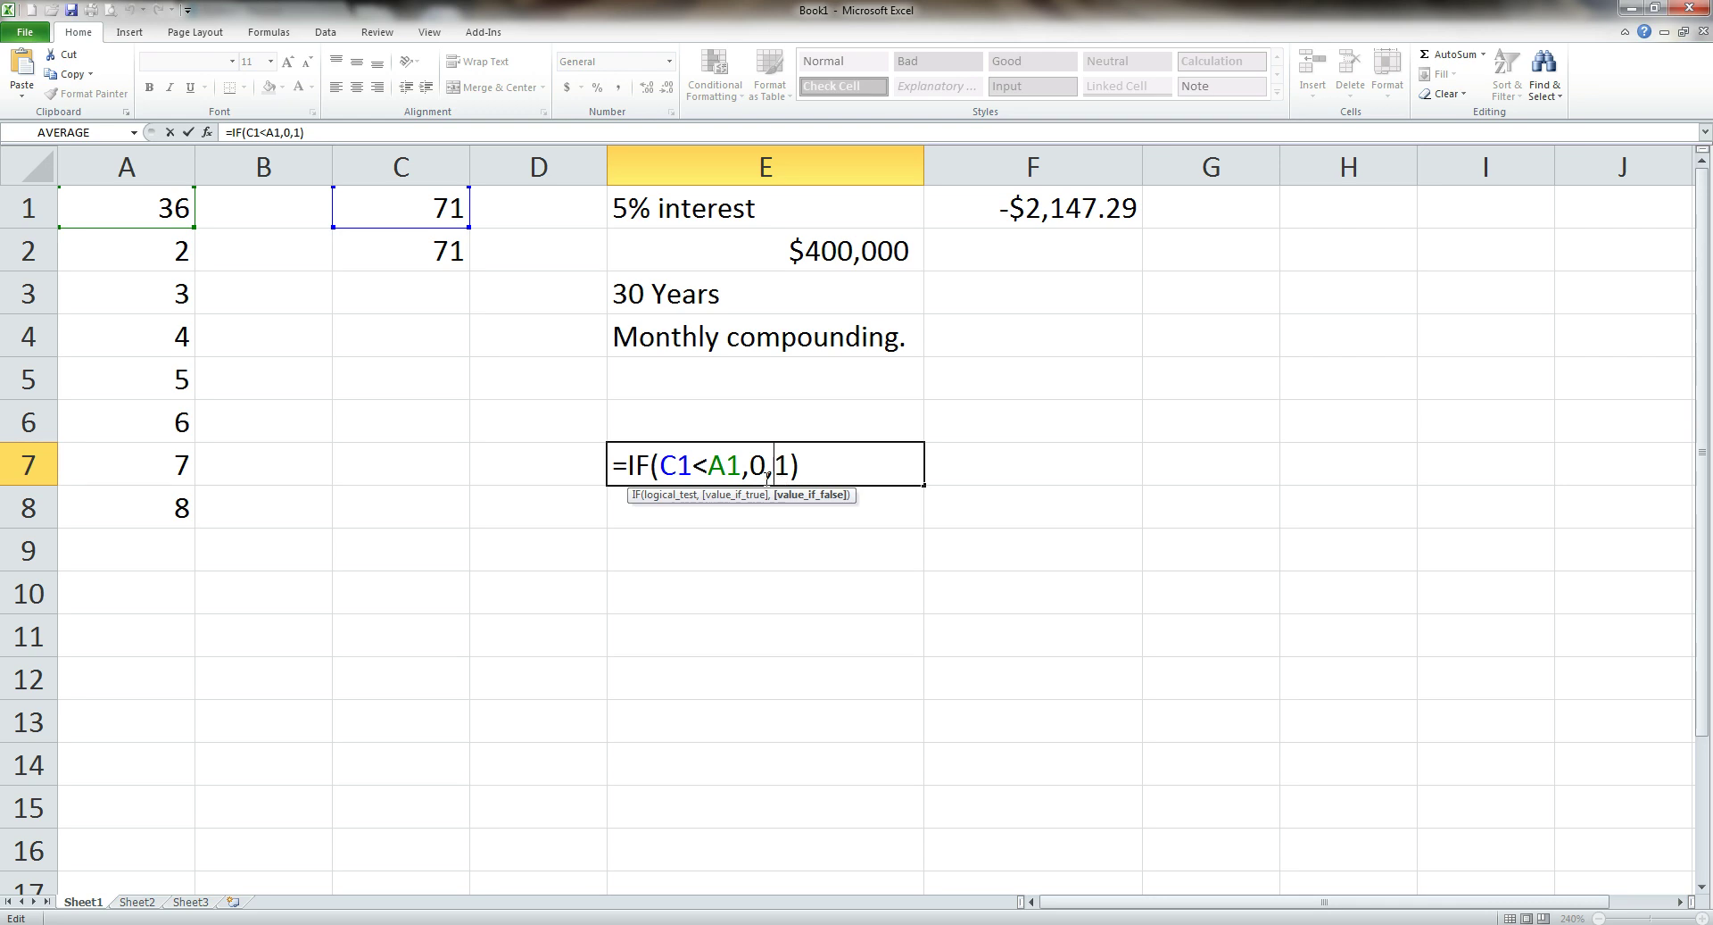
pyautogui.click(673, 467)
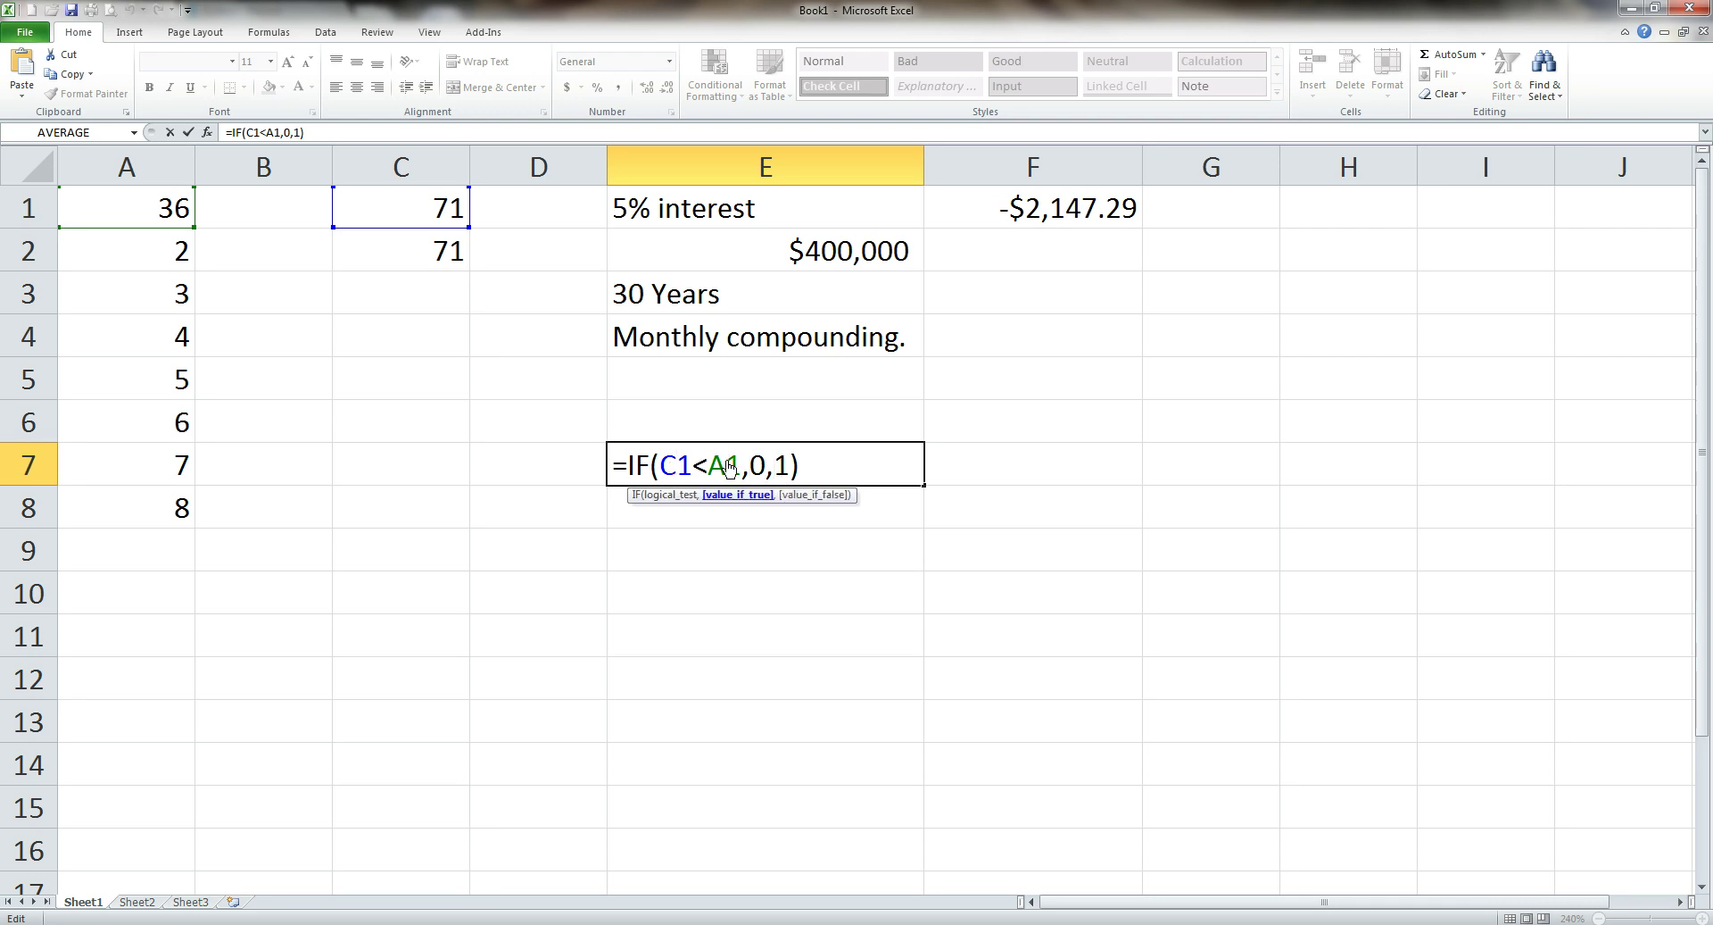
pyautogui.click(755, 466)
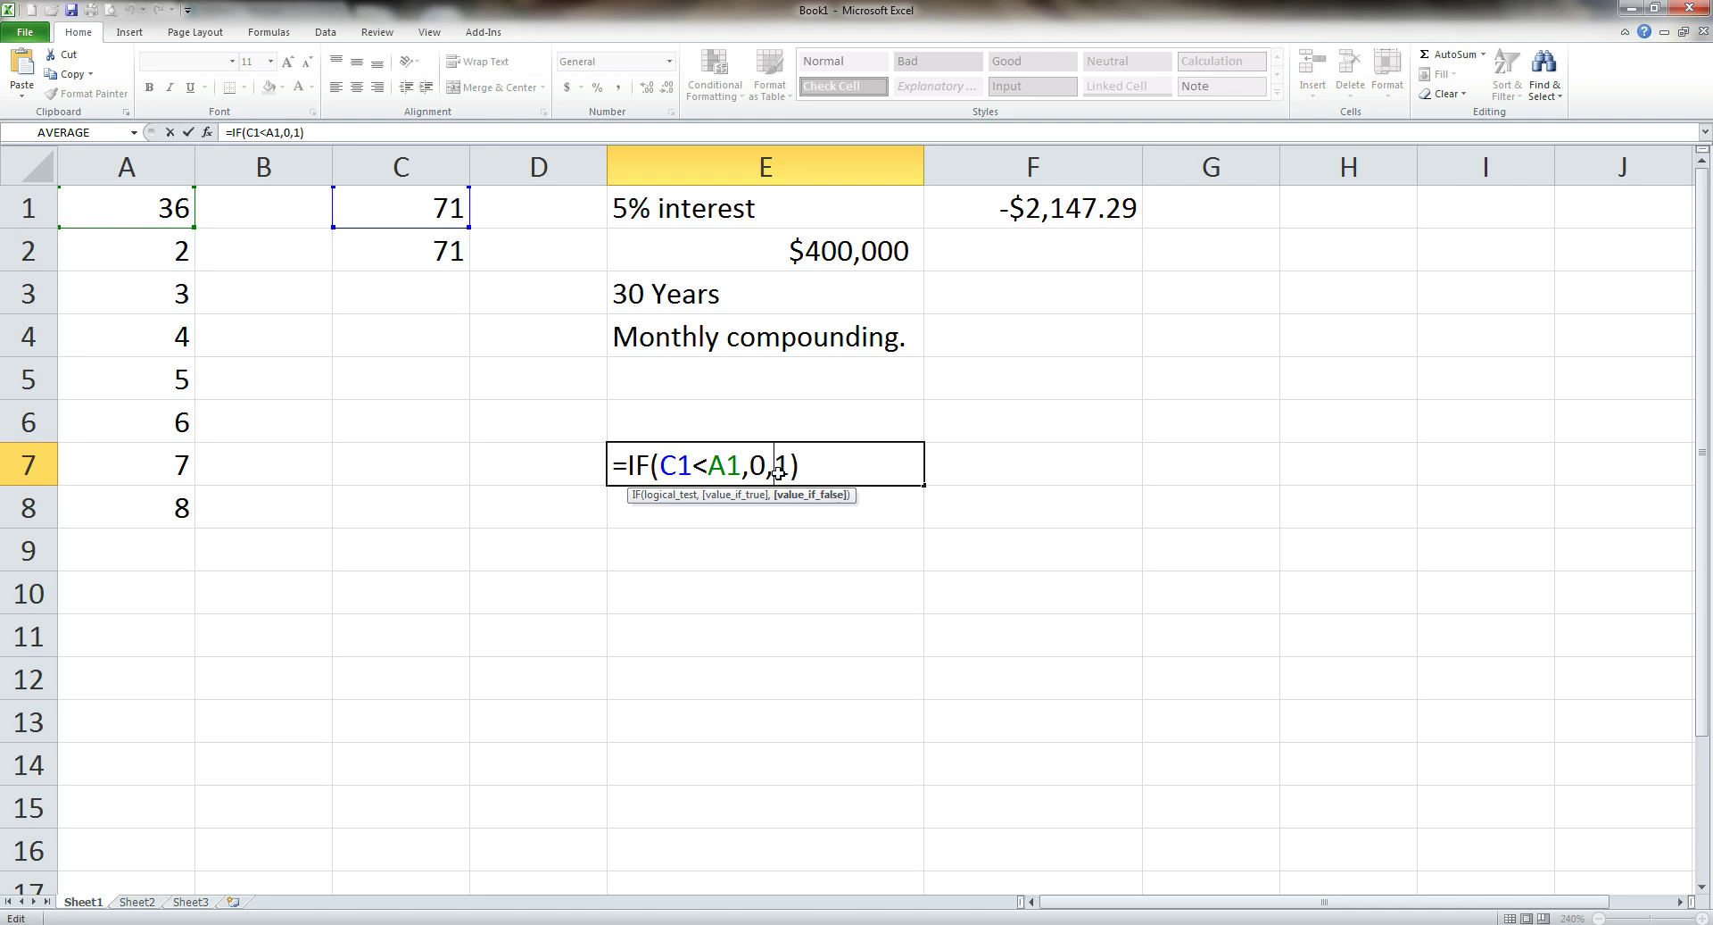
pyautogui.click(775, 466)
pyautogui.press('Return')
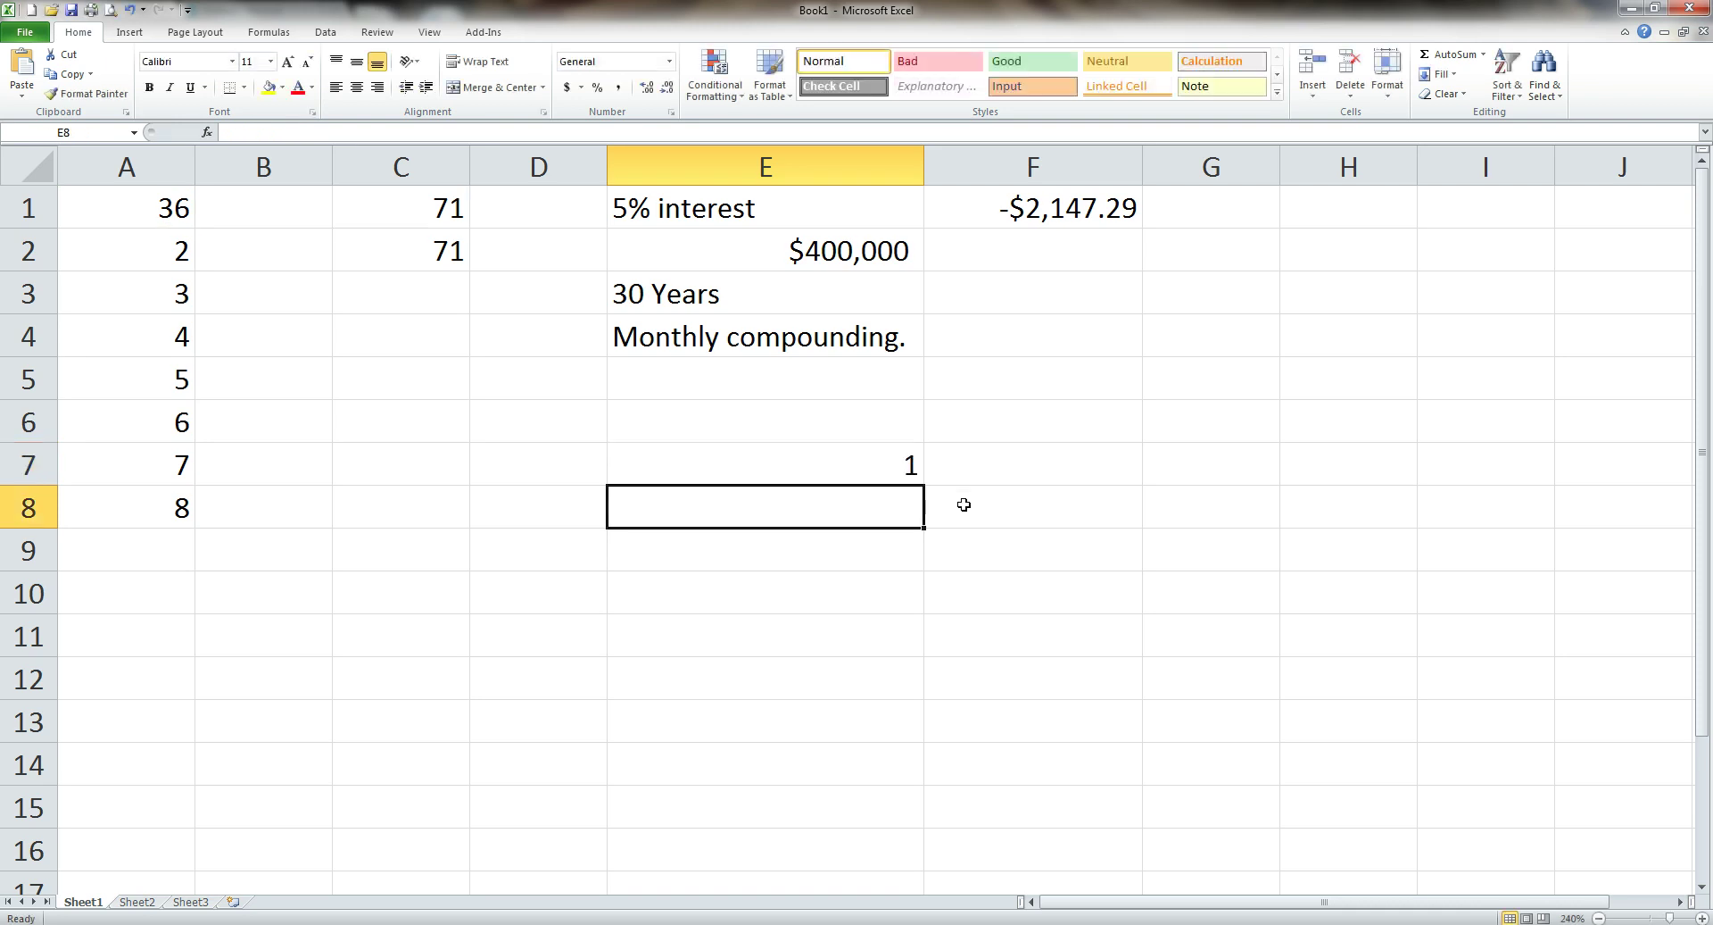
pyautogui.click(894, 466)
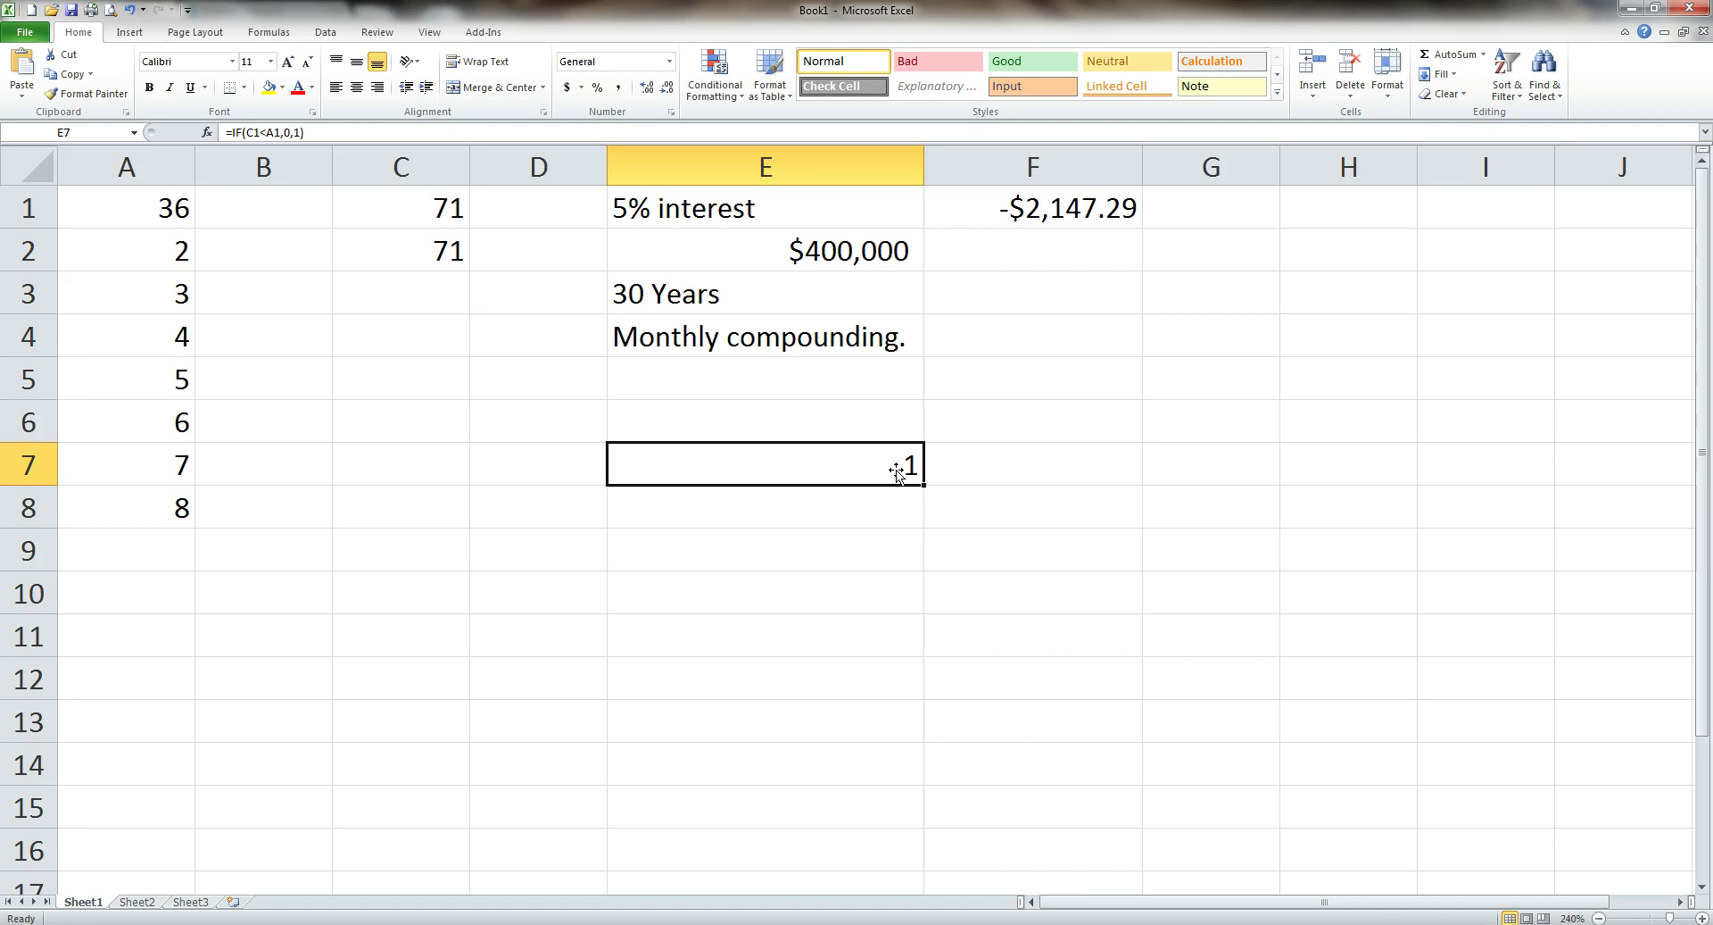
pyautogui.click(884, 485)
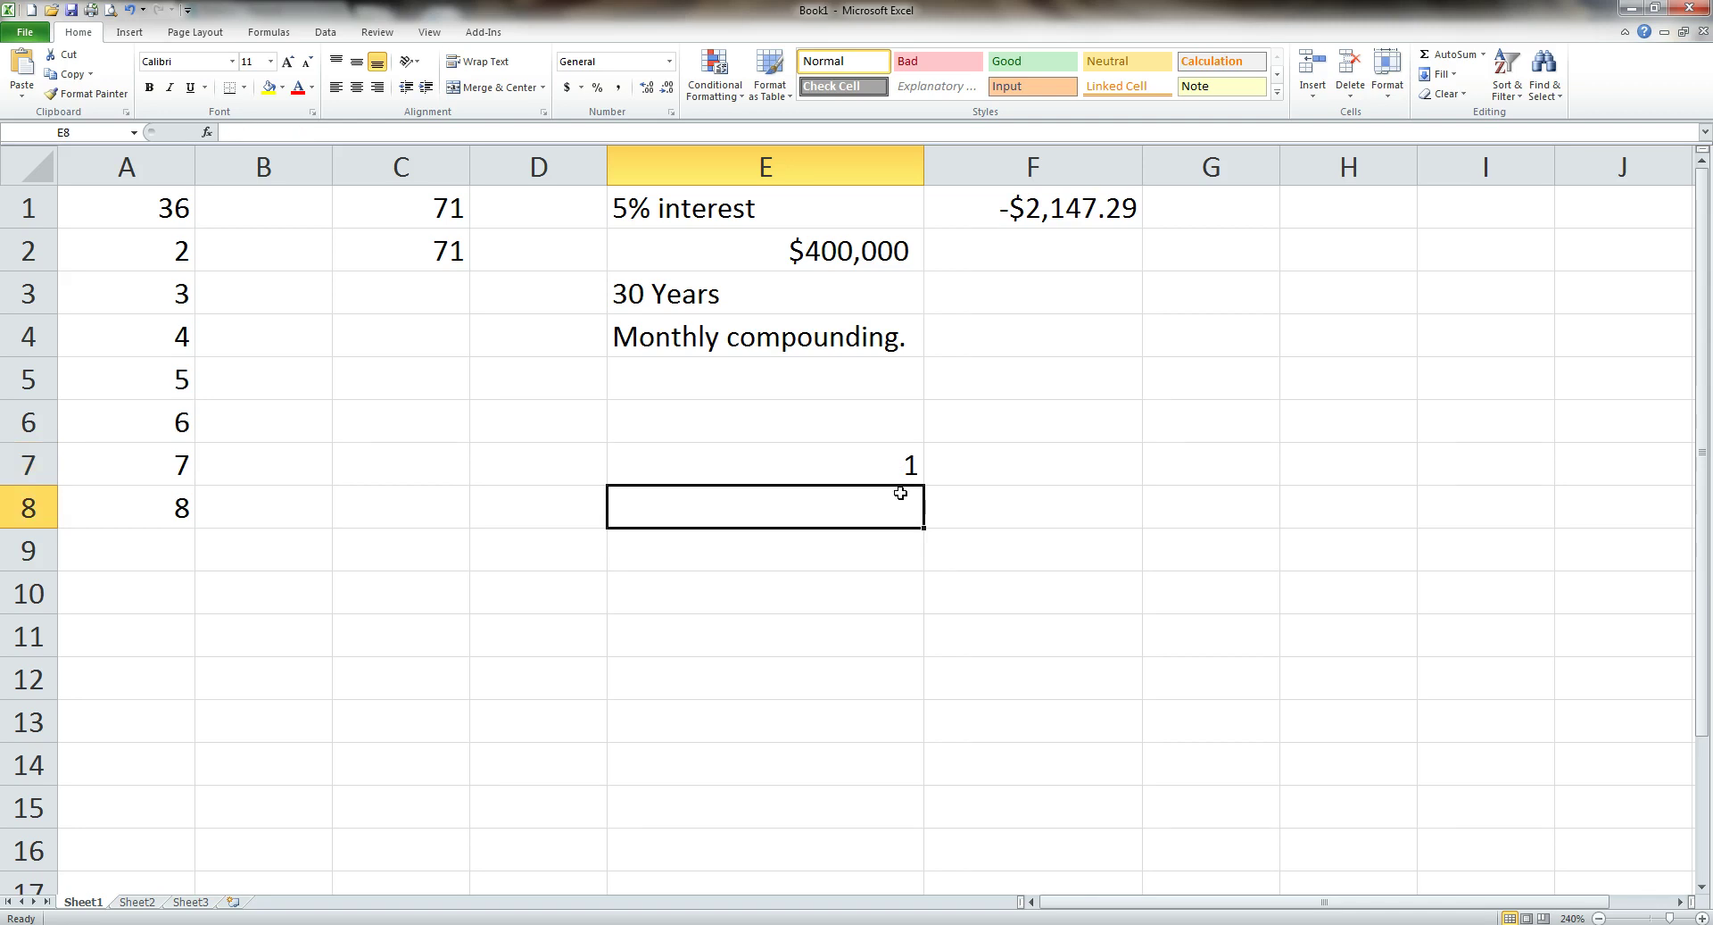
# Step: Enter =IF(E2>1000000,"you can retire","you must work more") in E8, accepting Excel's correction
pyautogui.write('=IF(')
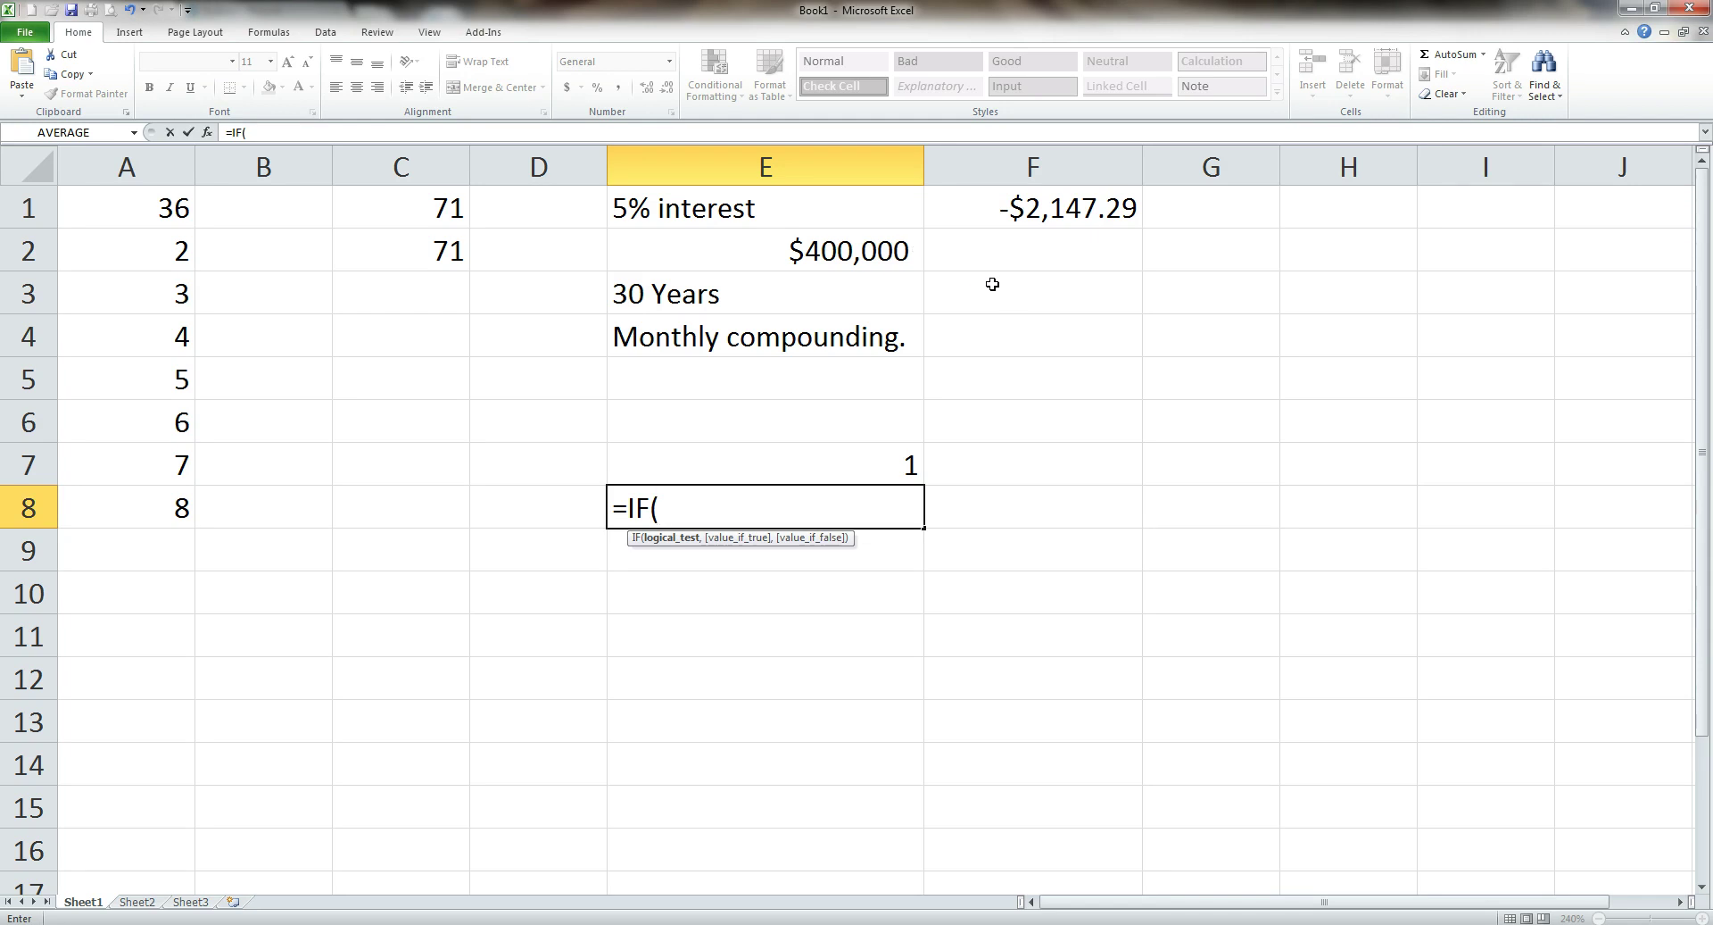
pyautogui.click(812, 251)
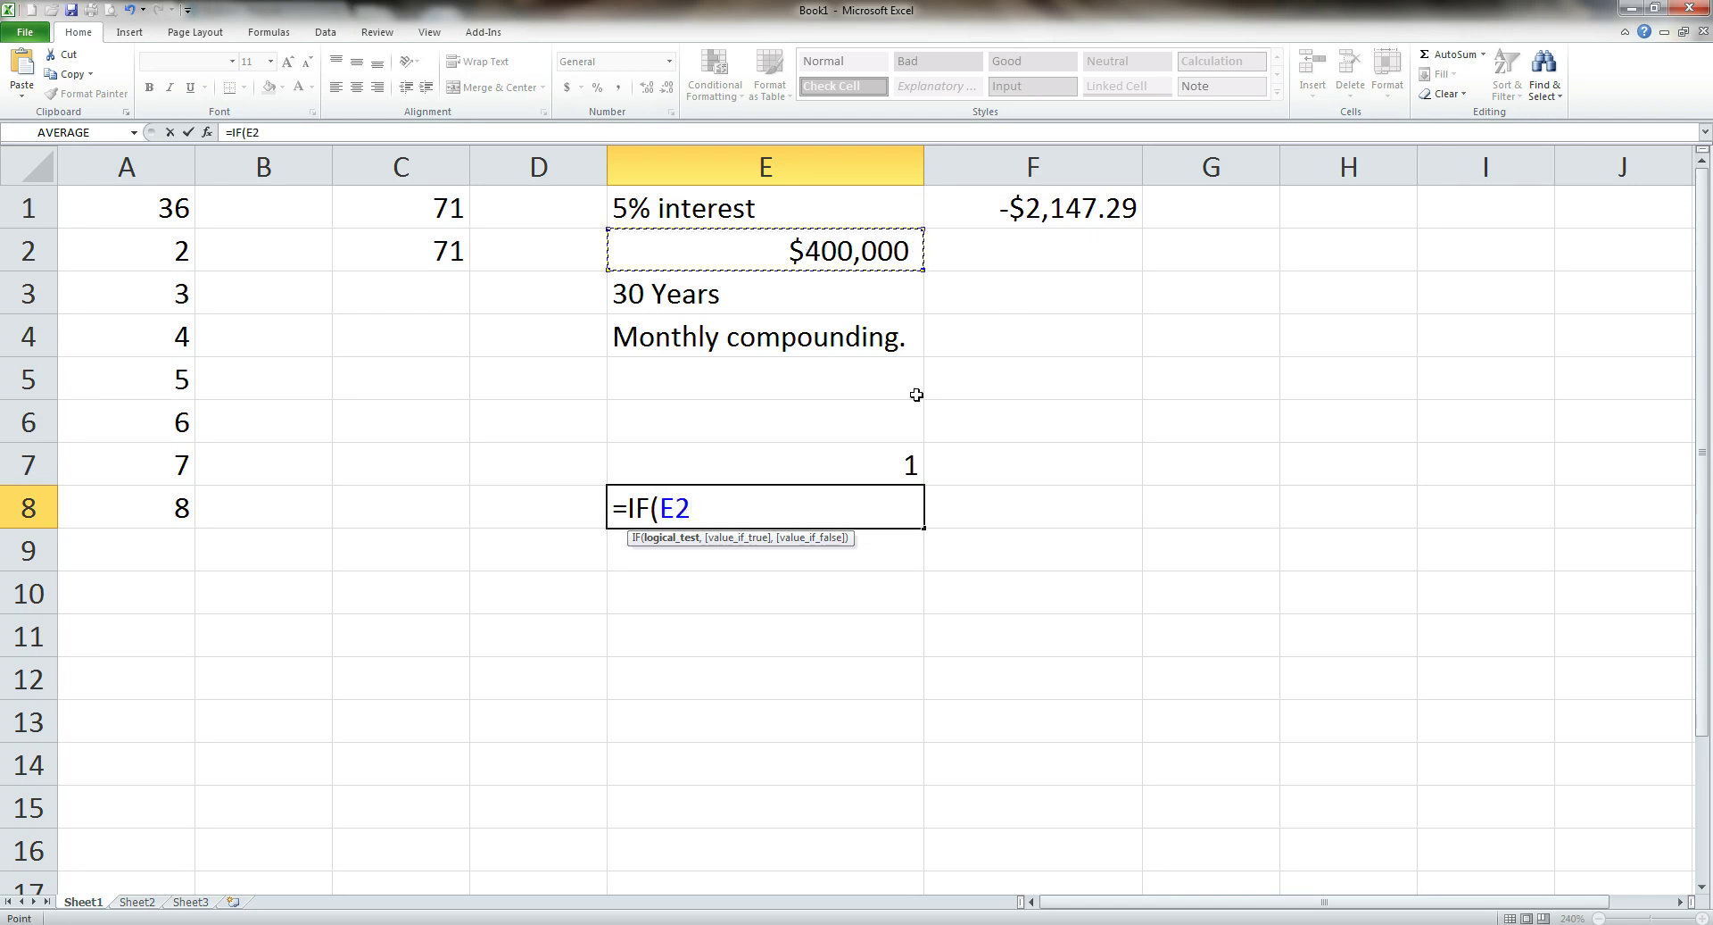
pyautogui.write('>1000000')
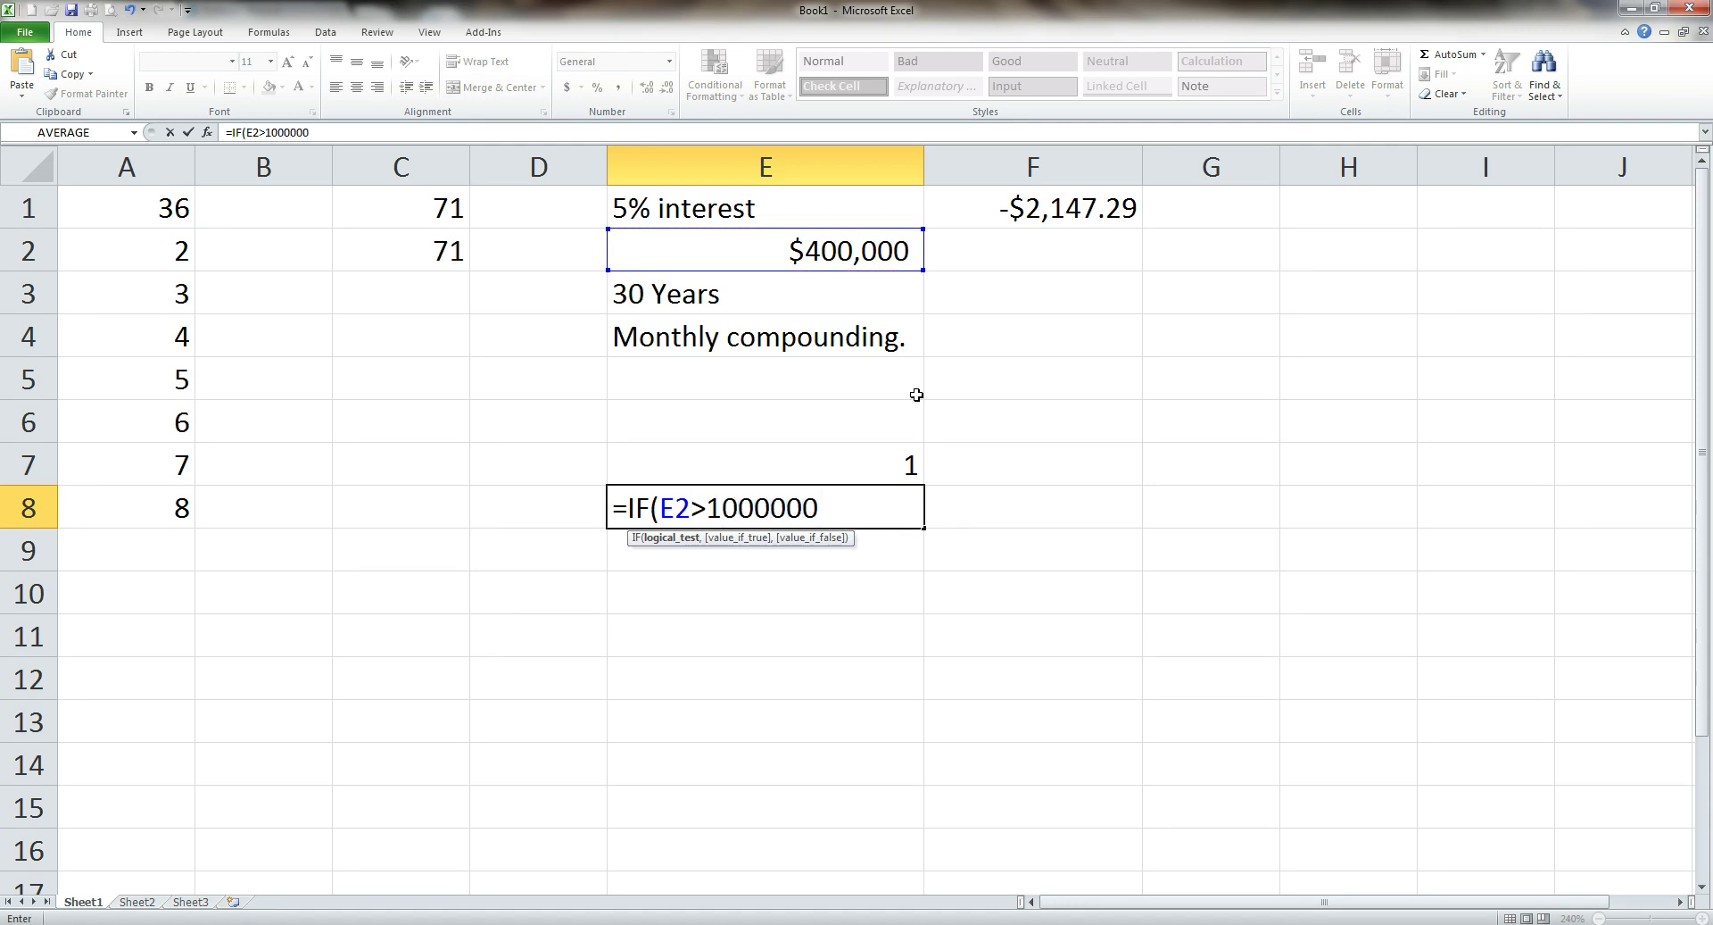
pyautogui.write(',"')
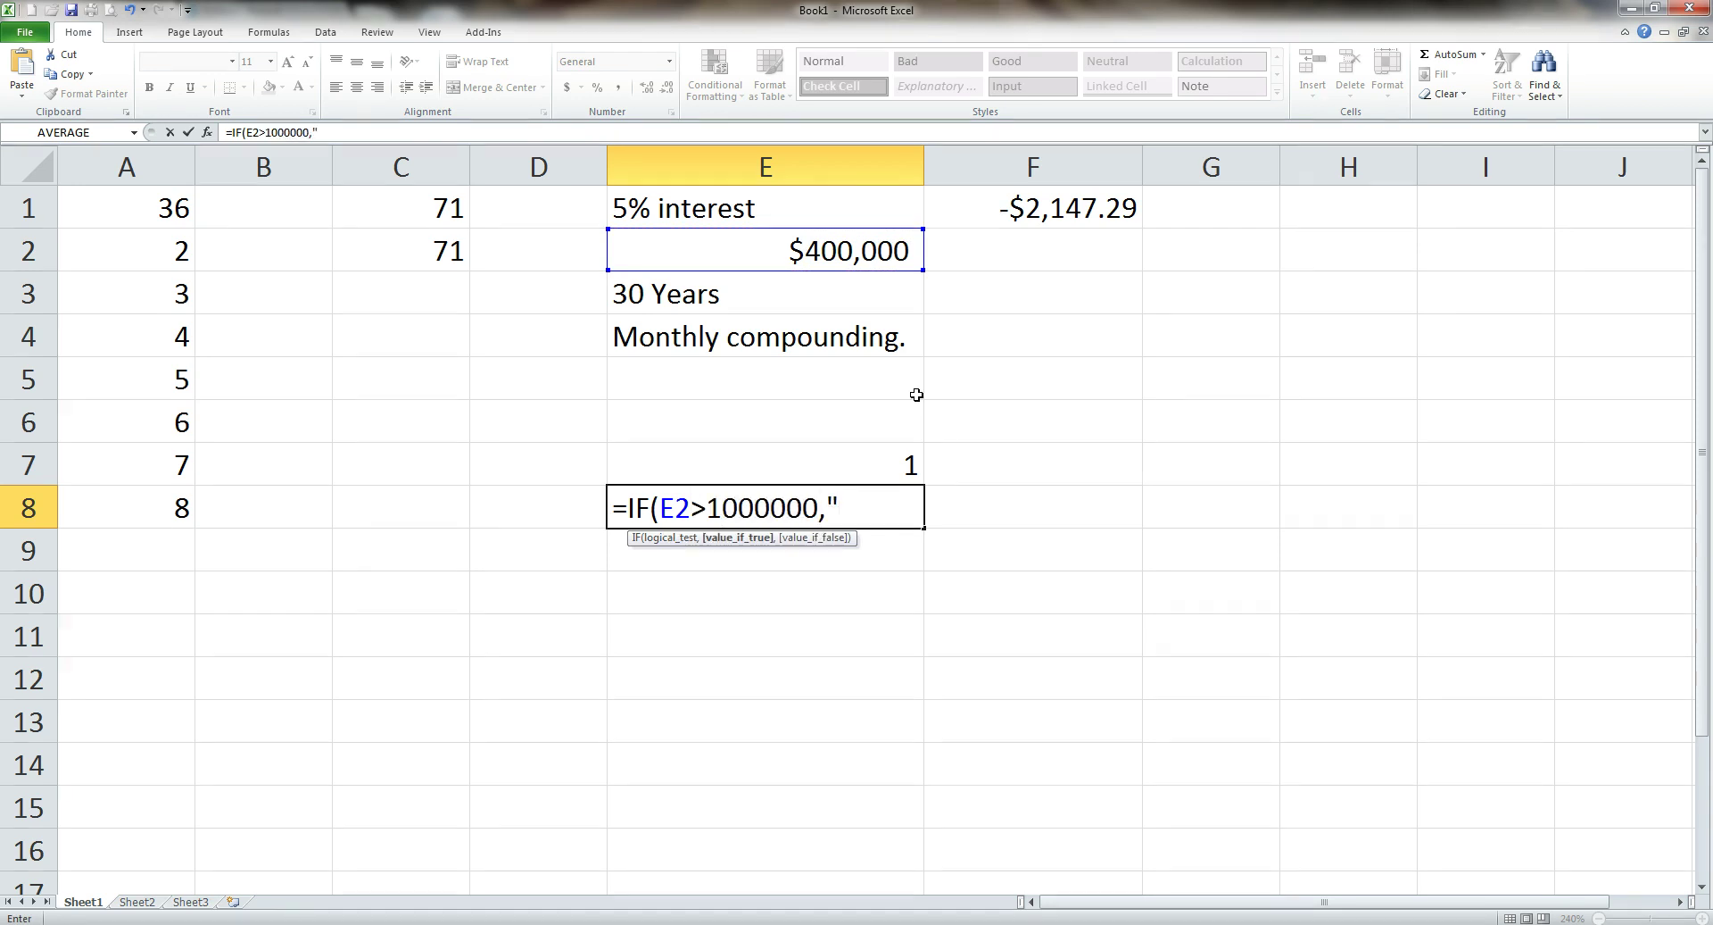
pyautogui.write('you can re')
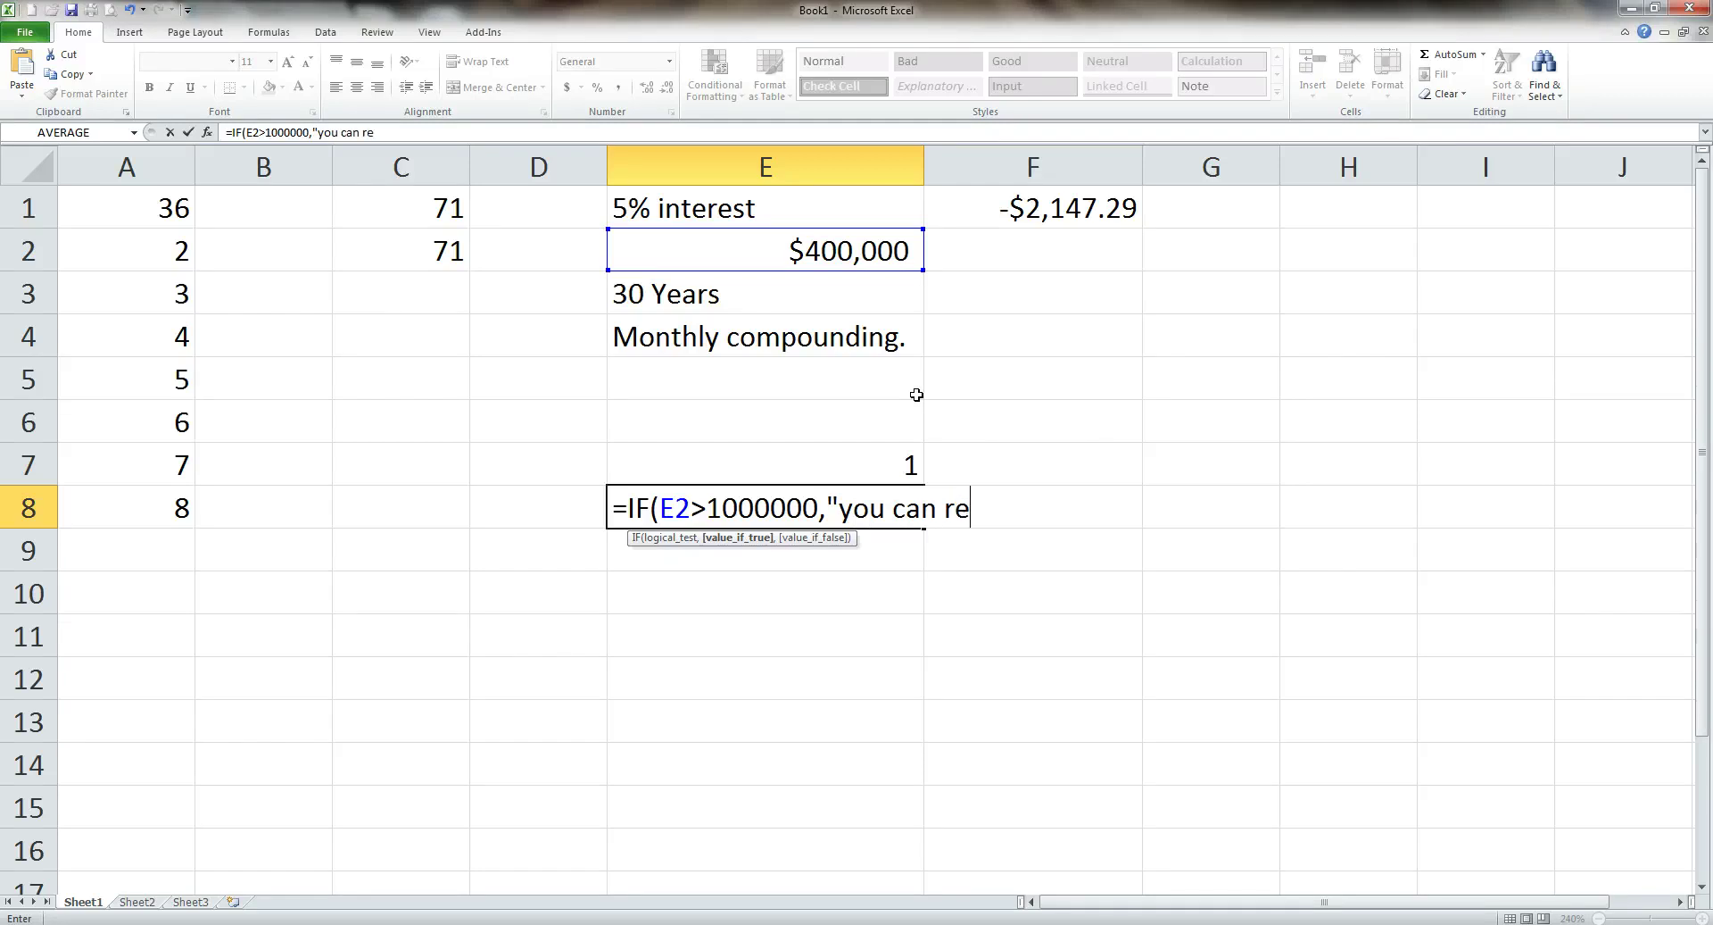
pyautogui.write('tire",')
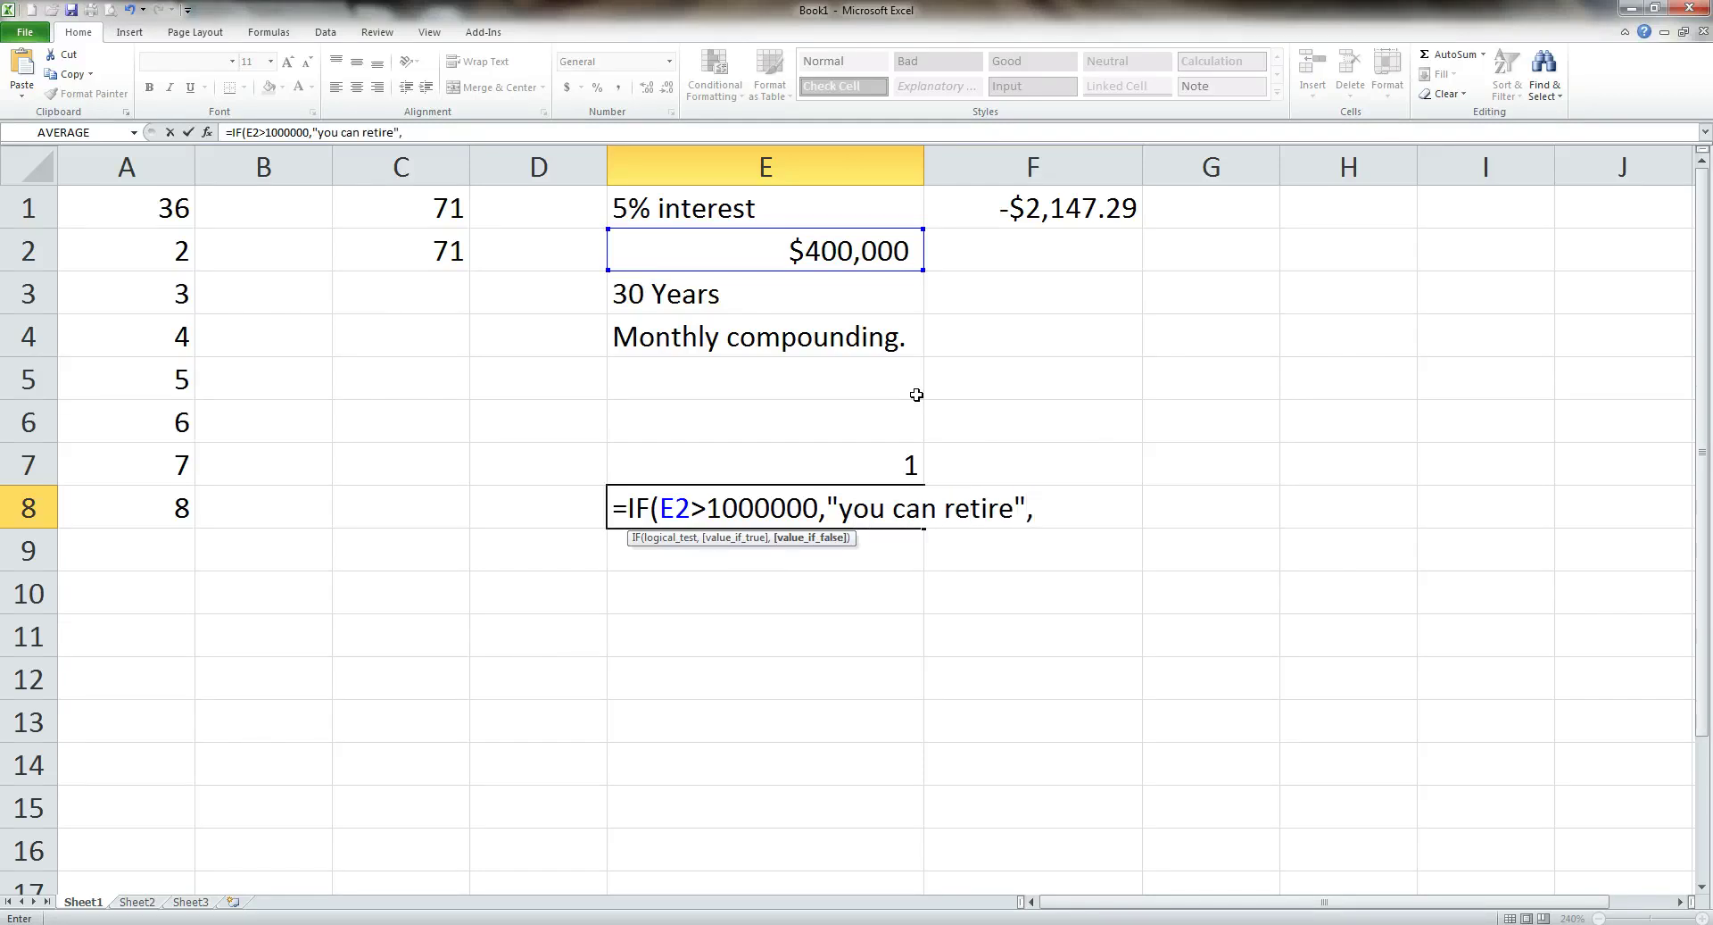
pyautogui.write('"you must work more)')
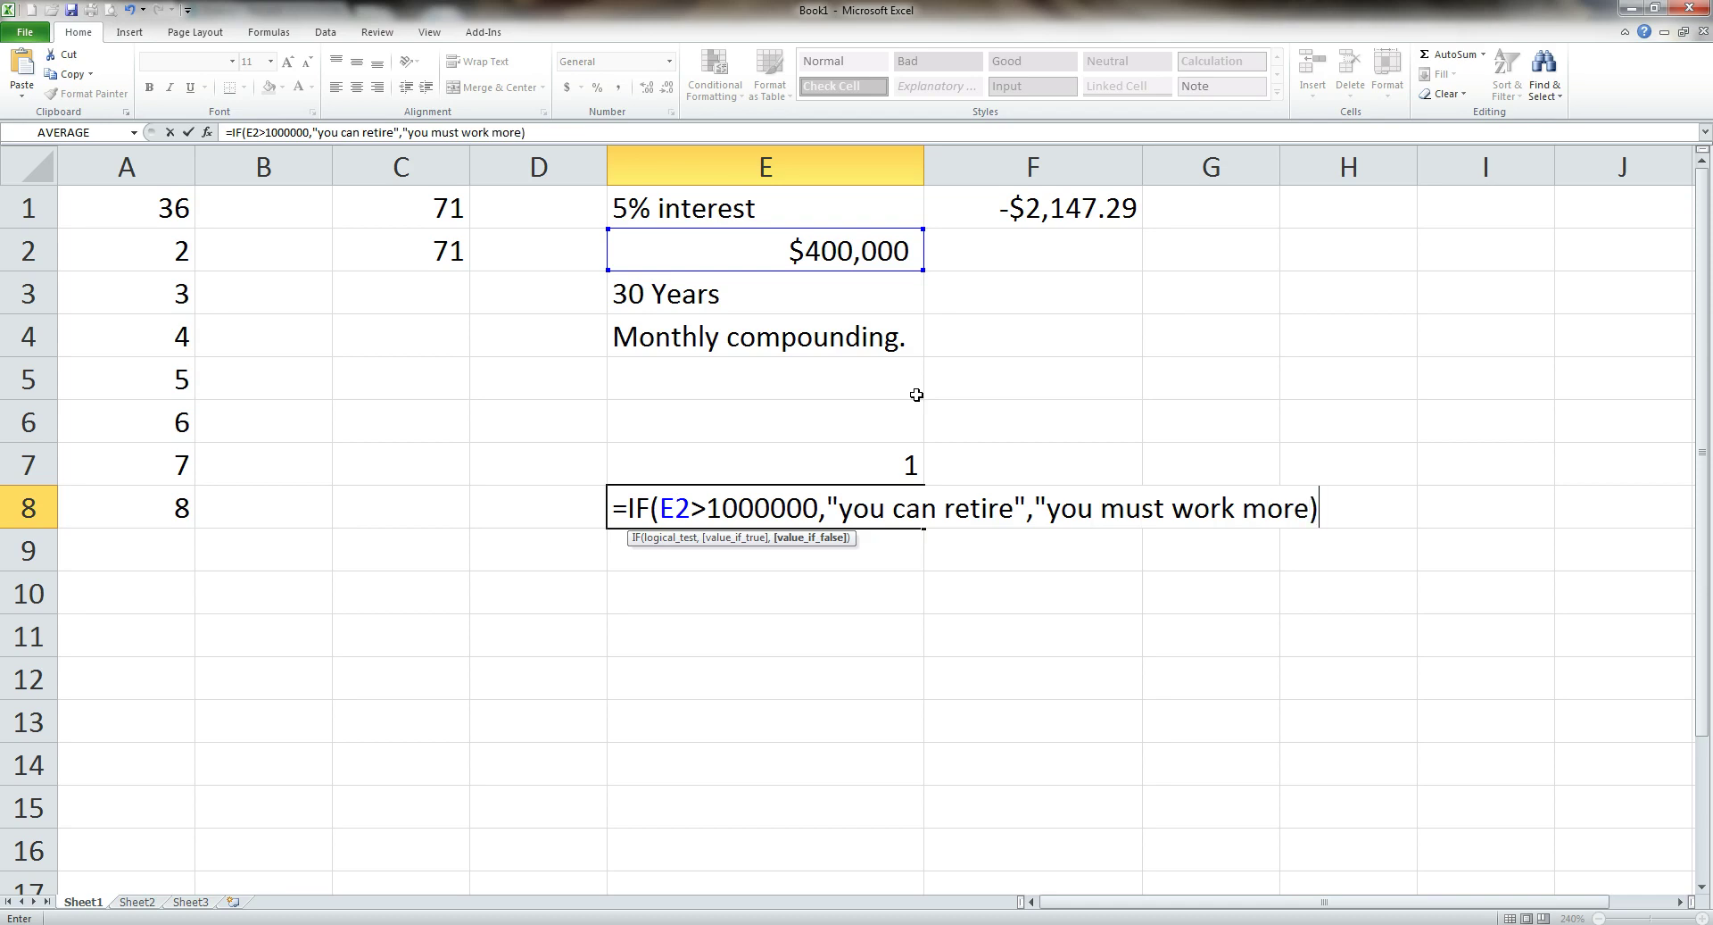
pyautogui.press('Return')
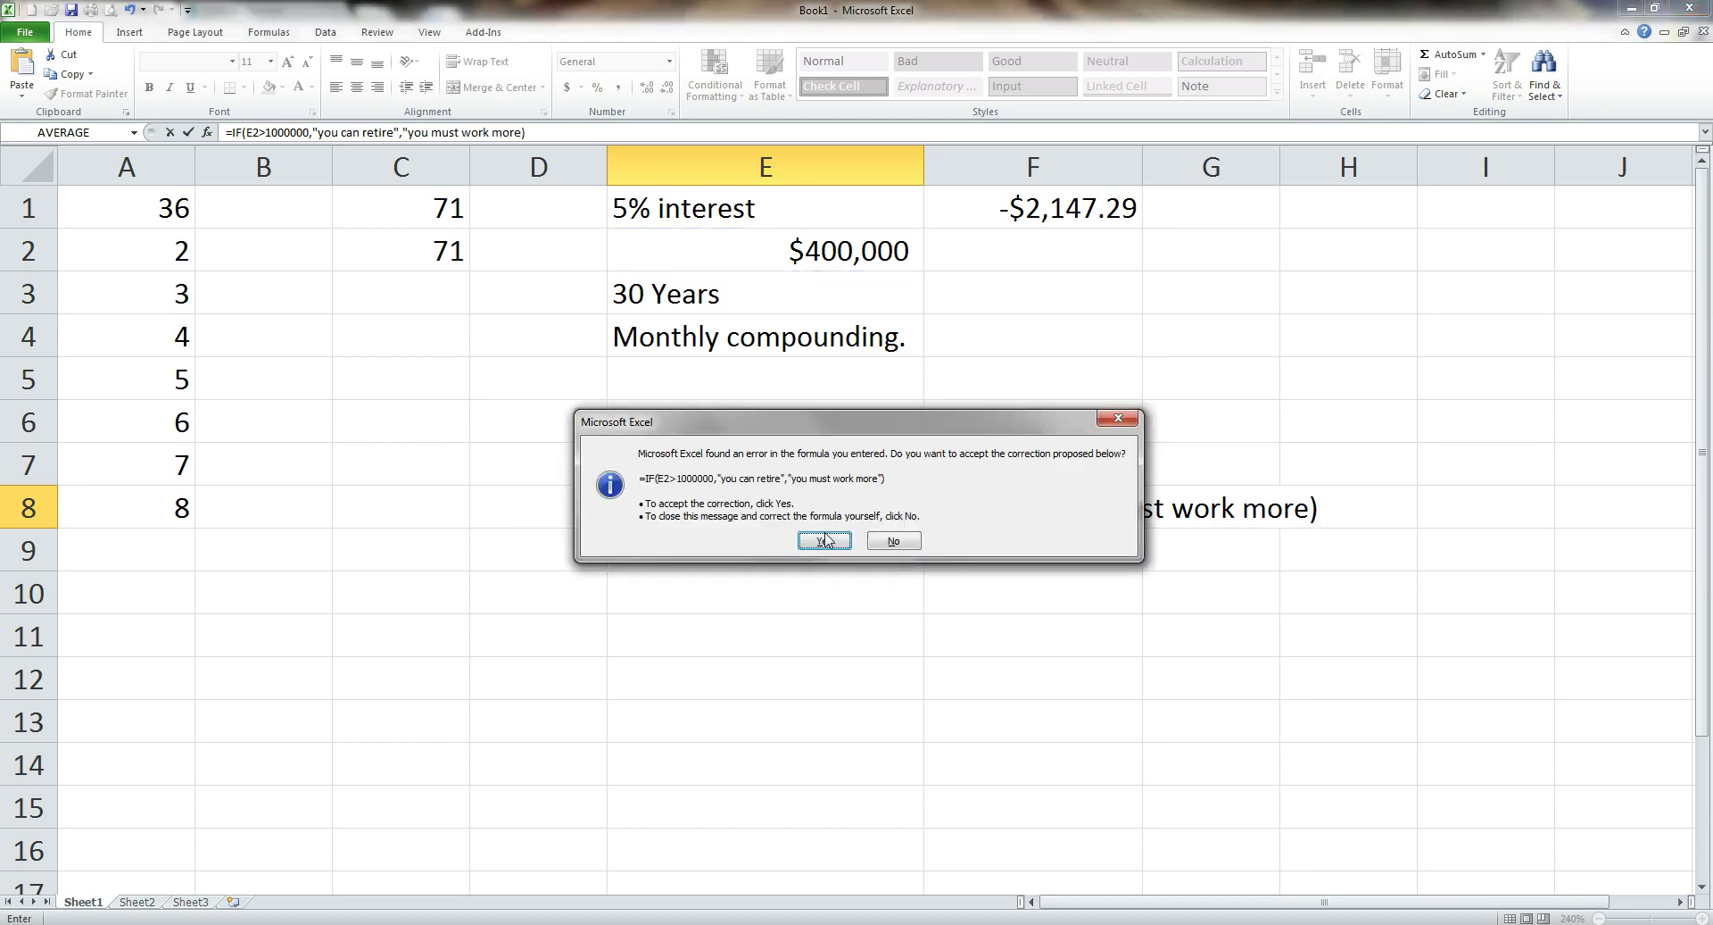
pyautogui.click(823, 540)
pyautogui.click(812, 510)
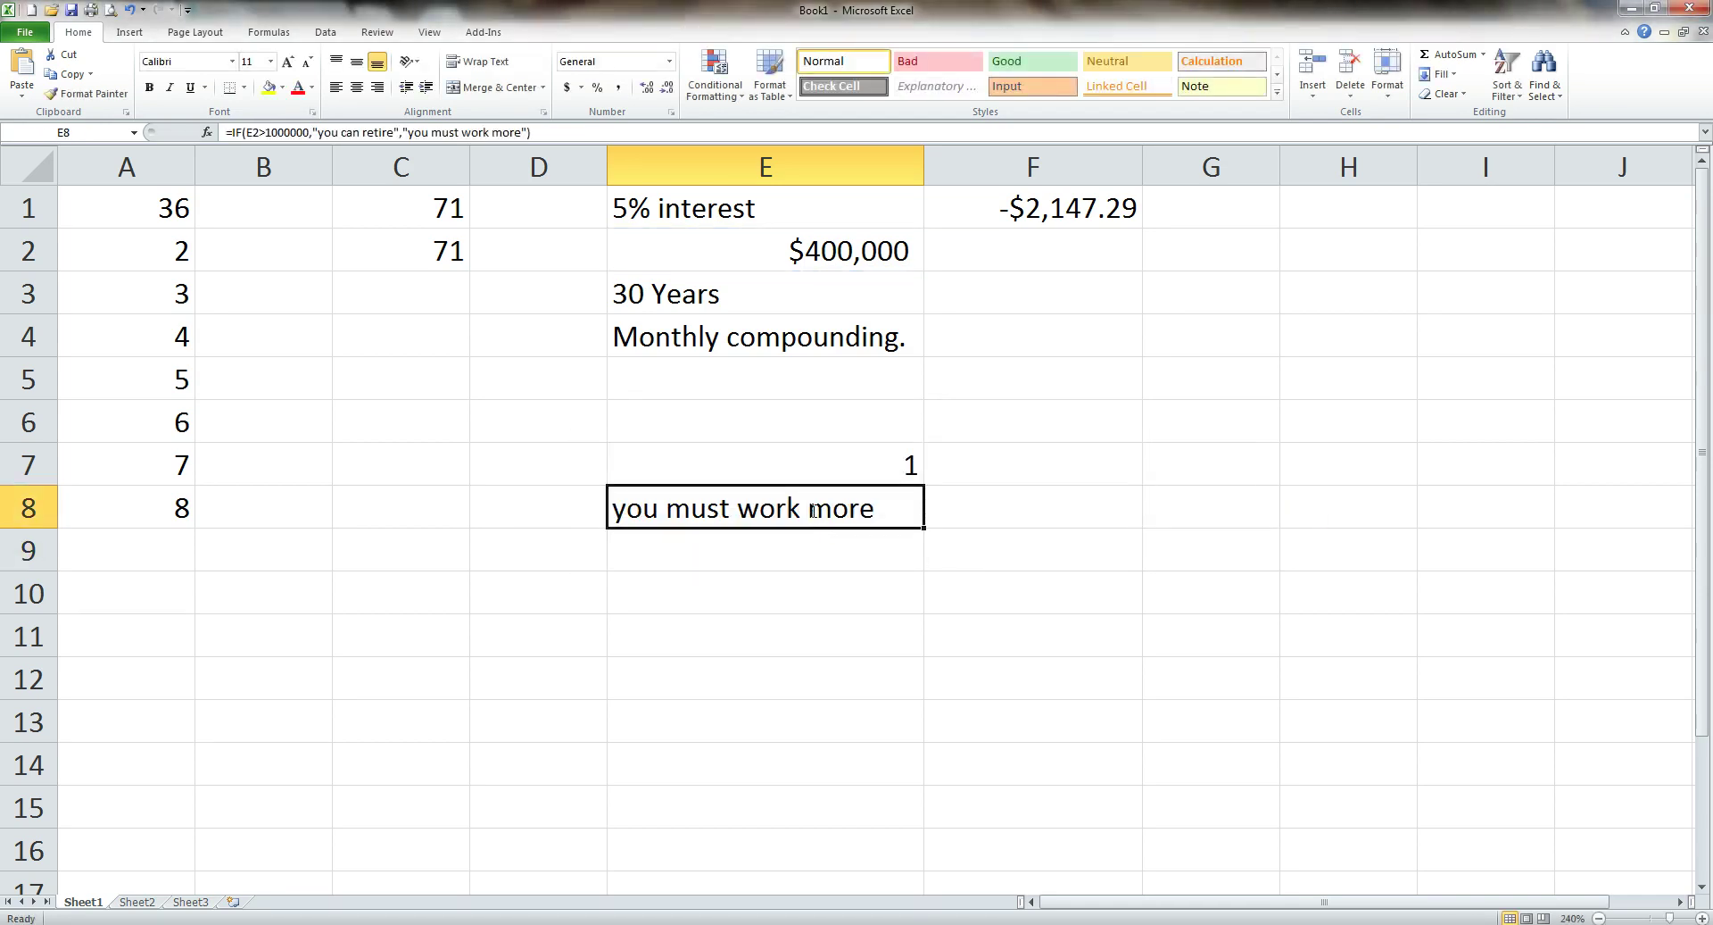
pyautogui.click(288, 132)
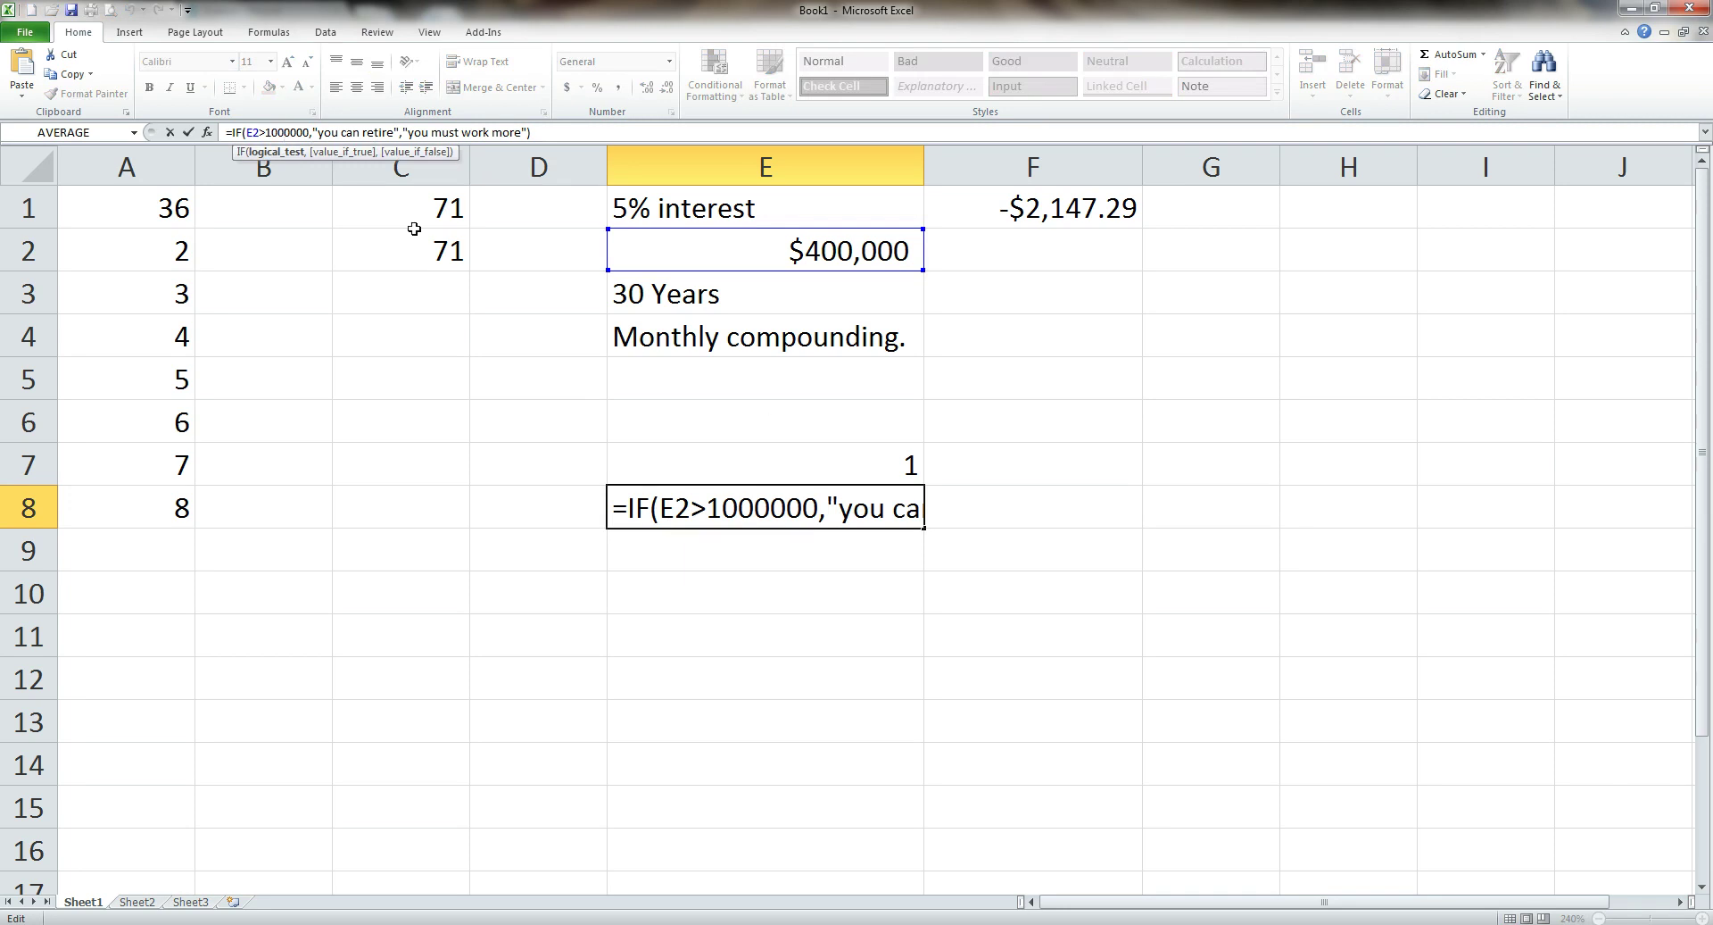
pyautogui.press('Return')
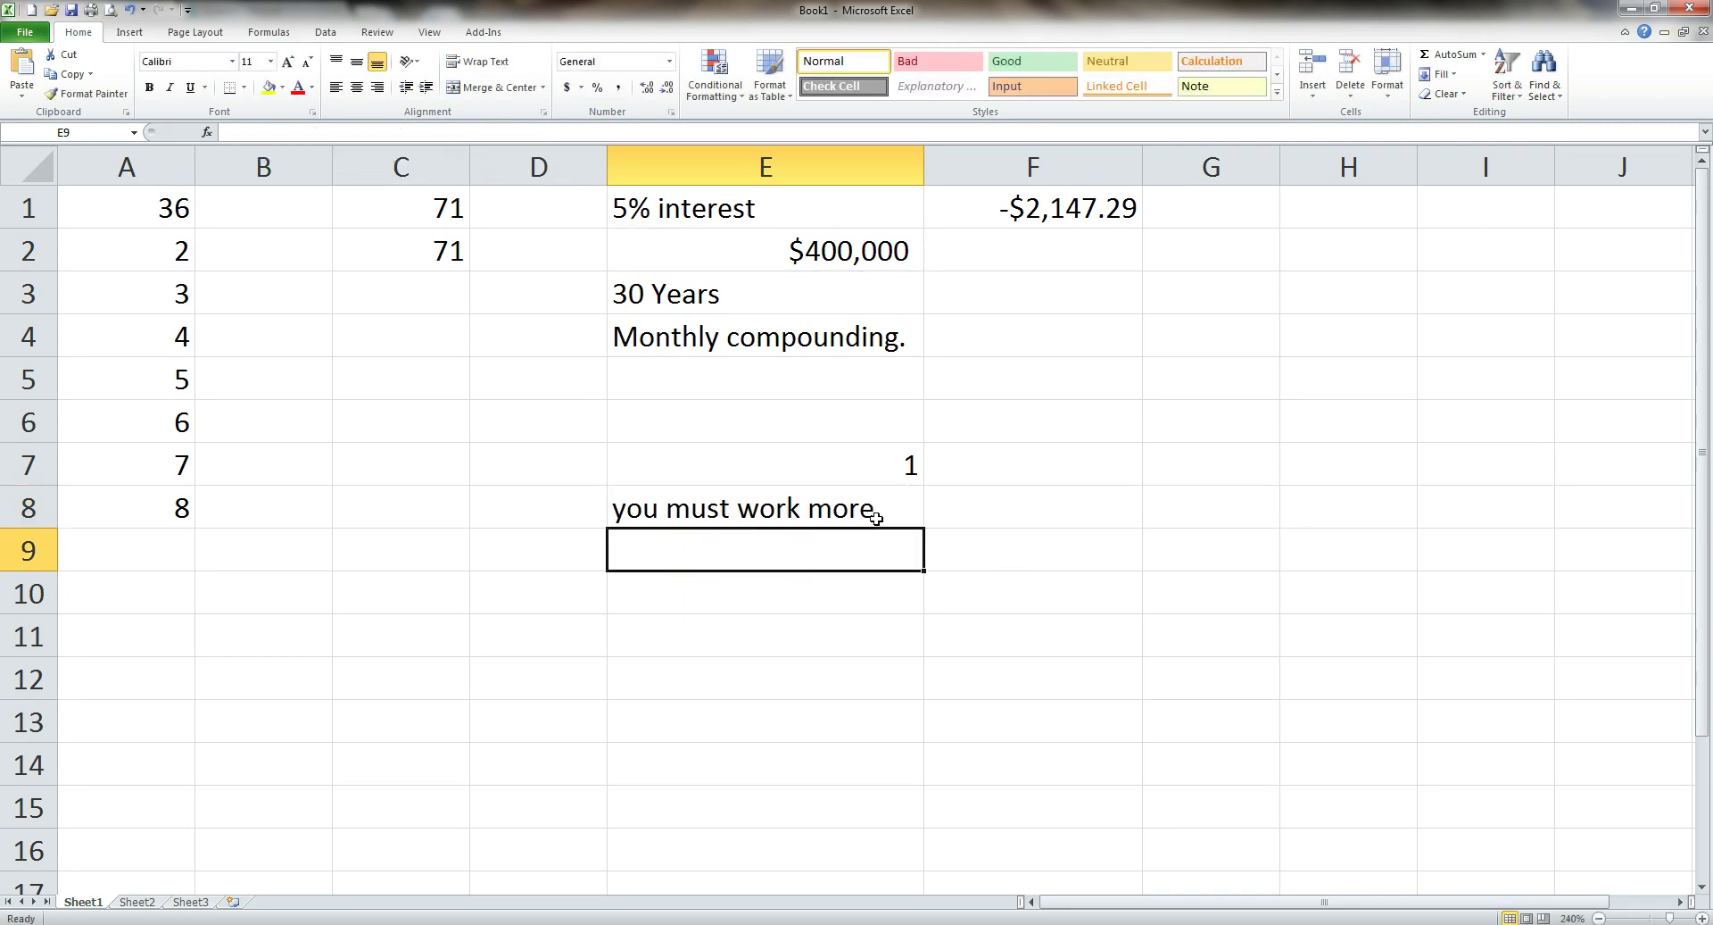
pyautogui.click(872, 519)
# Step: Change E2 to 5000000 so E8 shows 'you can retire'
pyautogui.click(855, 250)
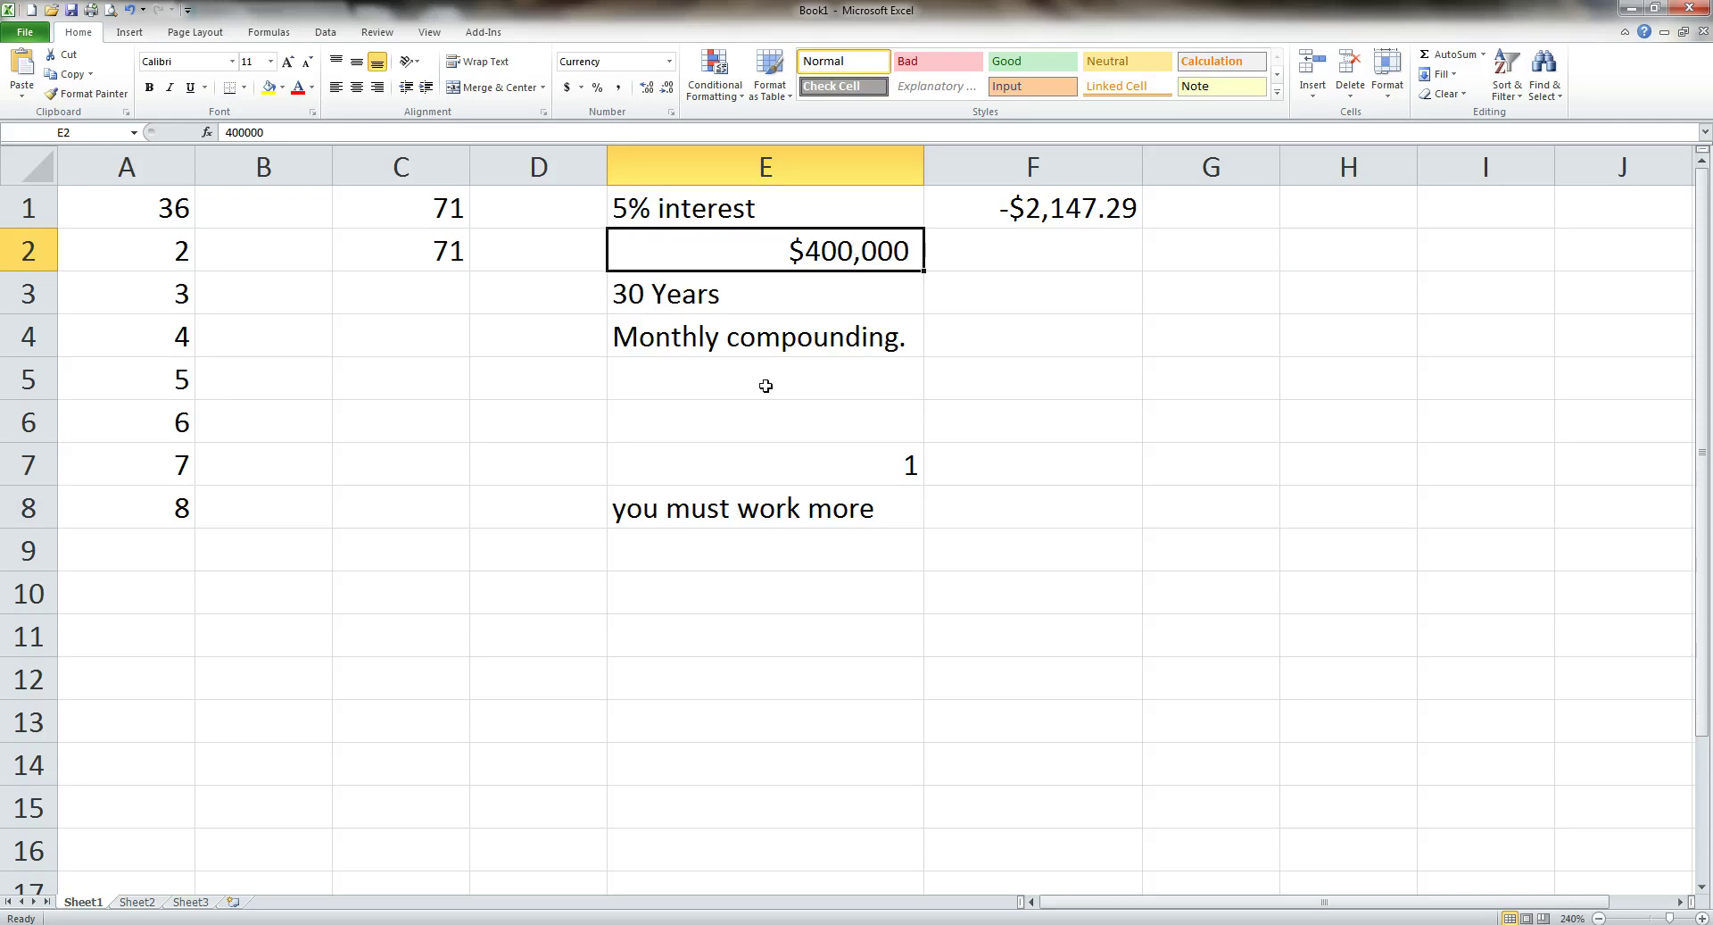
pyautogui.write('50')
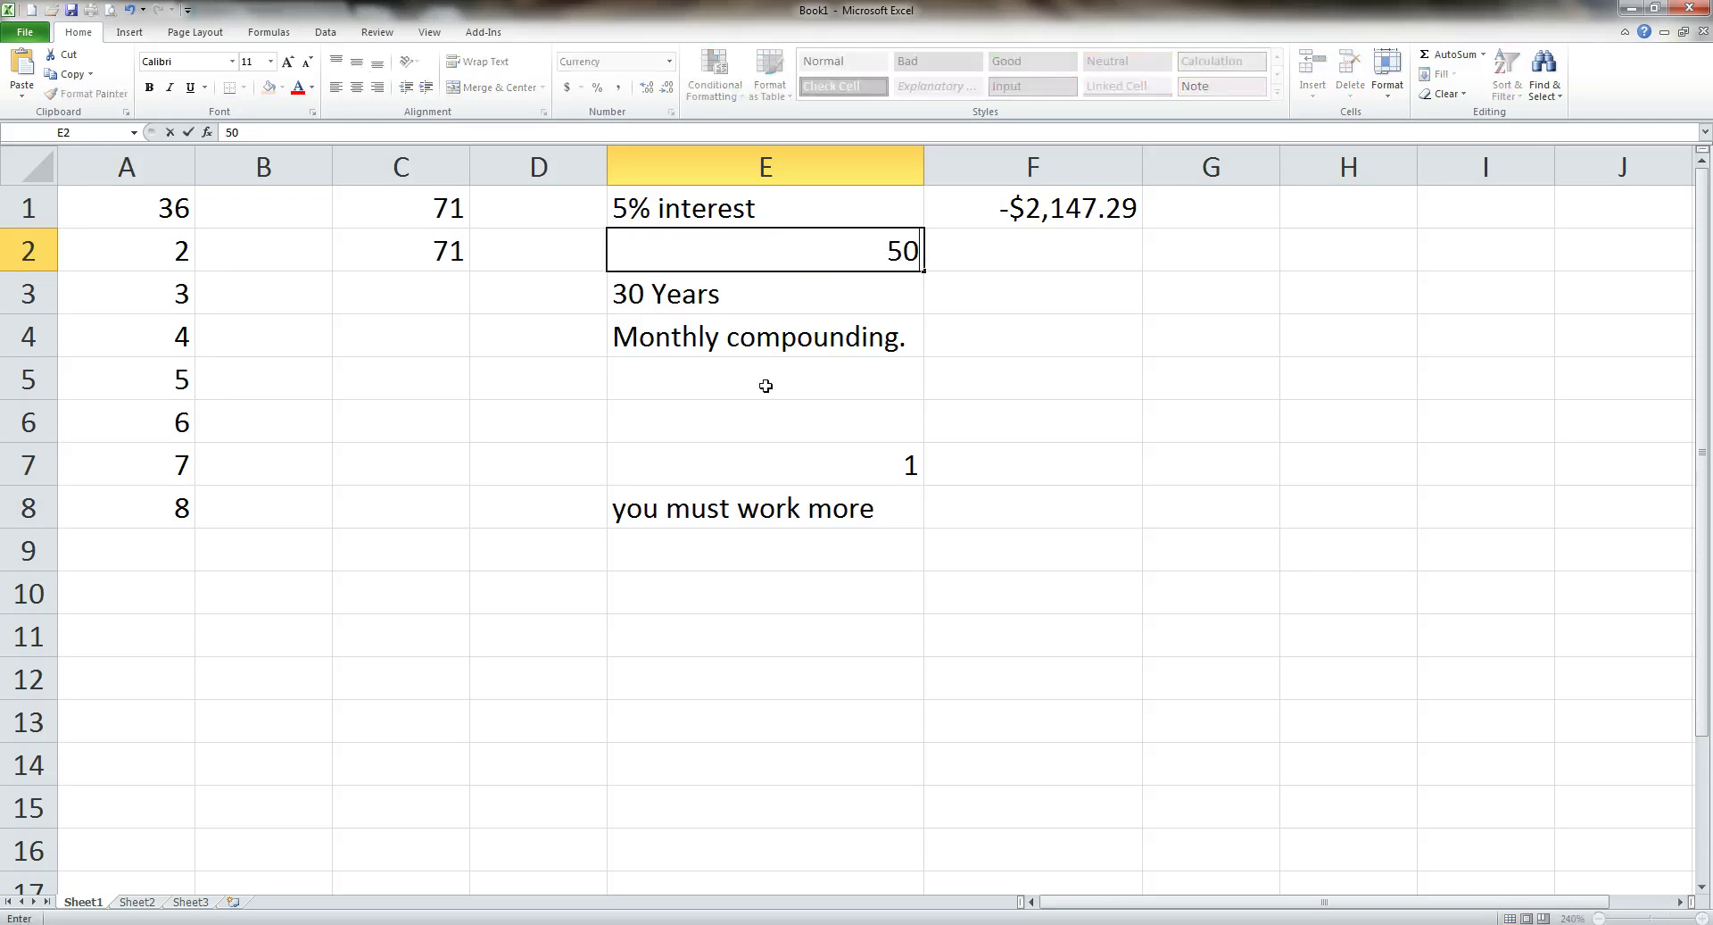
pyautogui.write('00000')
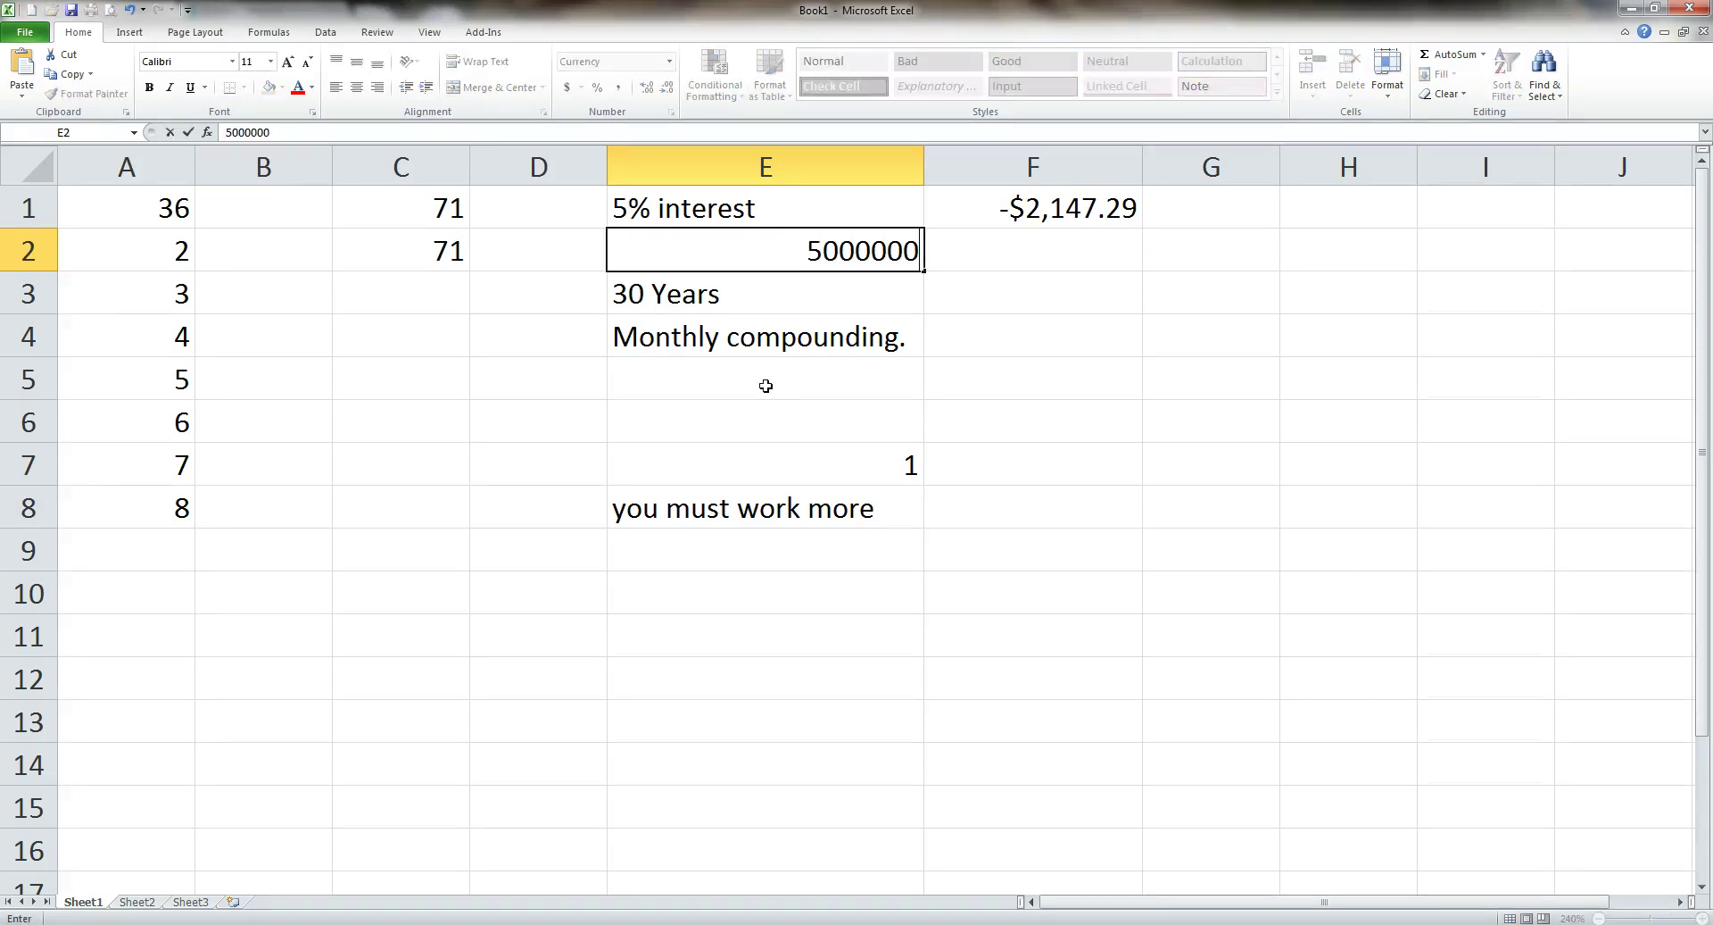
pyautogui.press('Return')
pyautogui.click(759, 251)
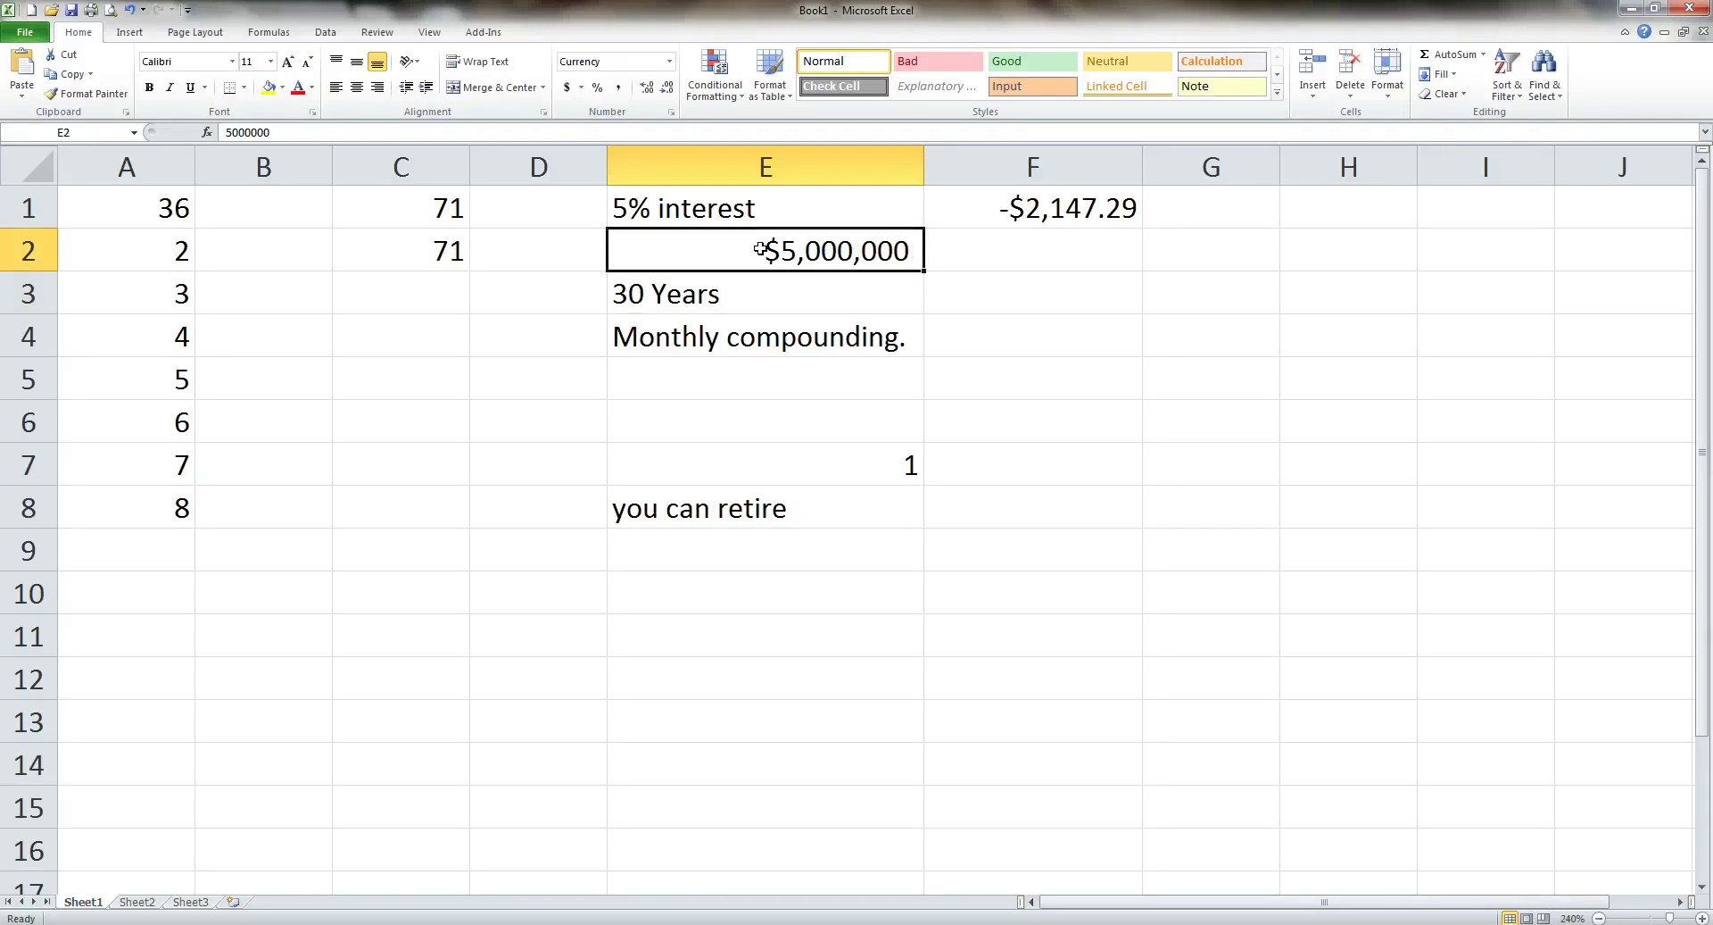
pyautogui.click(766, 522)
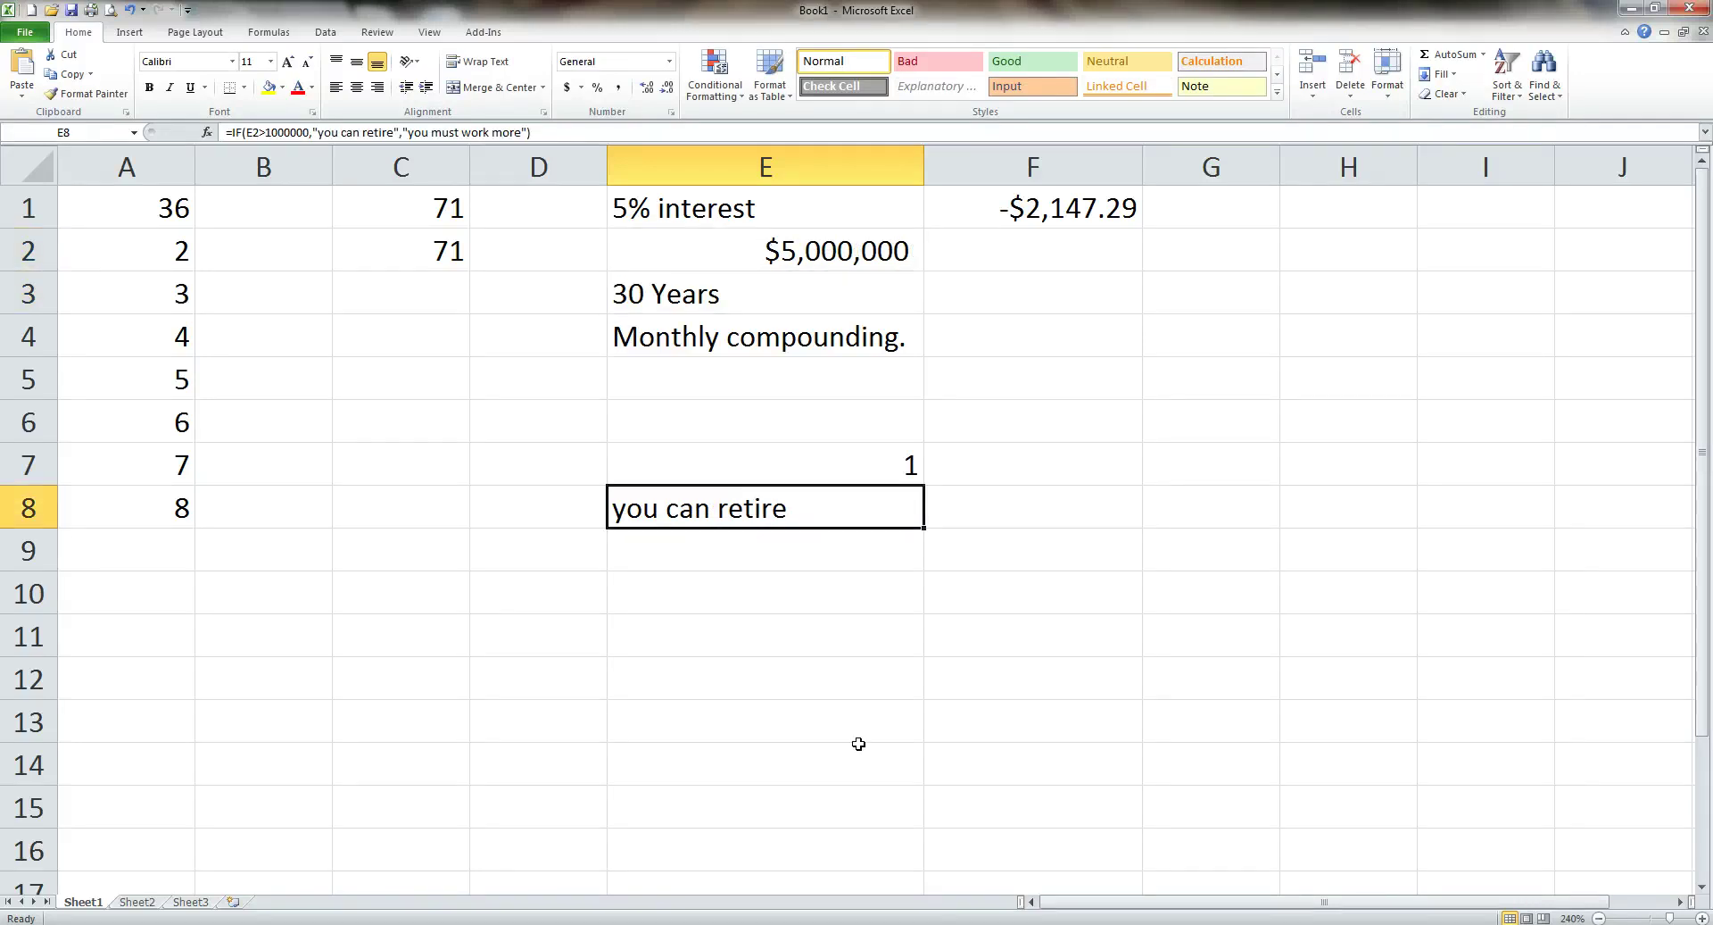